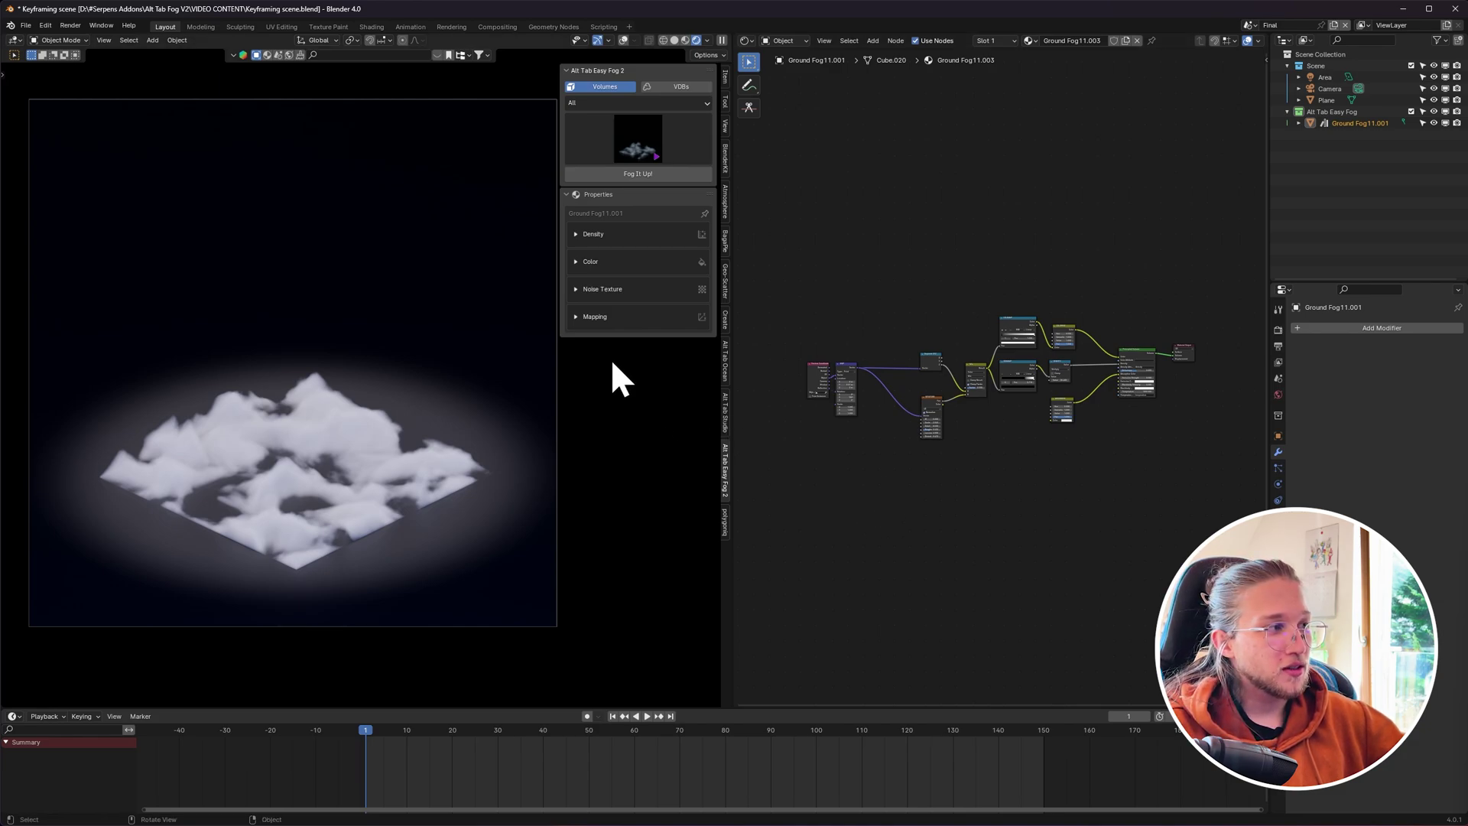
Expand the ground fog's Mapping settings and review its Location options and the Noise Texture values.
click(628, 316)
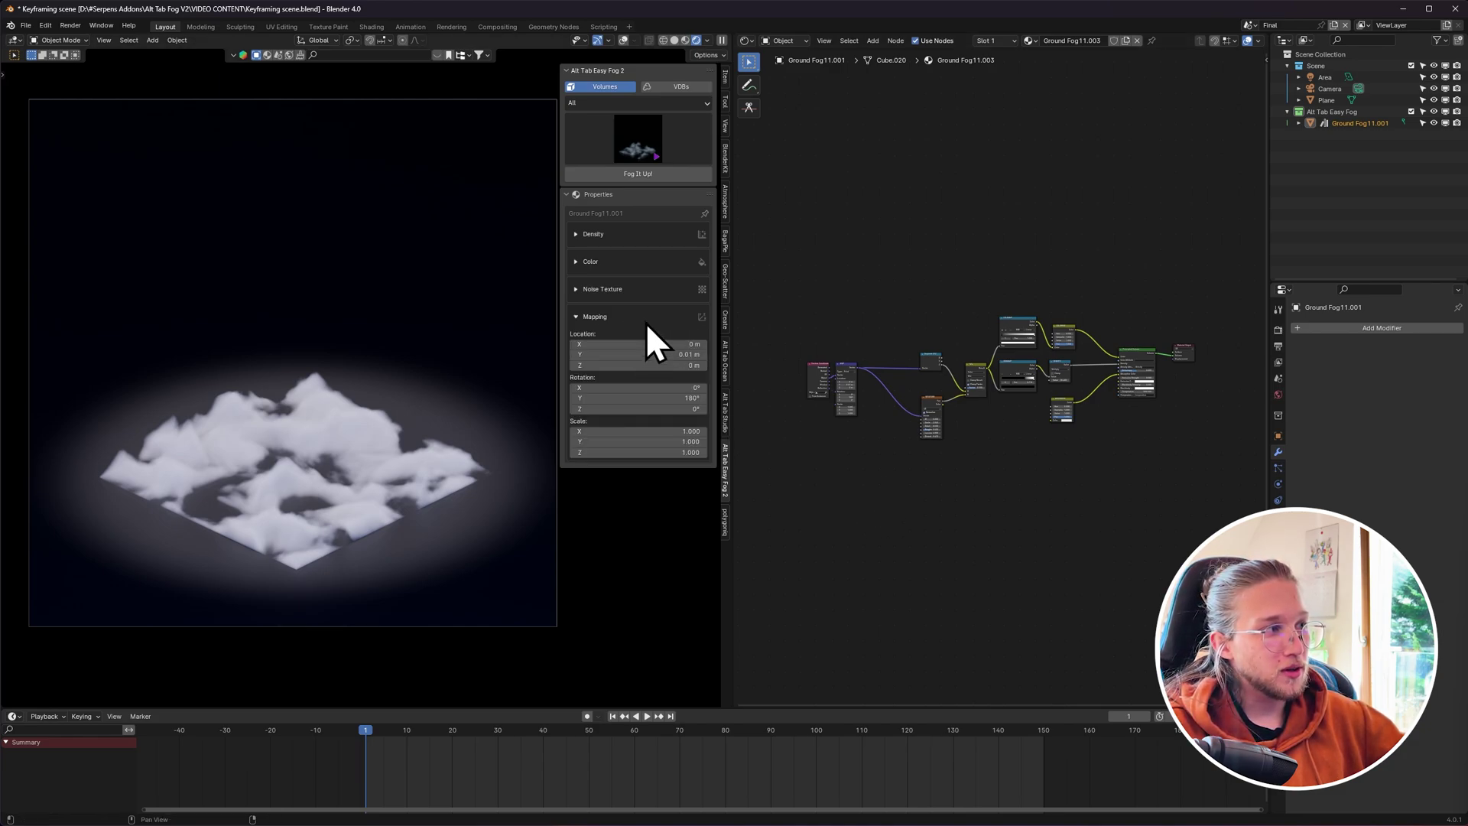
mouse_move(643, 344)
mouse_down()
mouse_move(689, 344)
mouse_move(635, 353)
mouse_move(662, 363)
mouse_up()
right_click(645, 344)
right_click(639, 364)
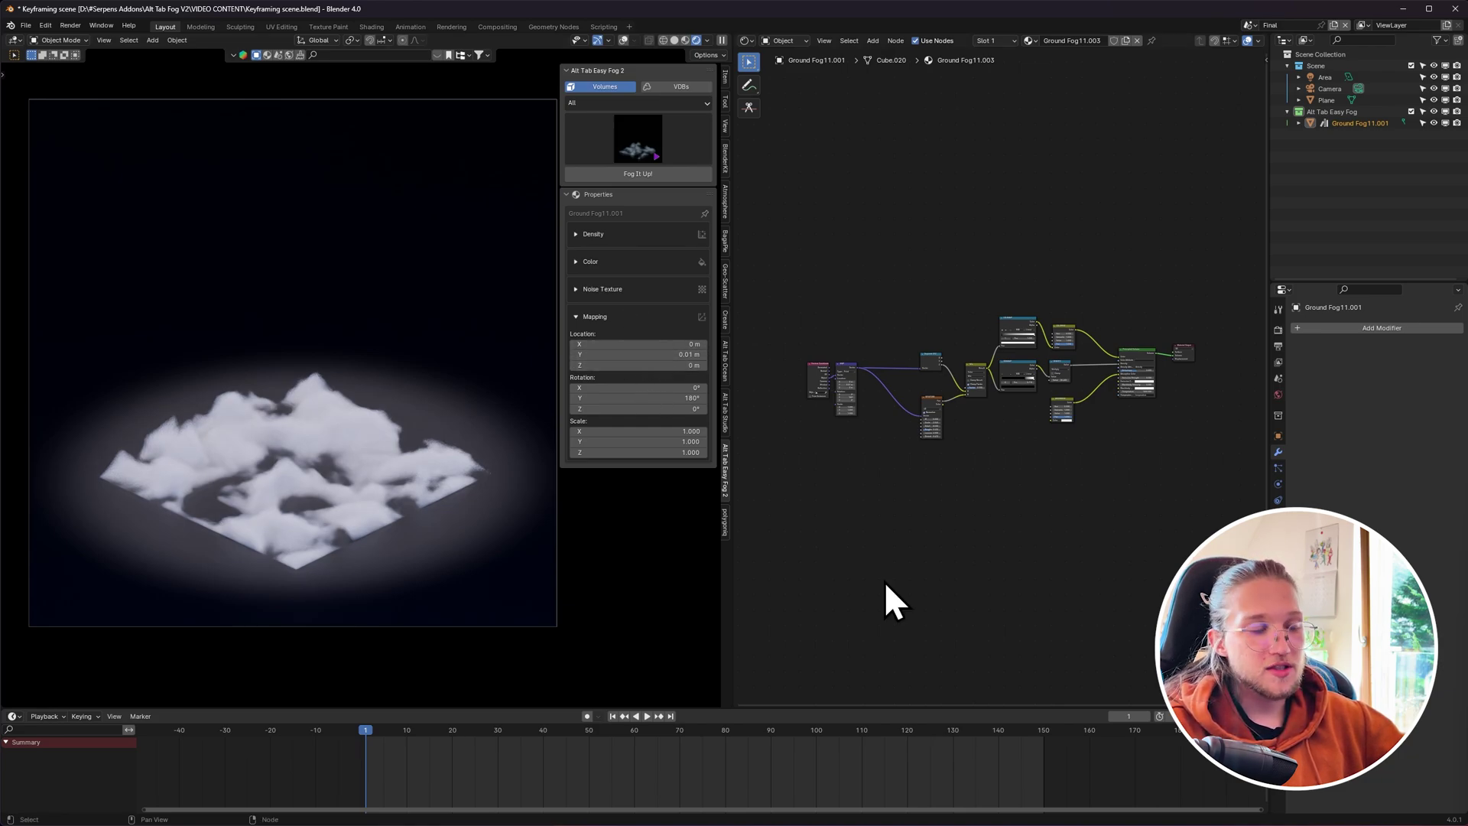
click(635, 294)
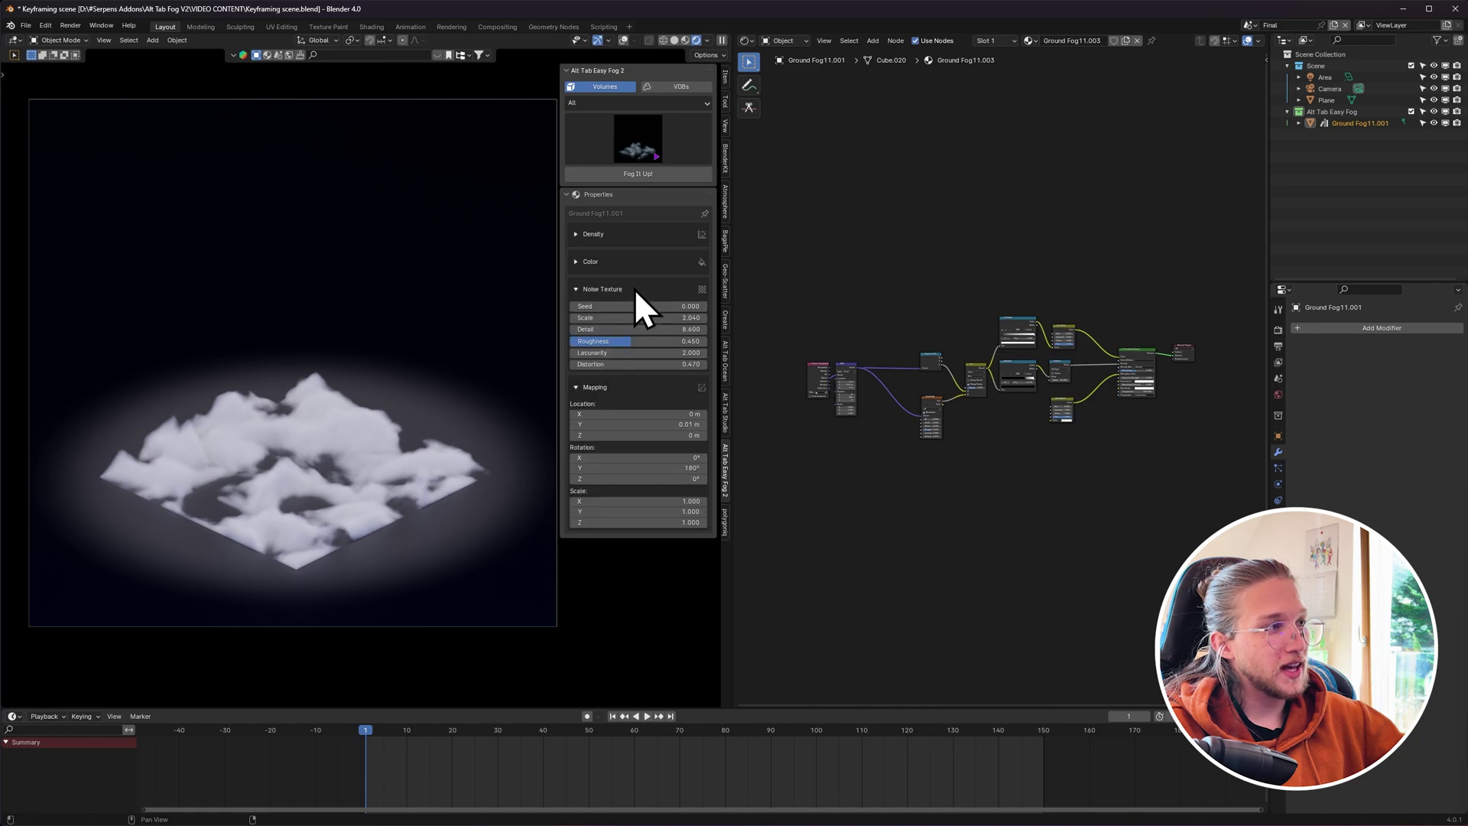
click(653, 289)
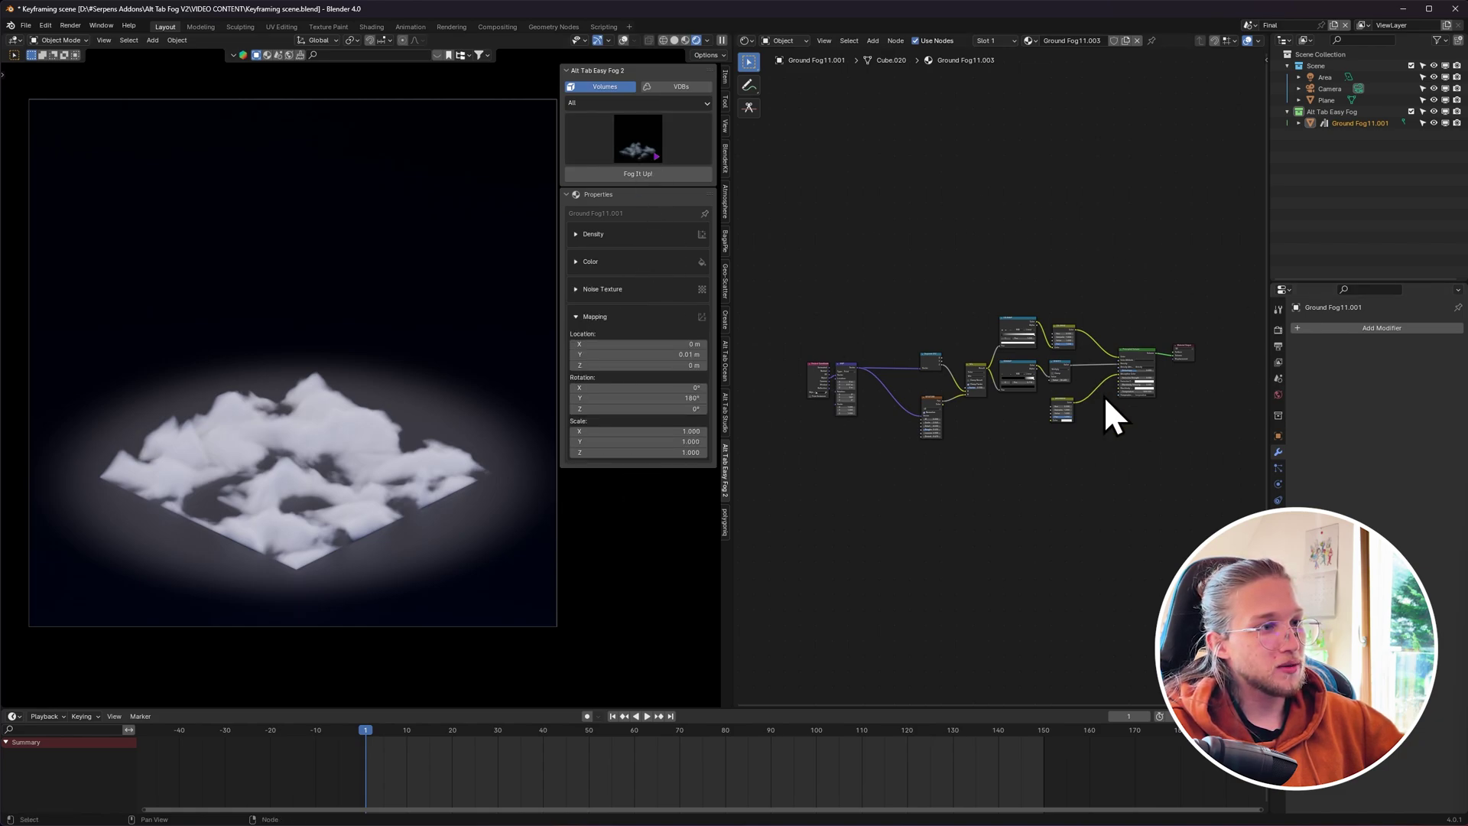
Show the fog's object transform properties and insert keyframes on its Mapping Location at frame 1.
click(1277, 436)
right_click(1399, 410)
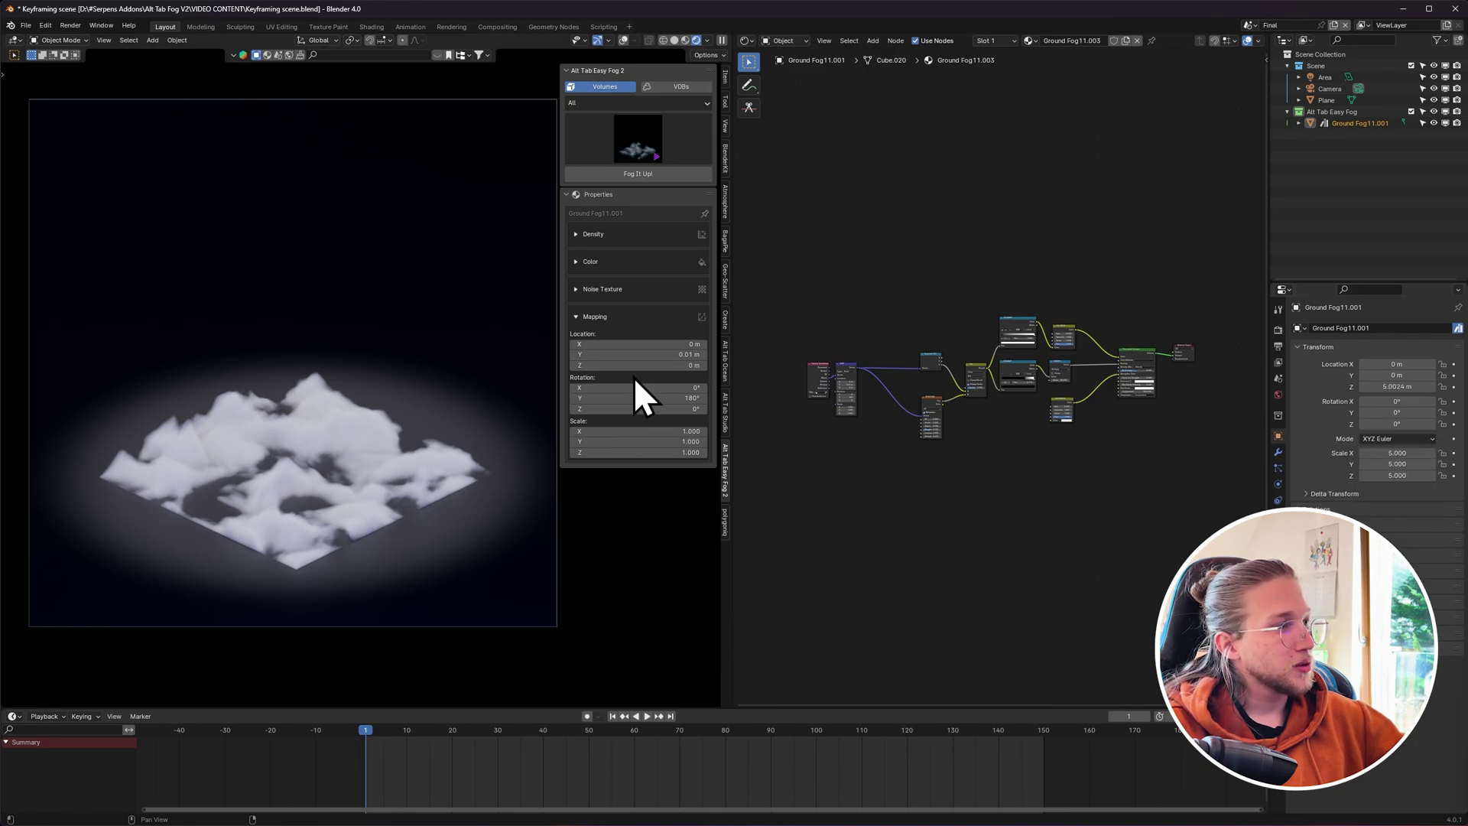
right_click(626, 357)
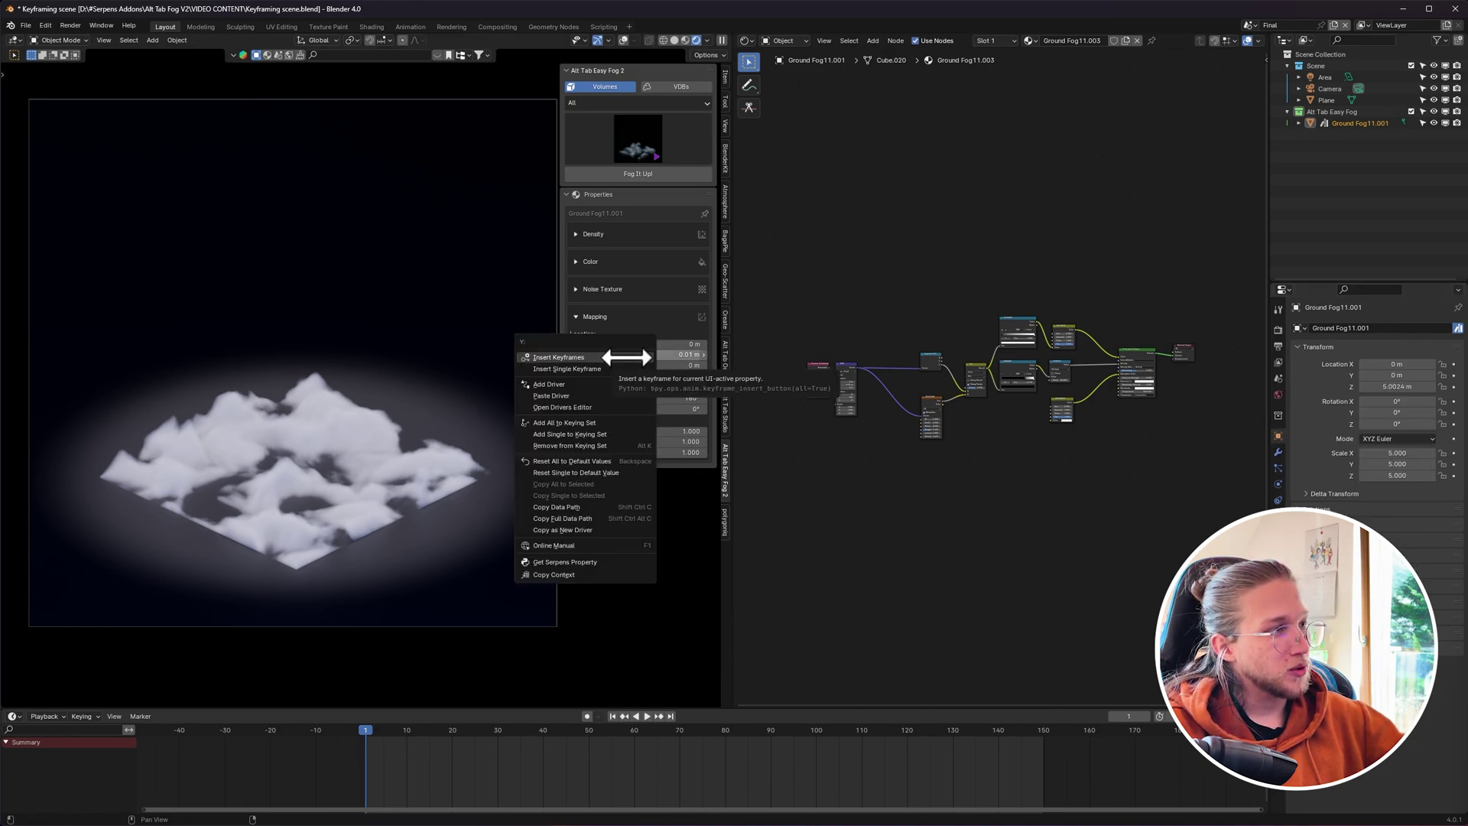
click(626, 357)
Set the Mapping Location Y to 5 m at frame 150 and insert keyframes there.
key(space)
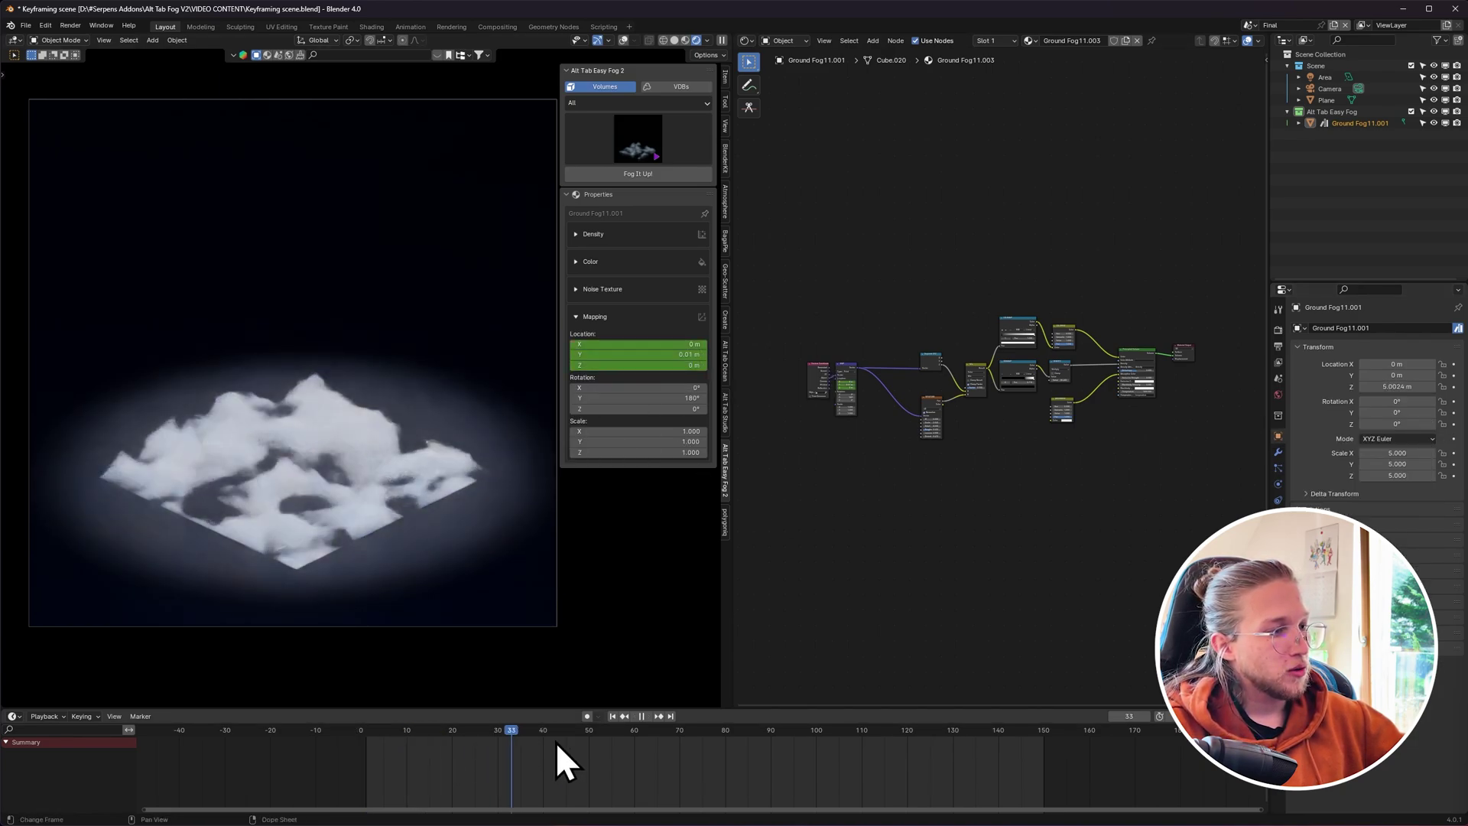
drag(557, 742, 953, 738)
key(shift+Right)
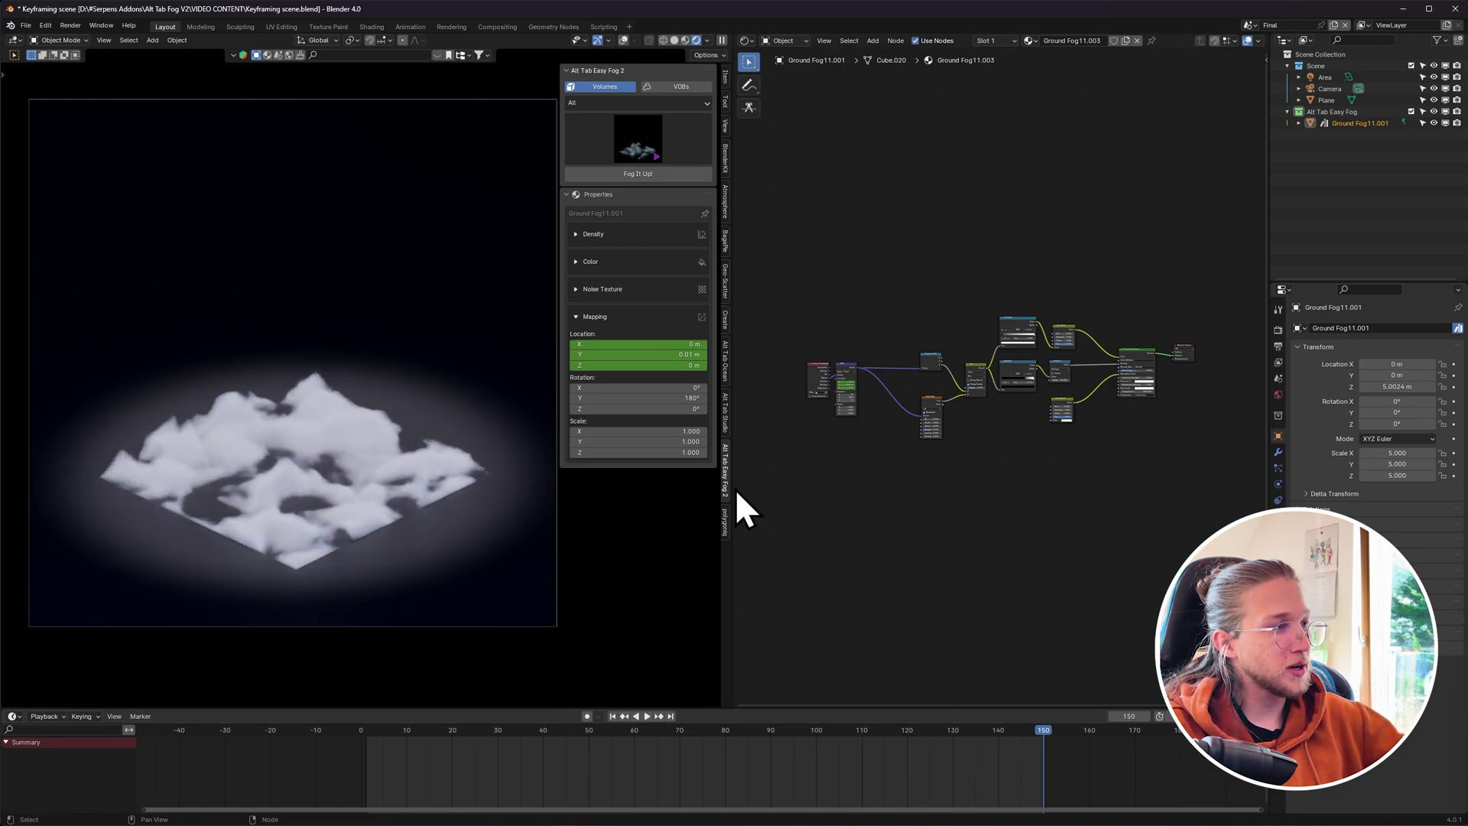
mouse_move(679, 355)
mouse_down()
mouse_move(711, 355)
mouse_move(688, 355)
mouse_up()
double_click(686, 354)
text(5)
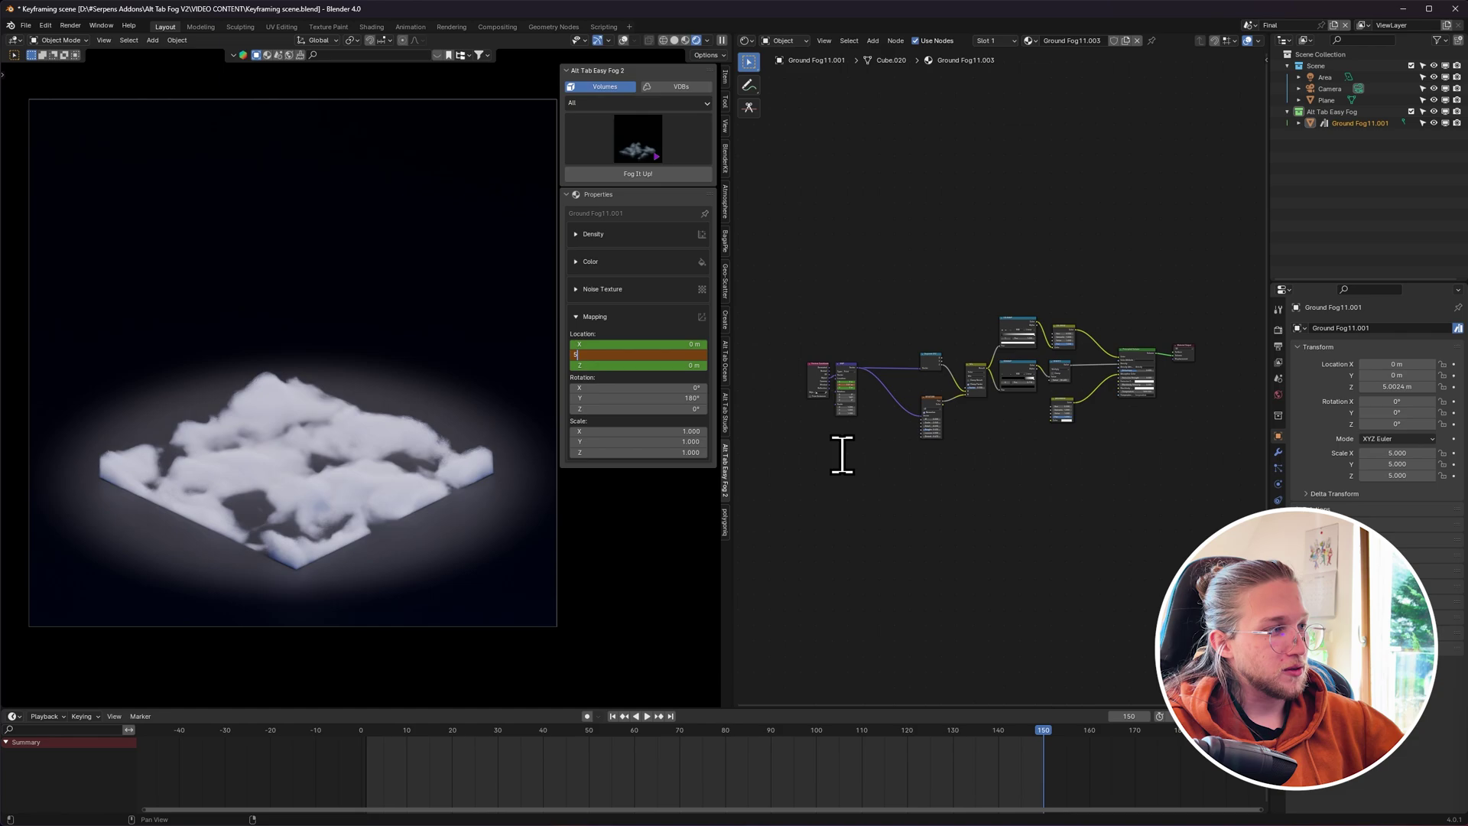
key(Return)
right_click(646, 354)
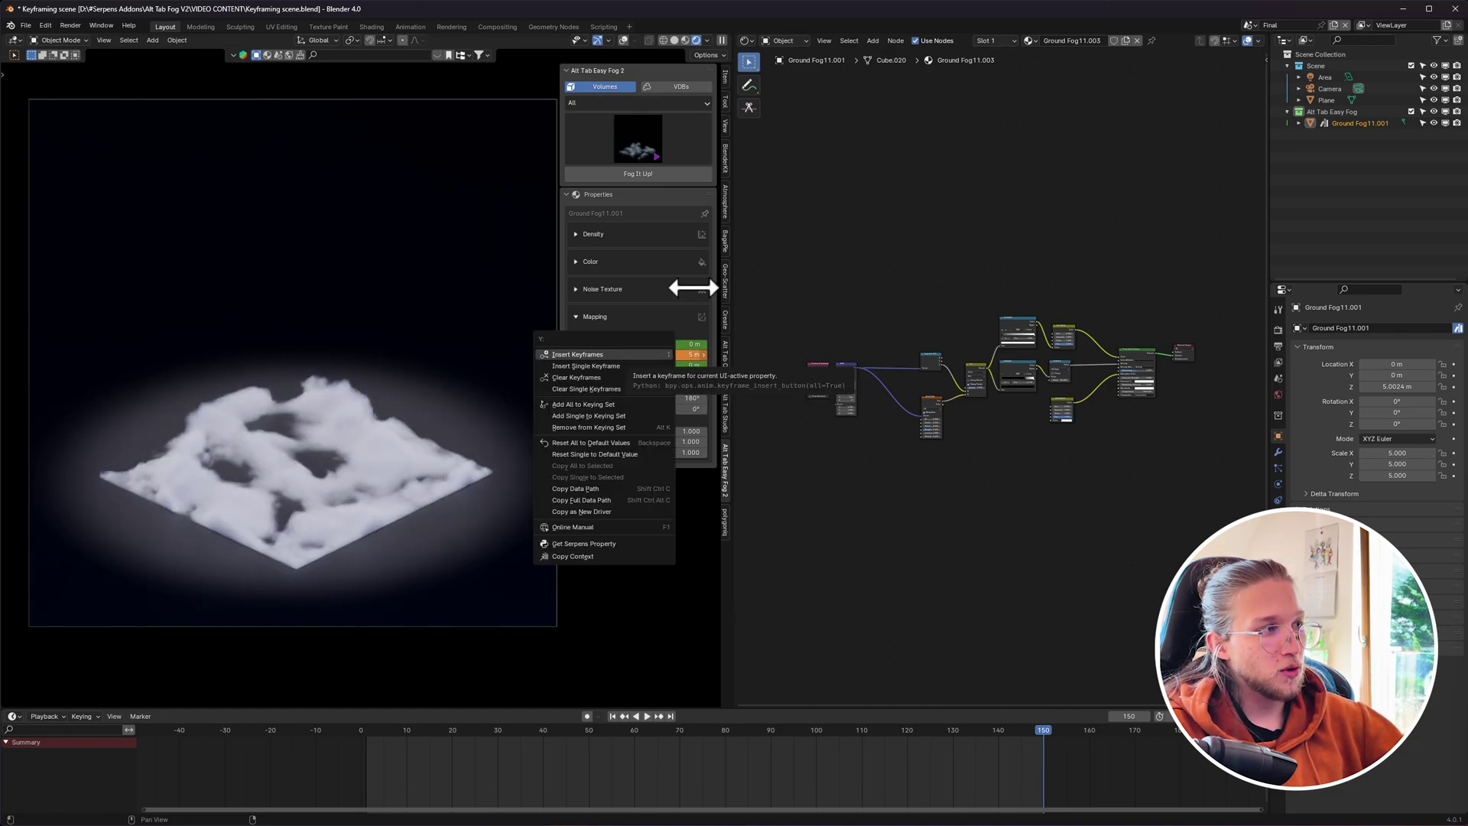
key(i)
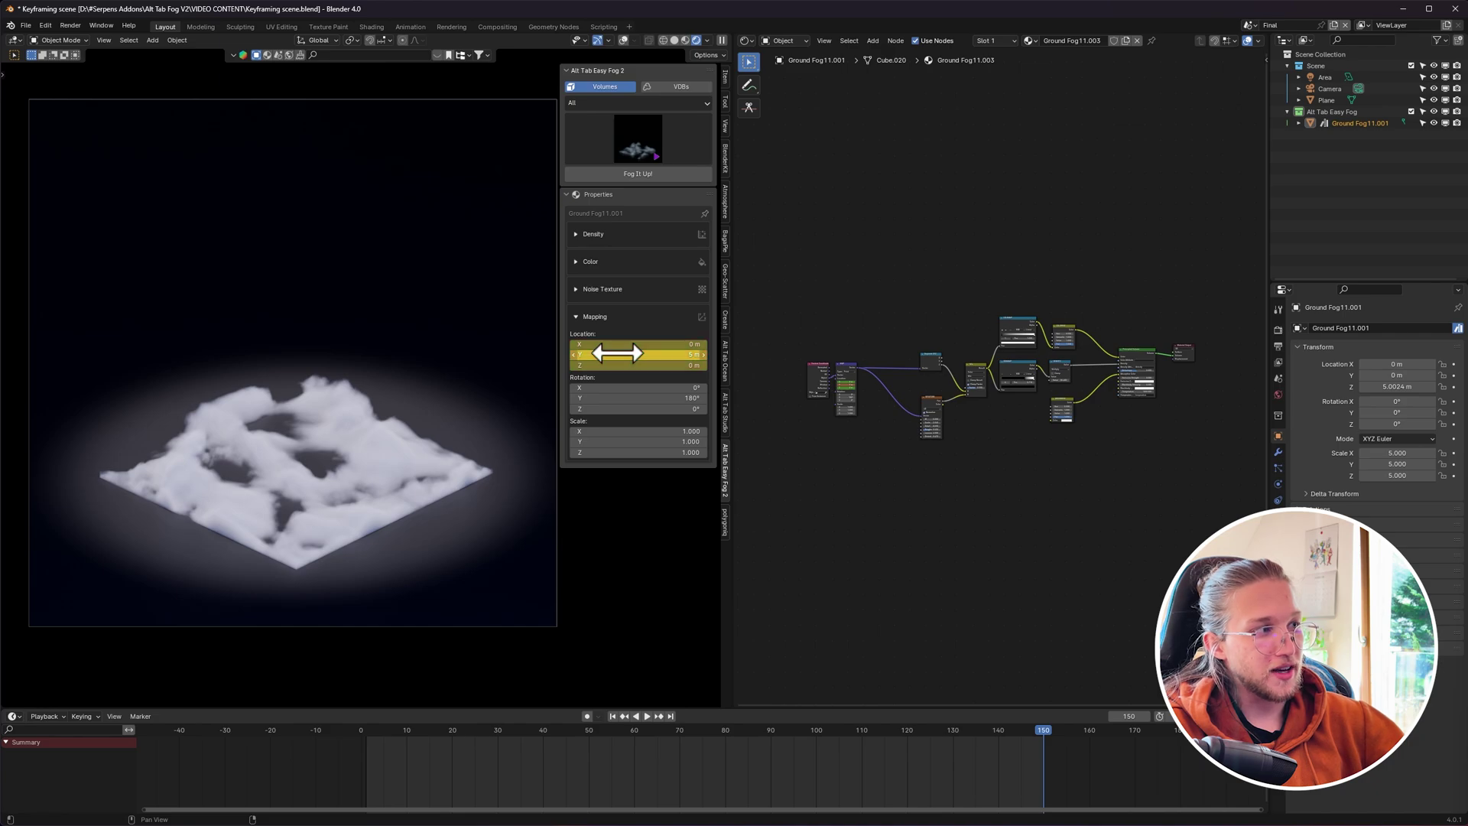
Play the fog animation from the first frame to check the movement.
key(shift+Left)
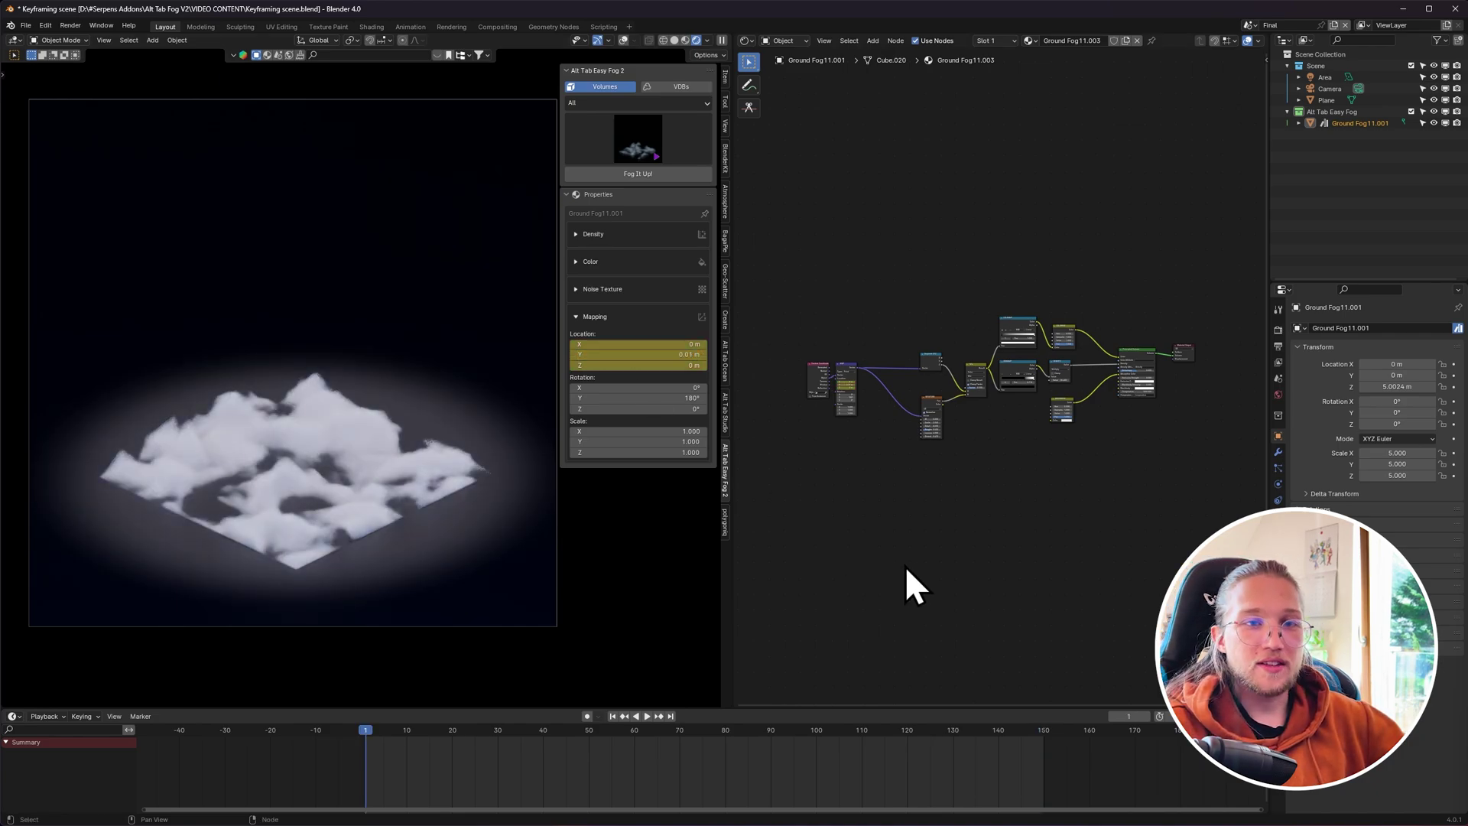
key(space)
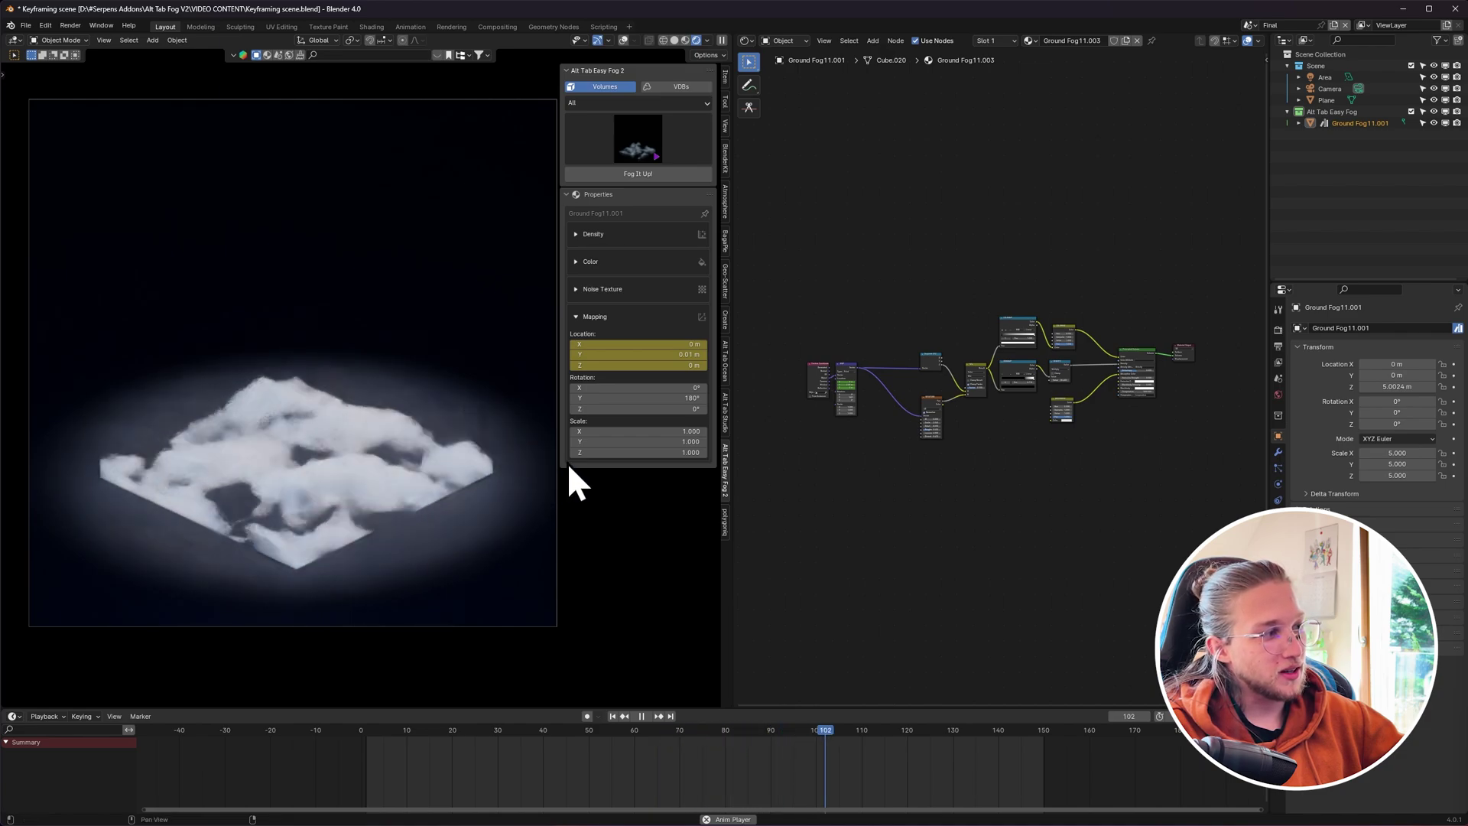
key(Escape)
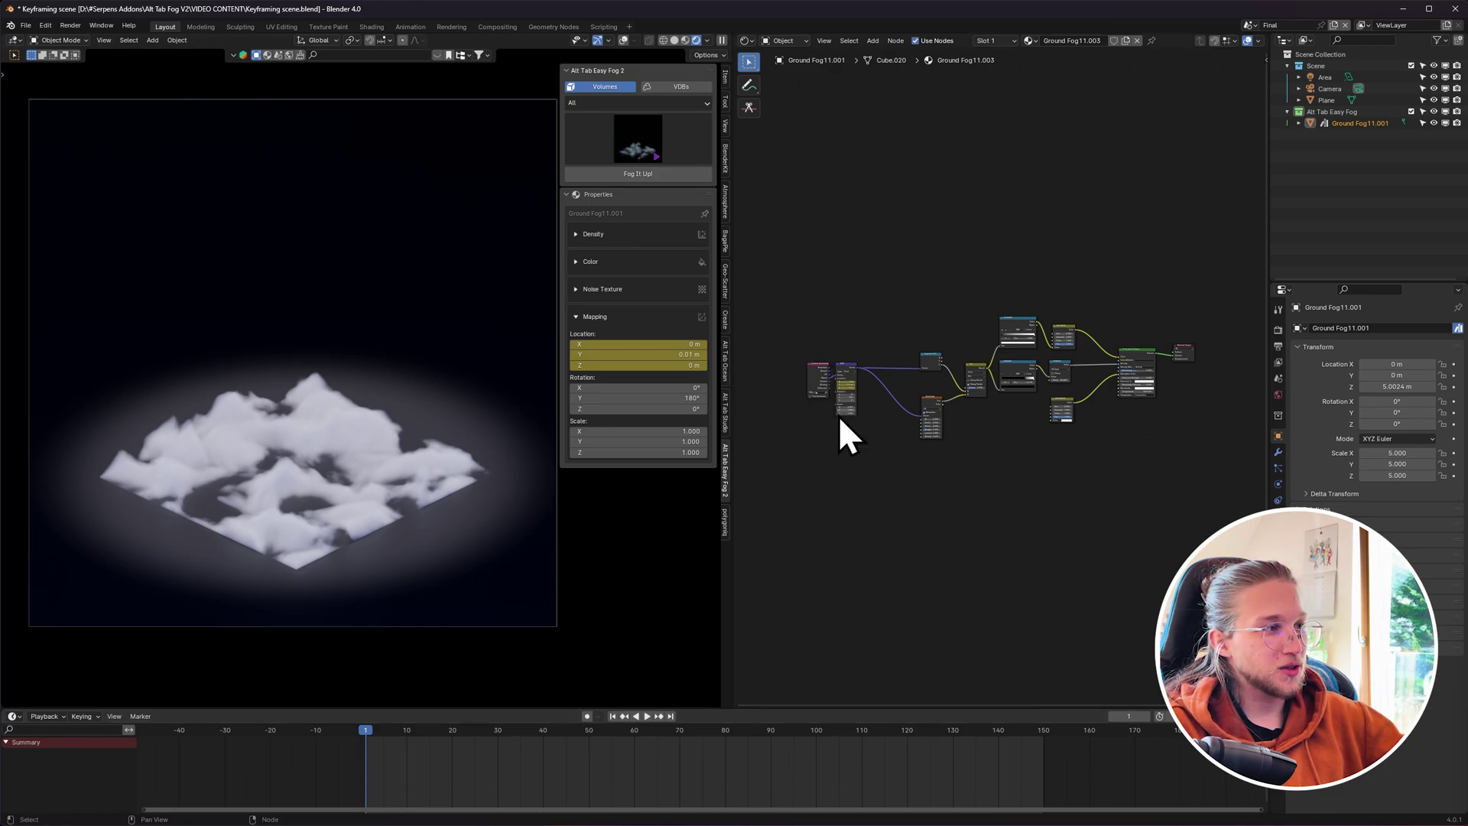
Set the interpolation of the MAP node's location keyframes to Linear and play the animation.
ctrl+middle_drag(838, 415, 875, 295)
middle_drag(875, 295, 1313, 310)
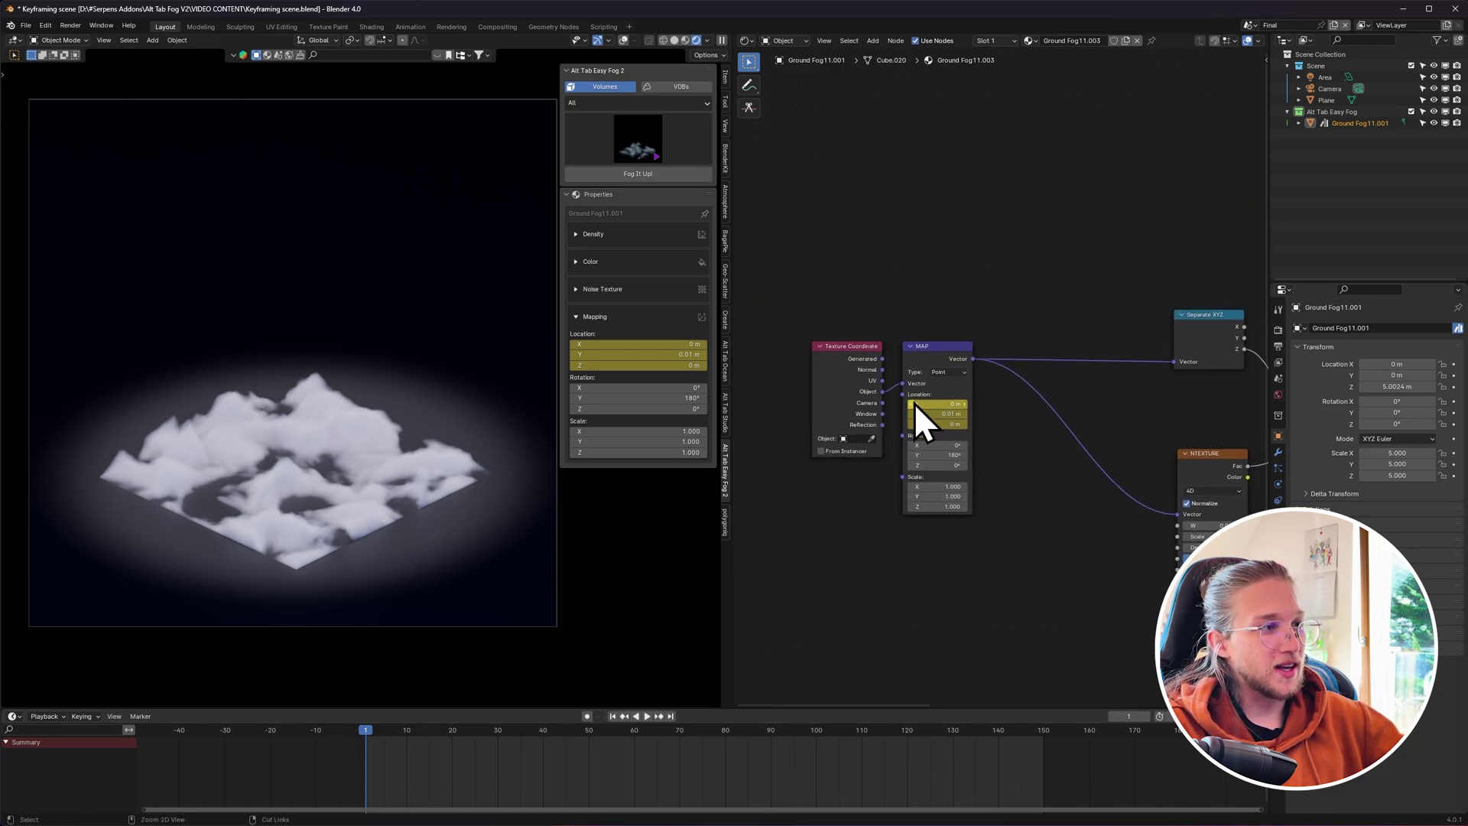
ctrl+middle_drag(915, 402, 1088, 200)
click(1044, 220)
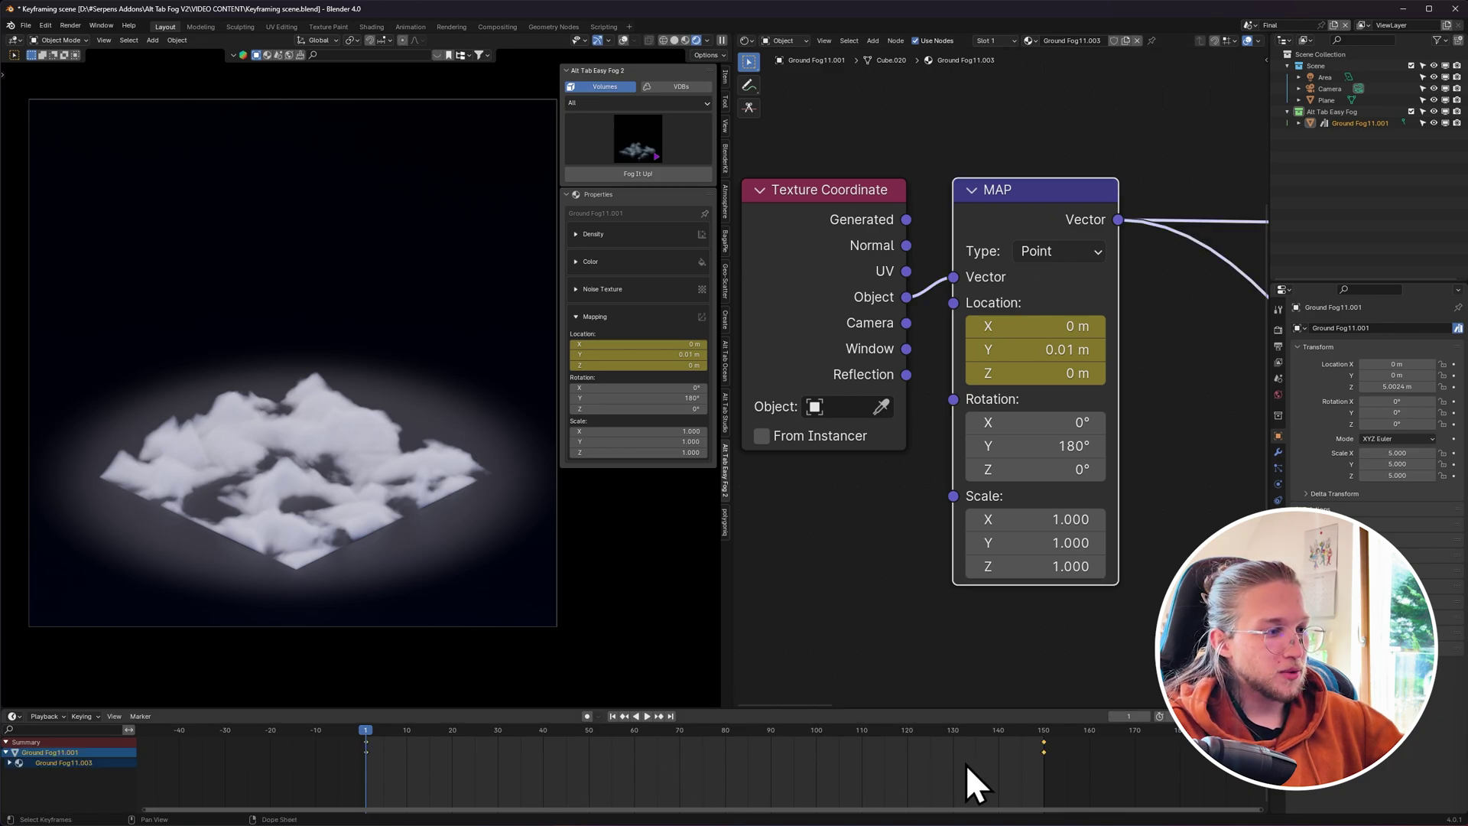
key(t)
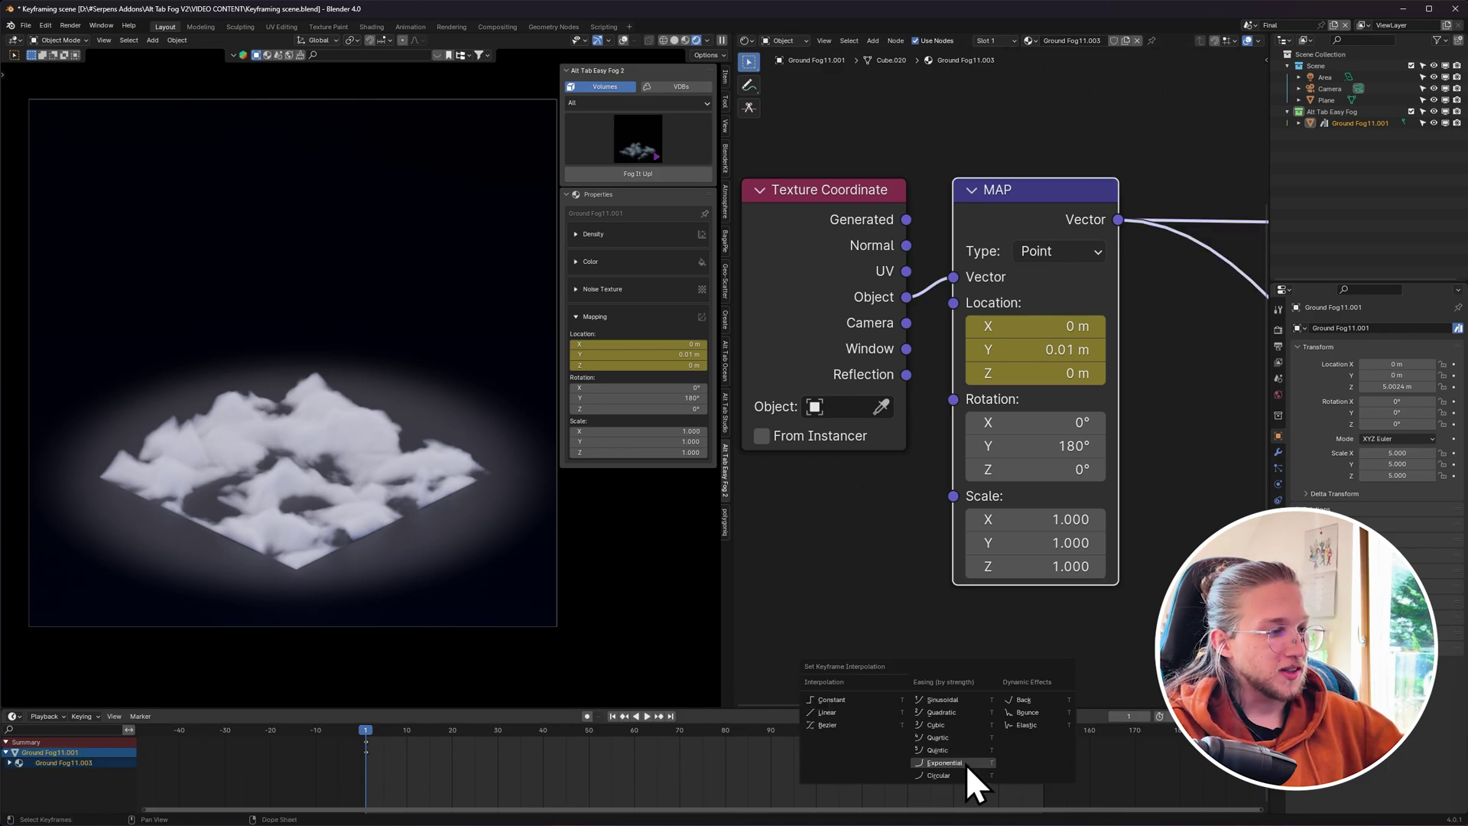
click(852, 716)
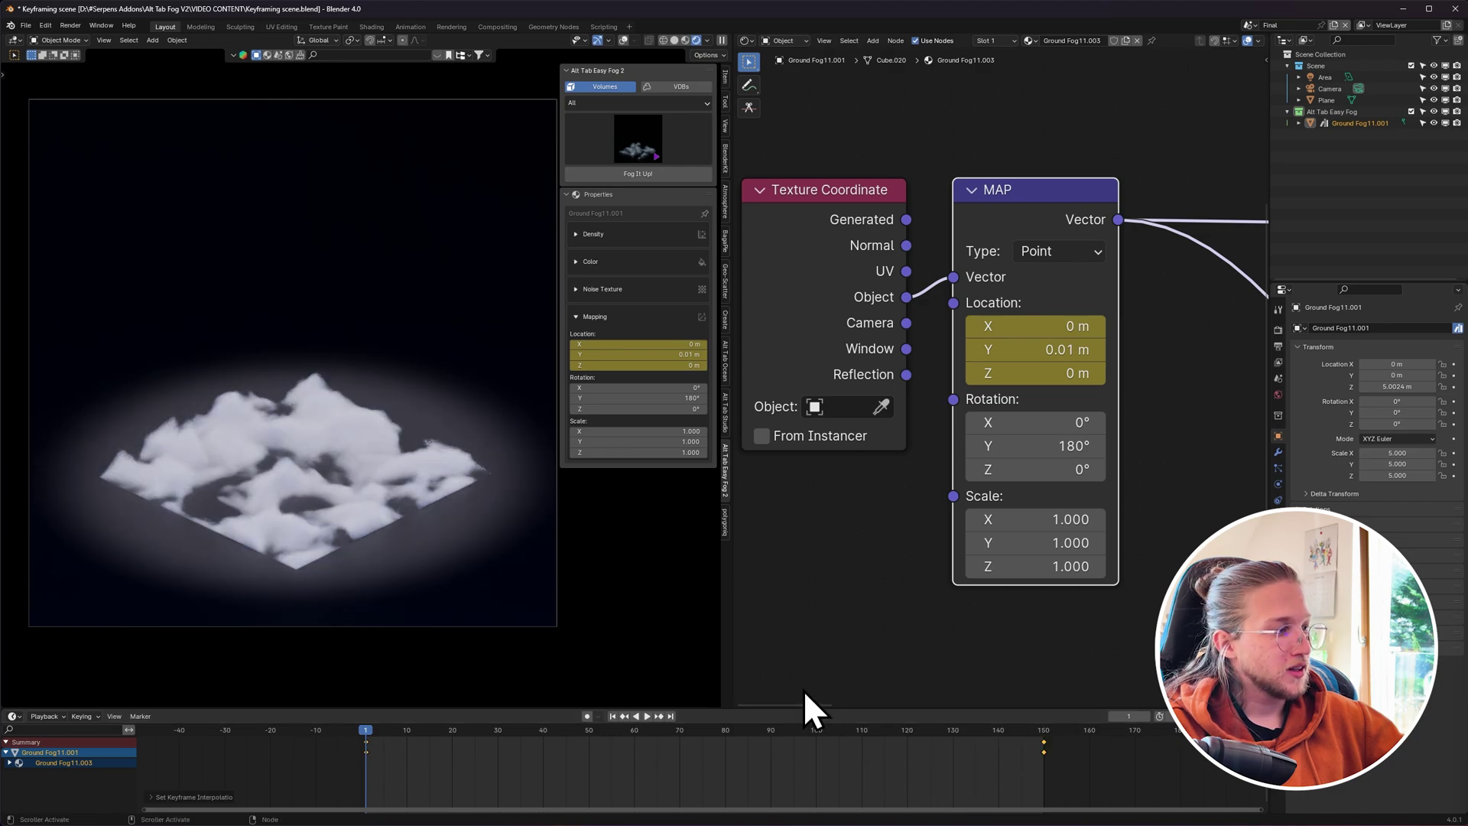
key(space)
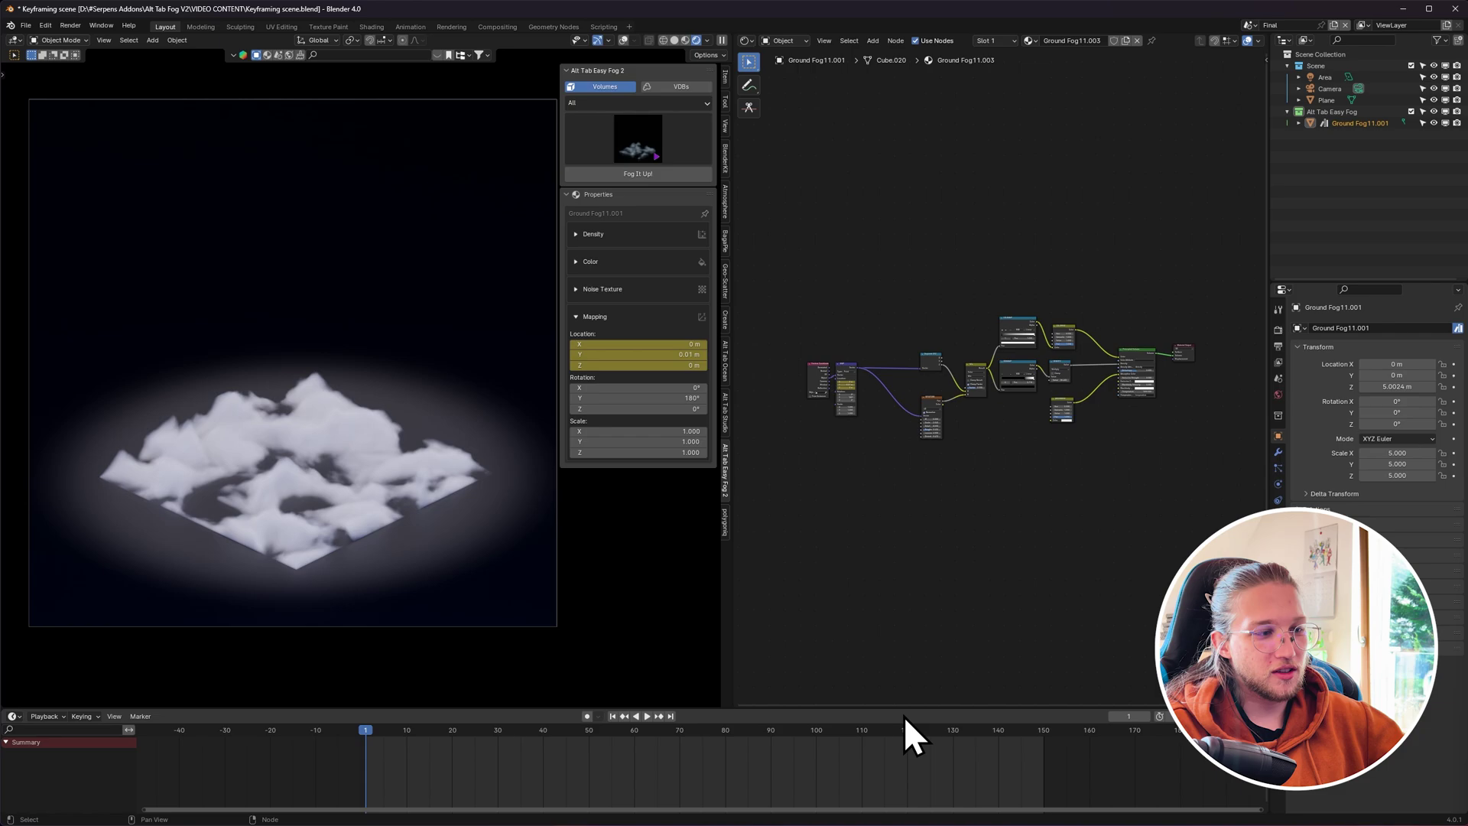
Insert keyframes on the Mapping Rotation at frame 1 and play the animation.
mouse_move(639, 399)
mouse_down()
mouse_move(609, 399)
mouse_move(644, 398)
mouse_up()
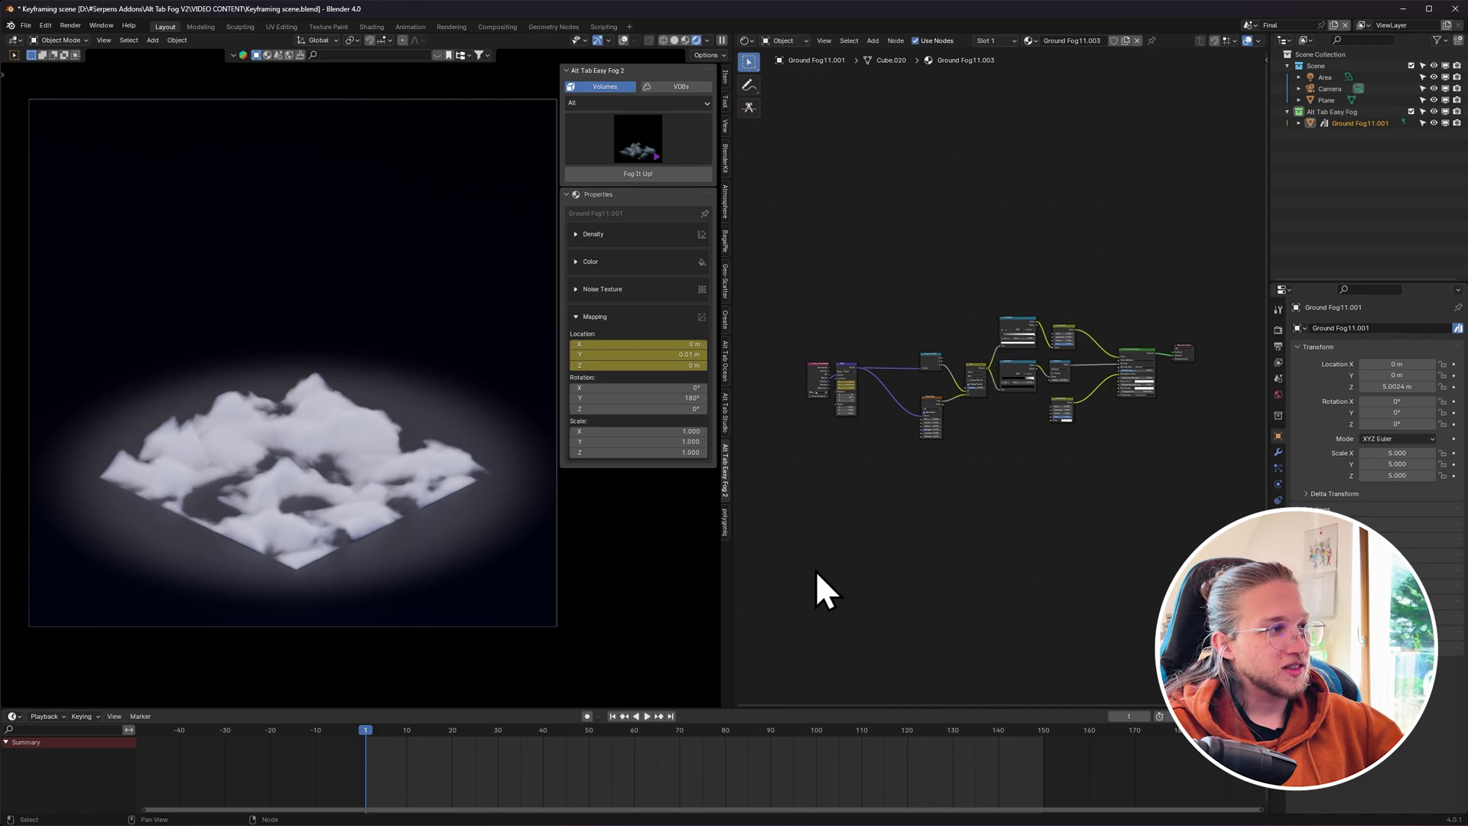
key(i)
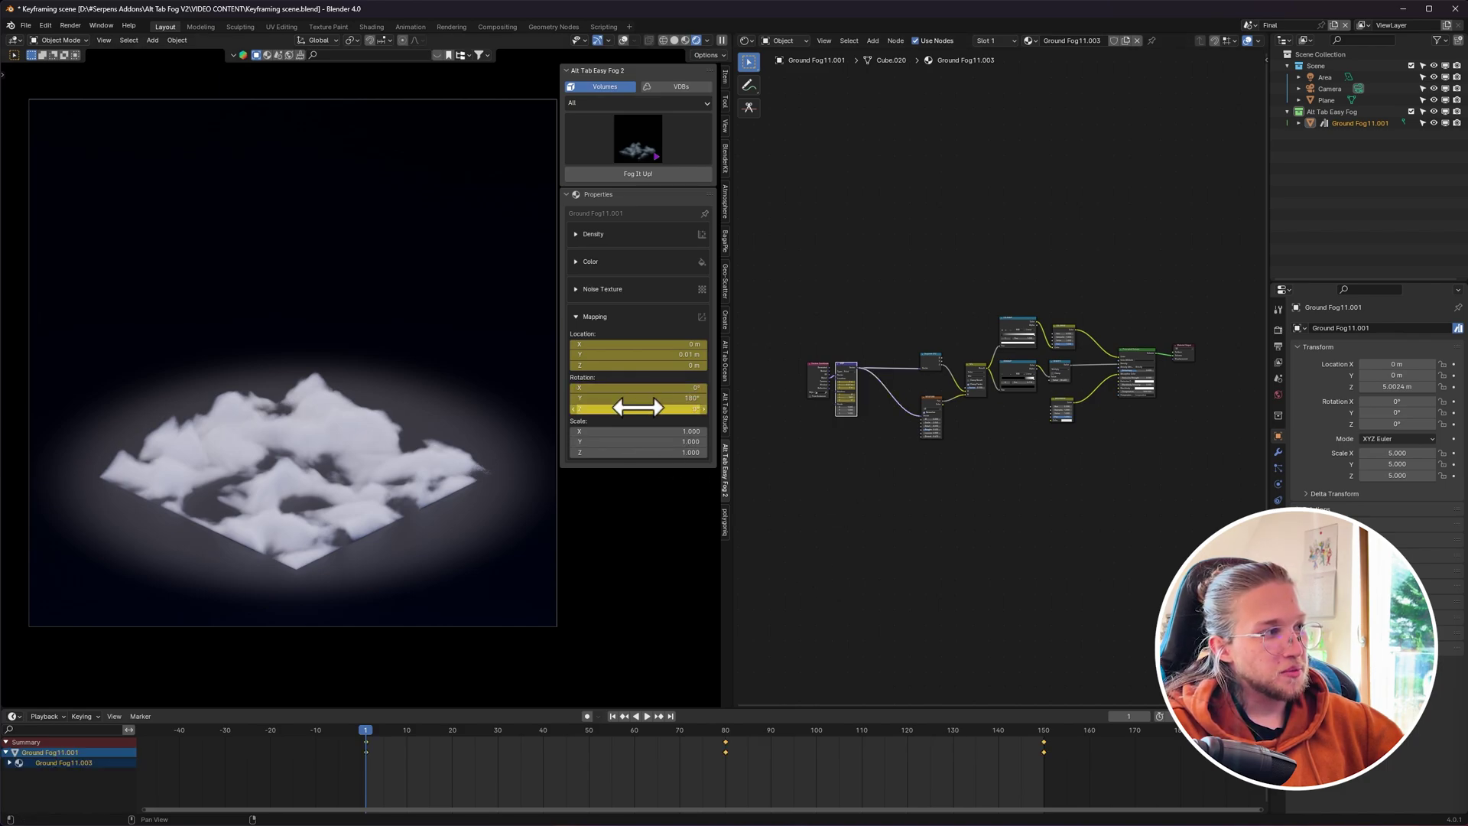
key(space)
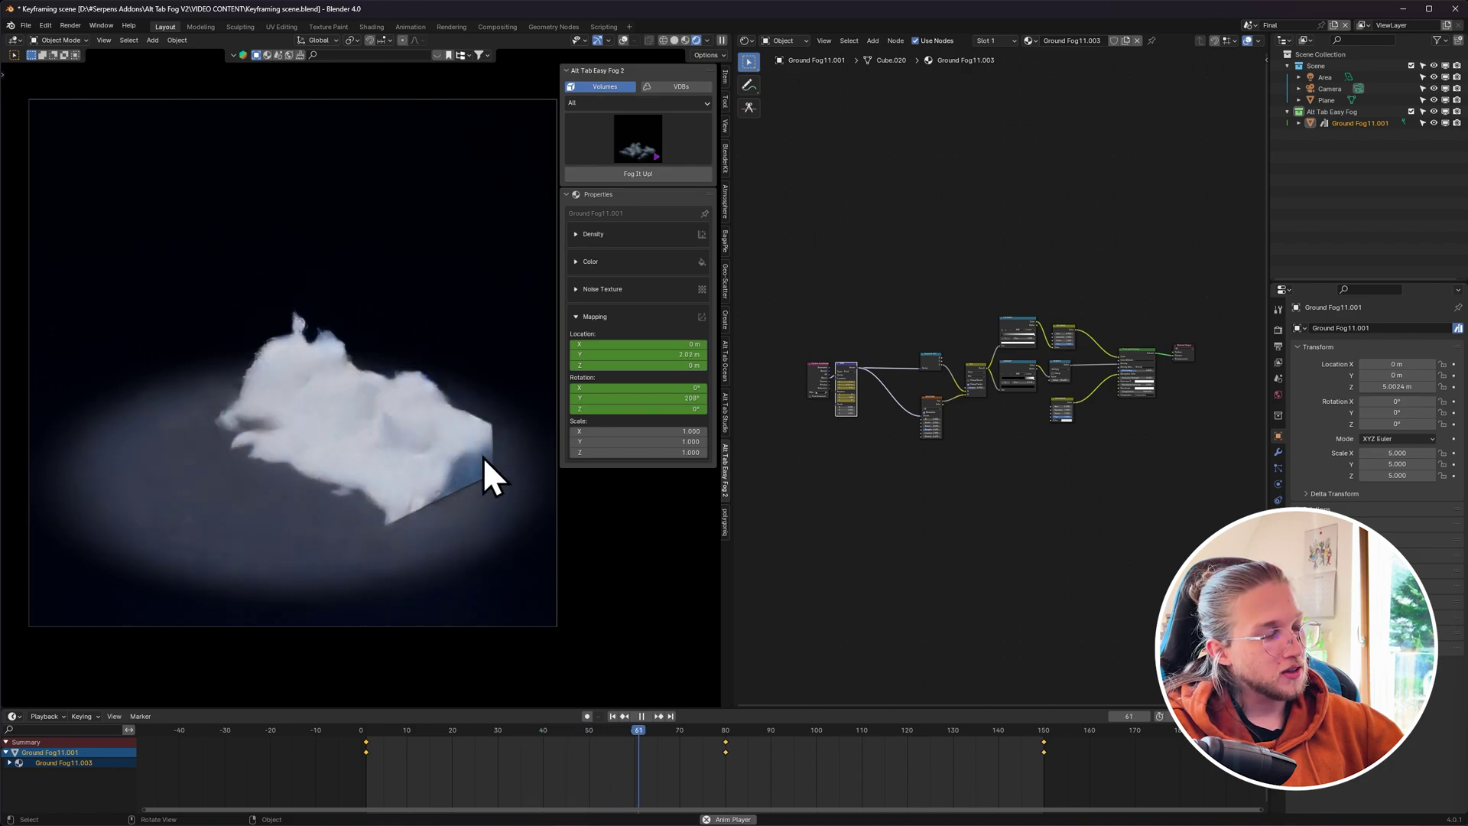
click(765, 677)
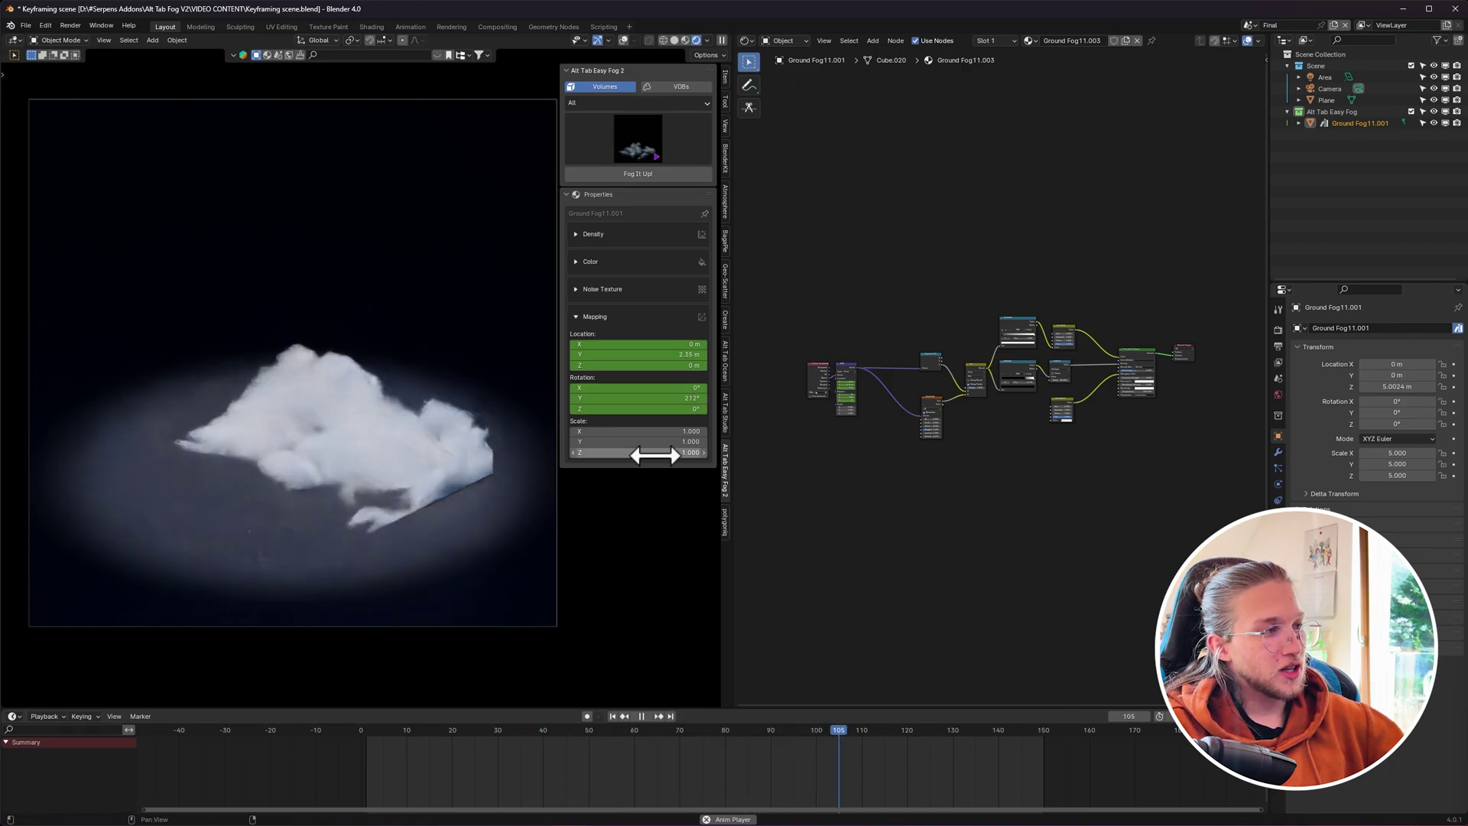
Examine the fog's Mapping scale, Noise Texture and Color settings as further values that can be animated.
drag(656, 453, 656, 454)
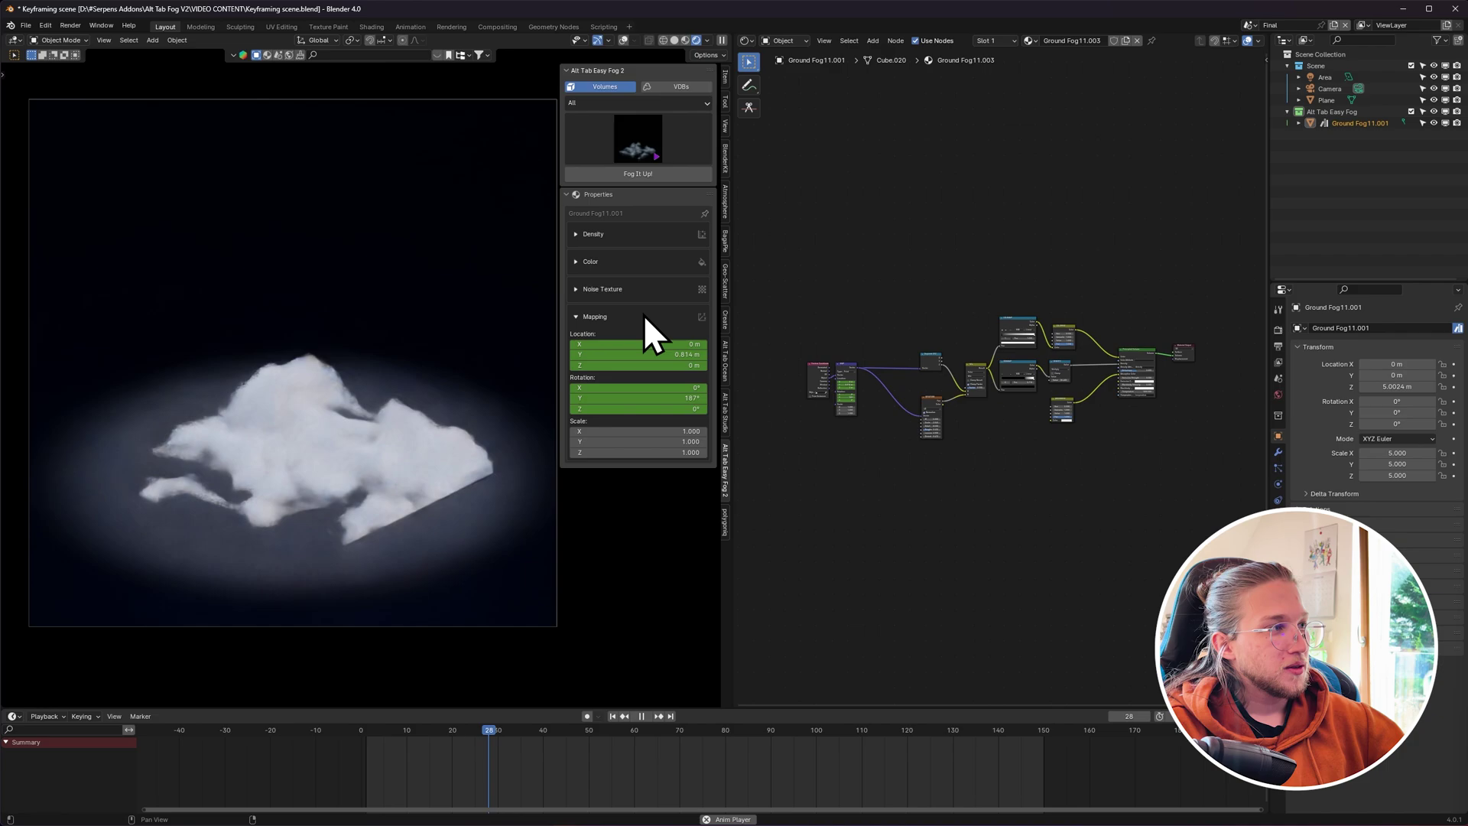
click(644, 314)
click(628, 295)
drag(632, 317, 655, 317)
click(629, 289)
click(626, 261)
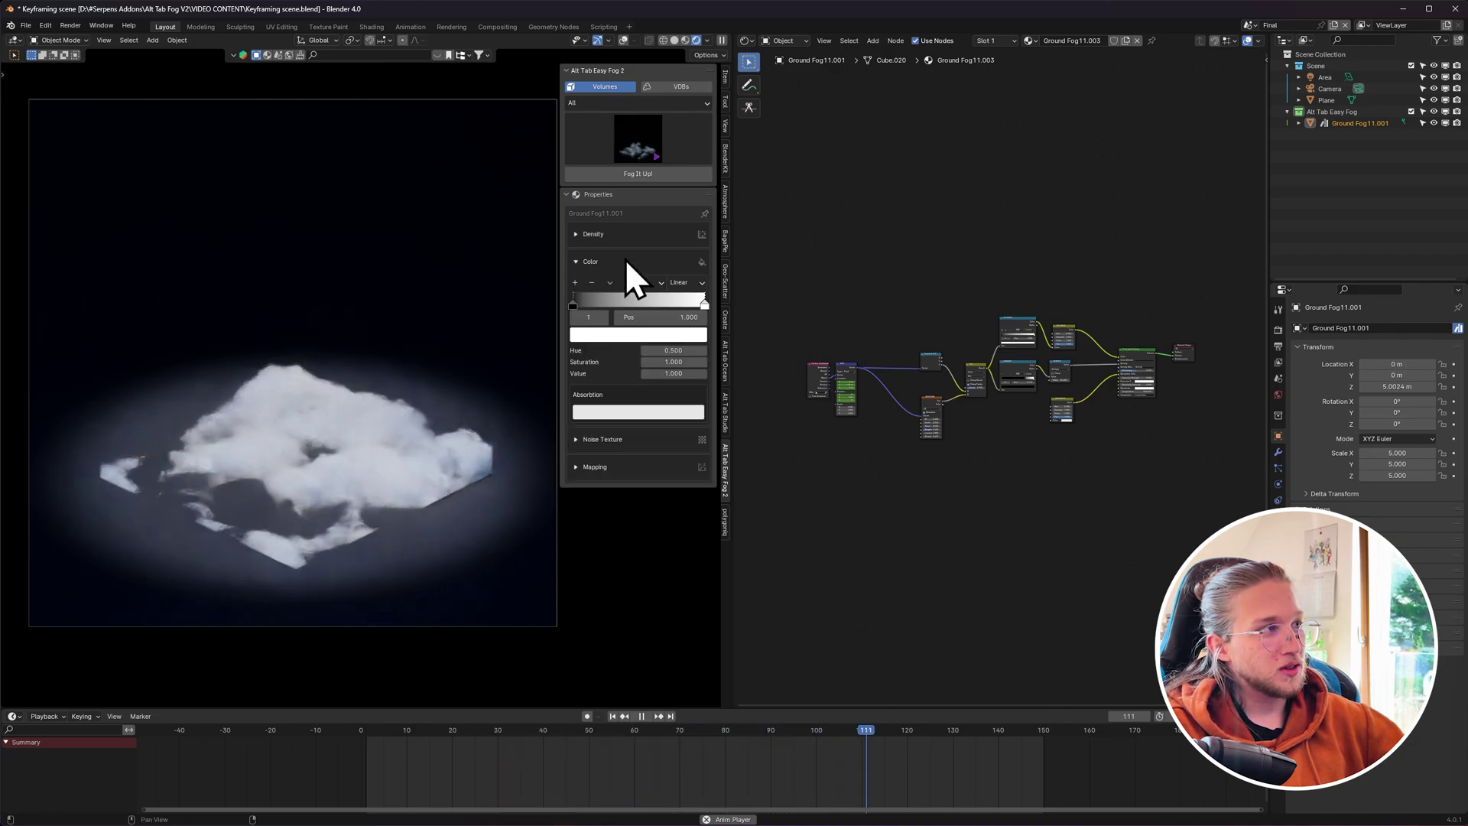
click(626, 259)
click(633, 316)
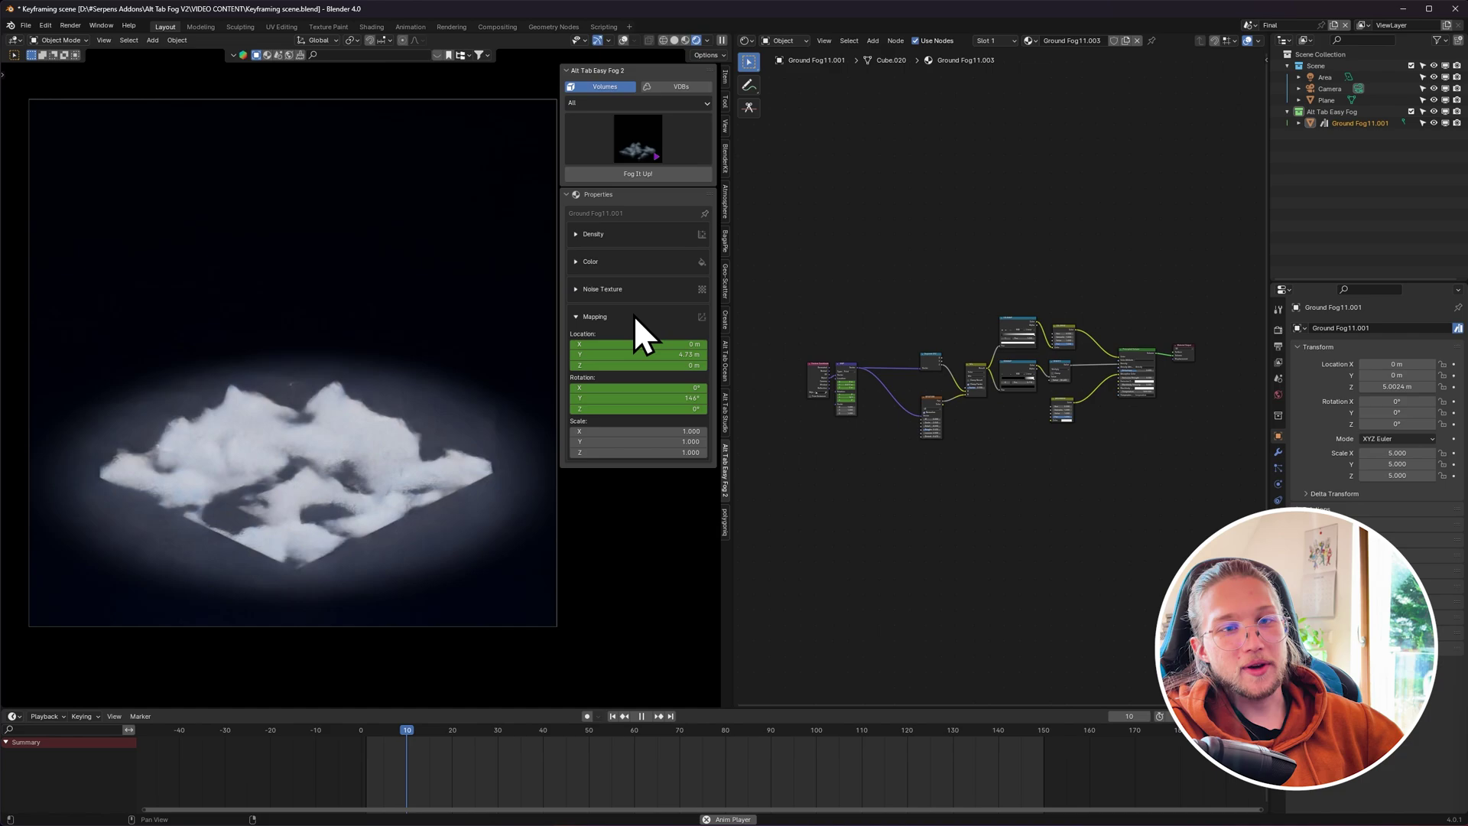
click(635, 317)
Examine the Mix node's Factor and its keyframe option in the fog's shader node tree.
ctrl+middle_drag(1049, 475, 1052, 259)
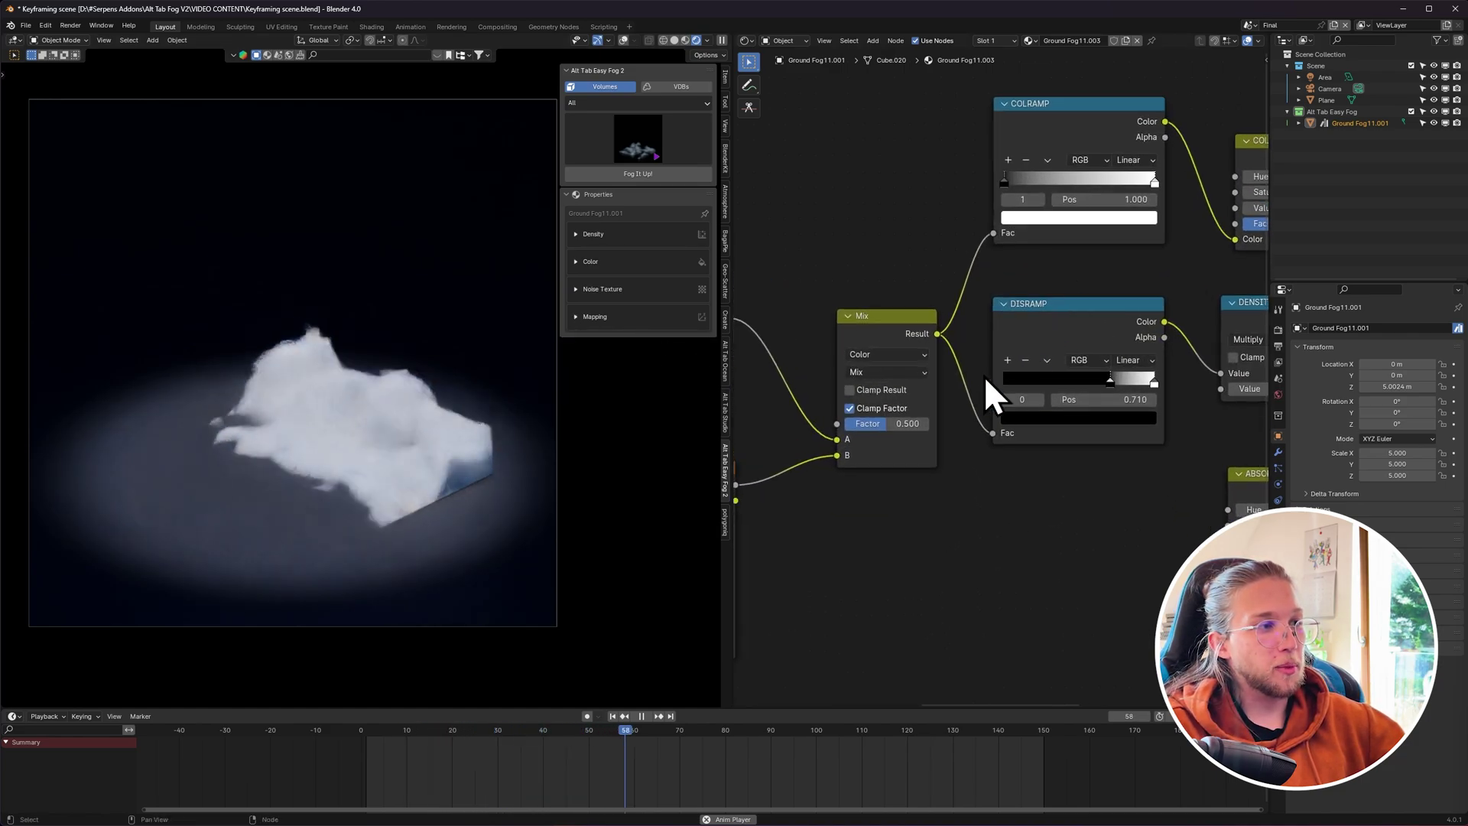
middle_drag(984, 375, 1161, 344)
right_click(1057, 394)
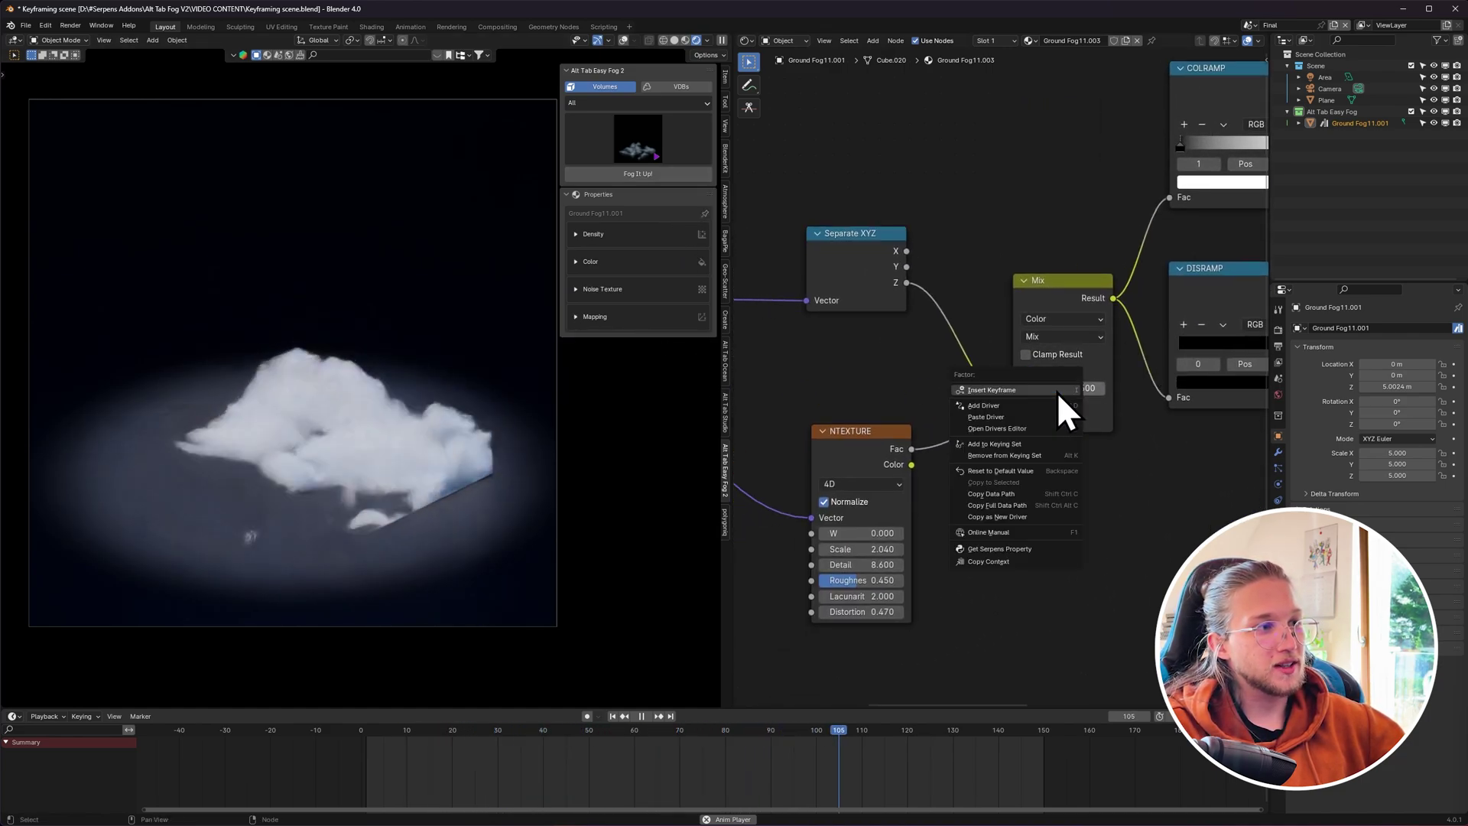
key(Home)
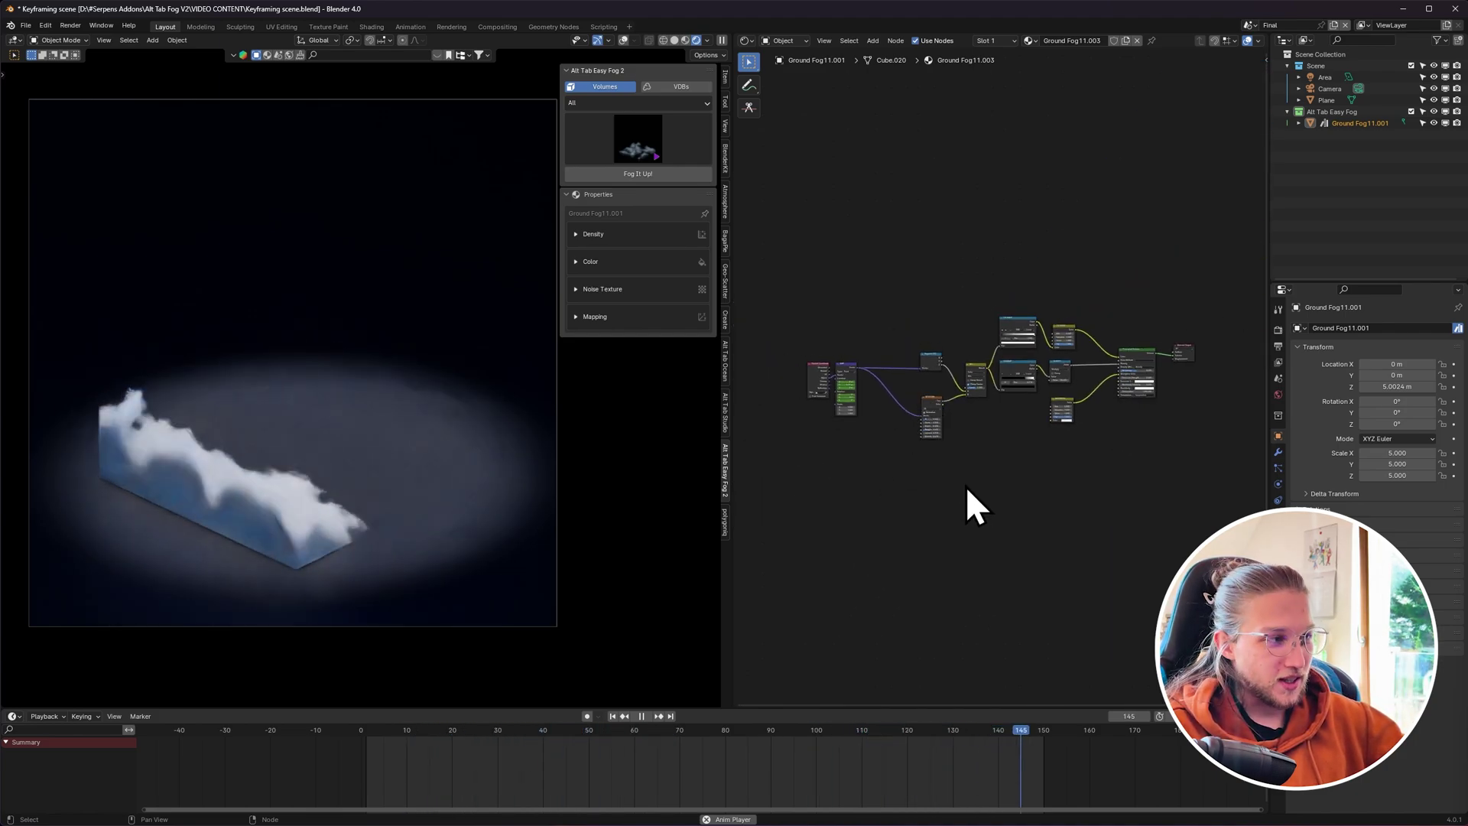
Browse the volume fog presets in the Alt Tab Easy Fog 2 library.
click(657, 153)
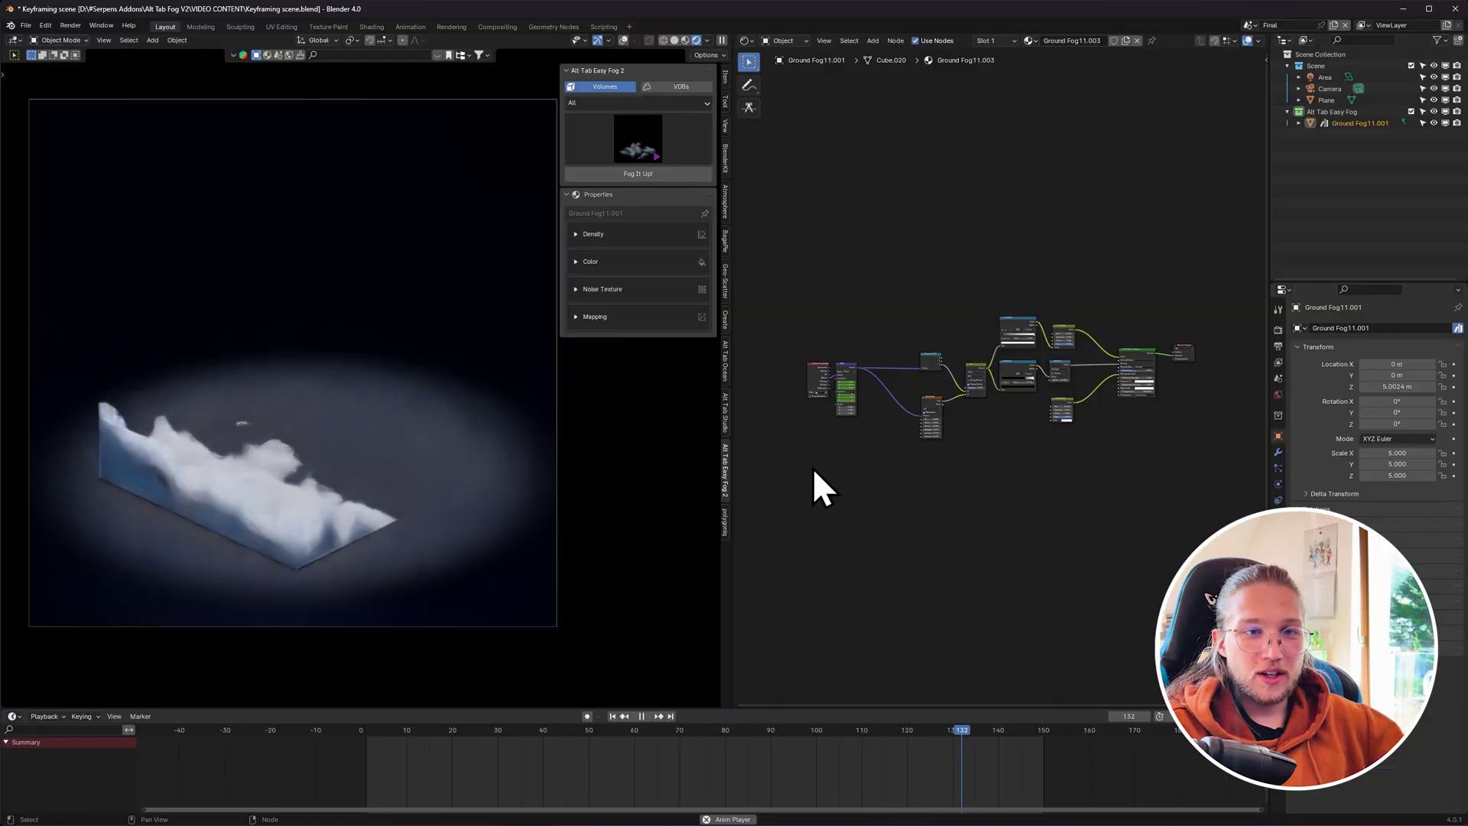
click(667, 136)
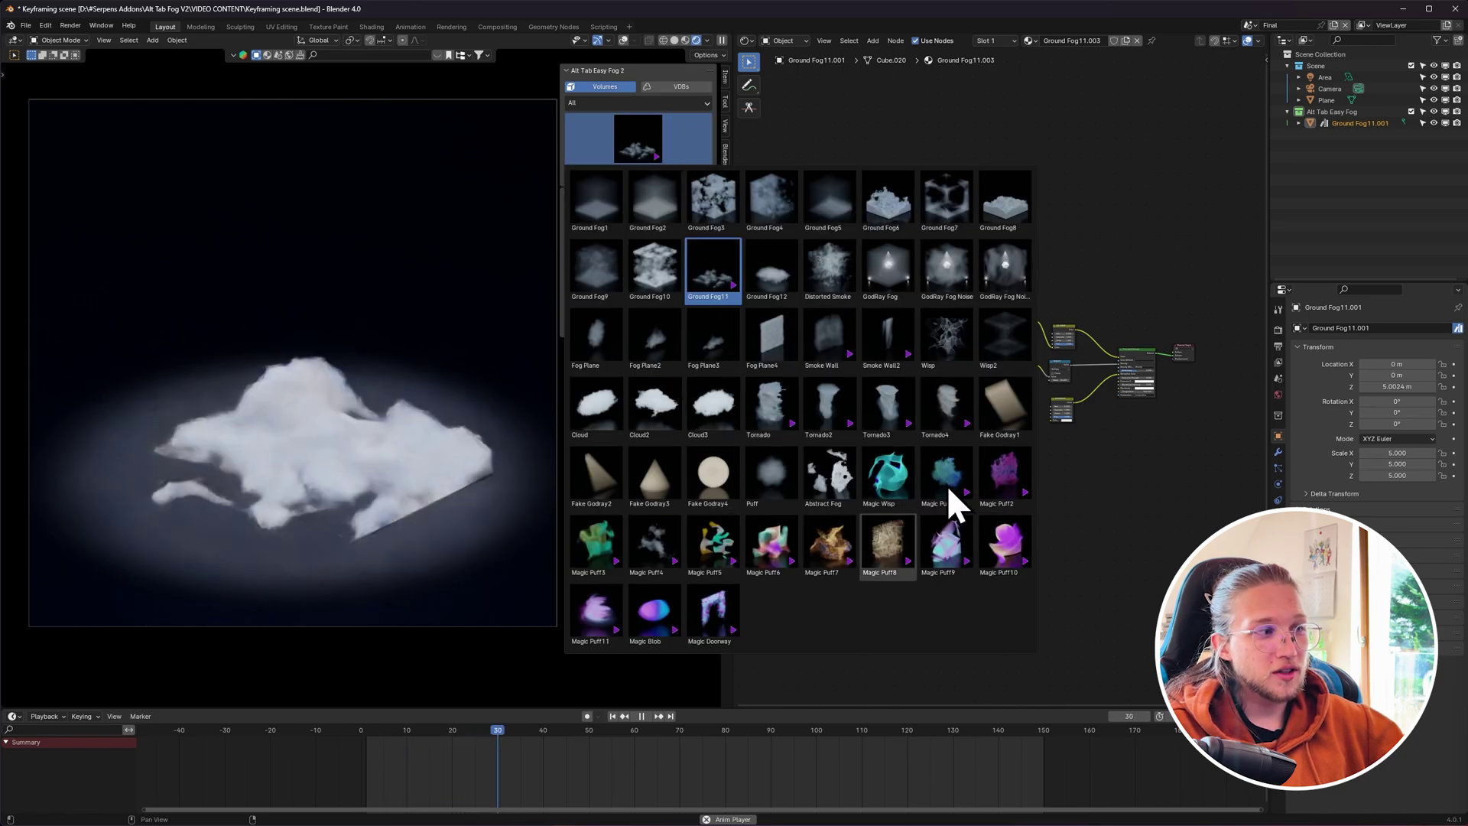
click(674, 127)
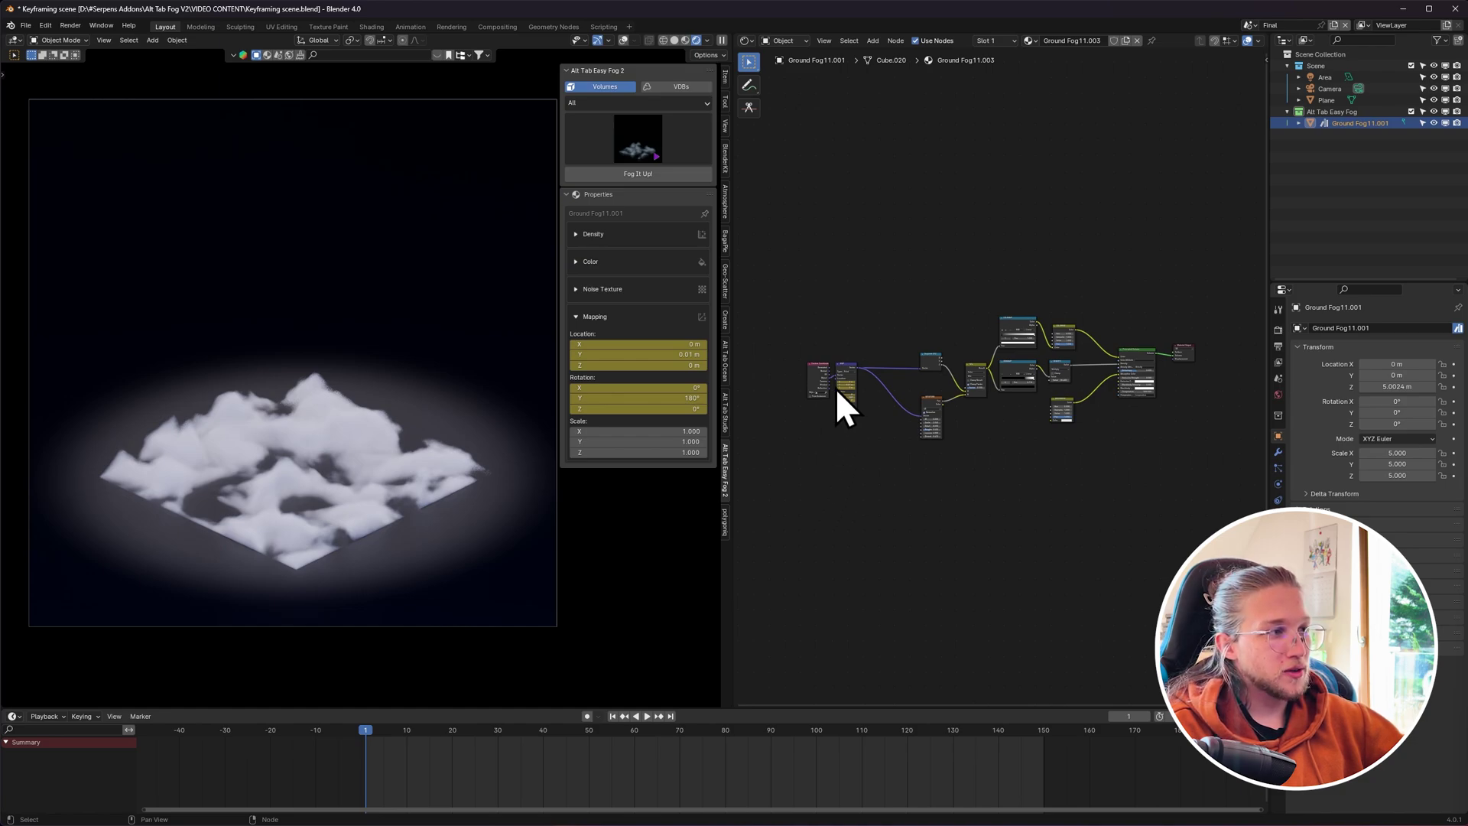
Delete all location and rotation keyframes of the MAP node.
click(843, 369)
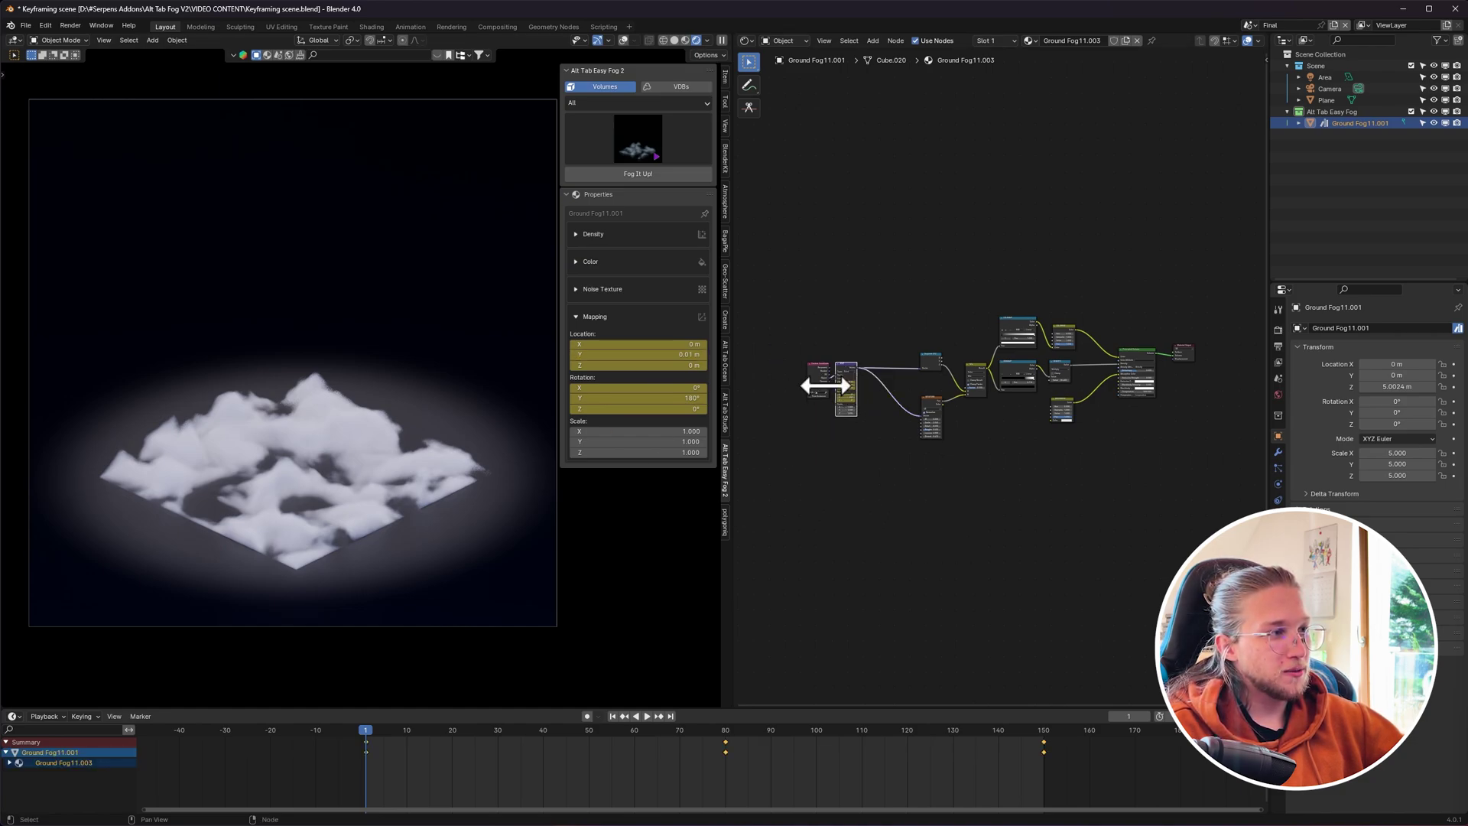
key(x)
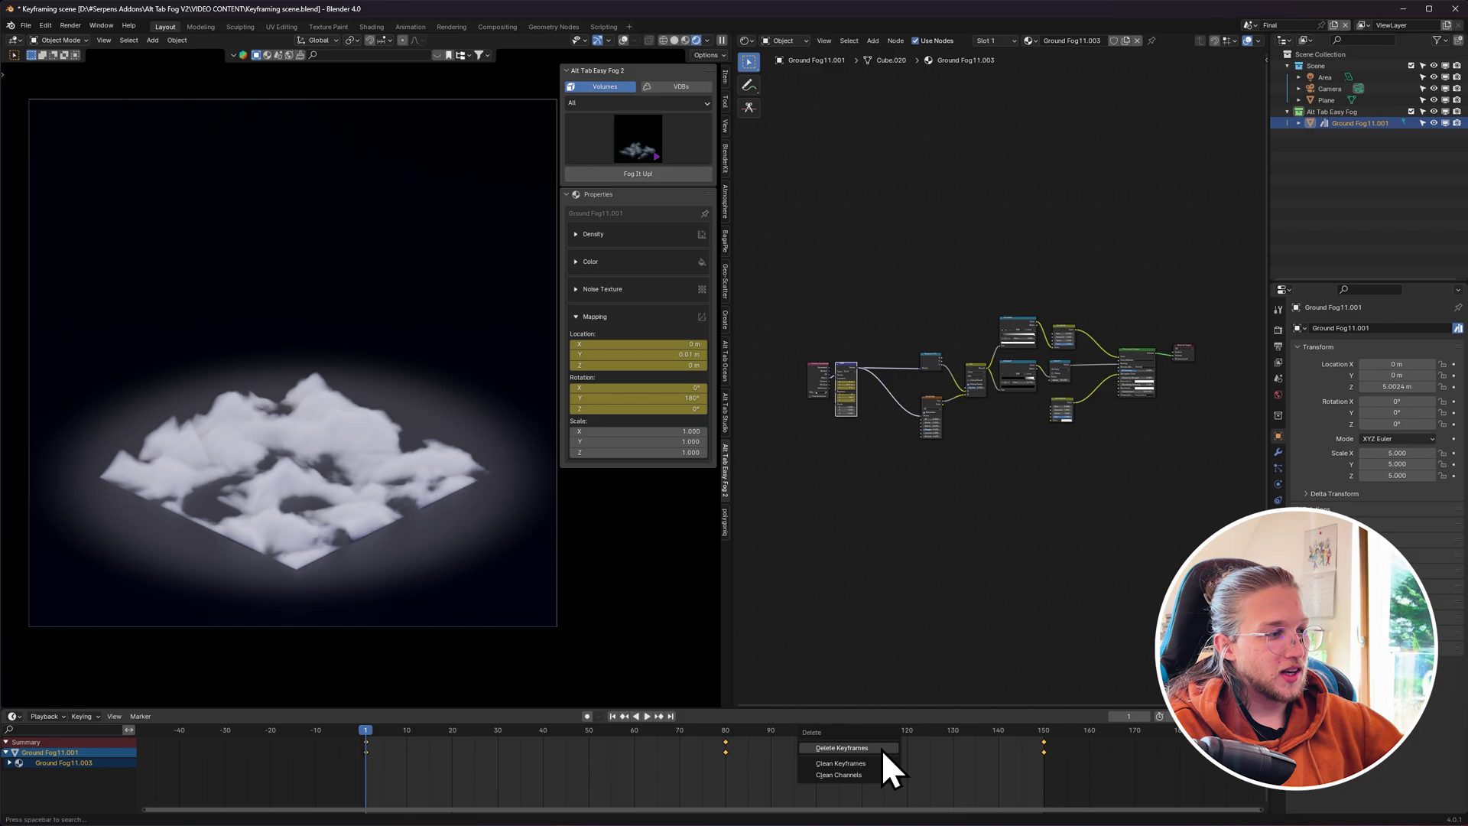
click(881, 750)
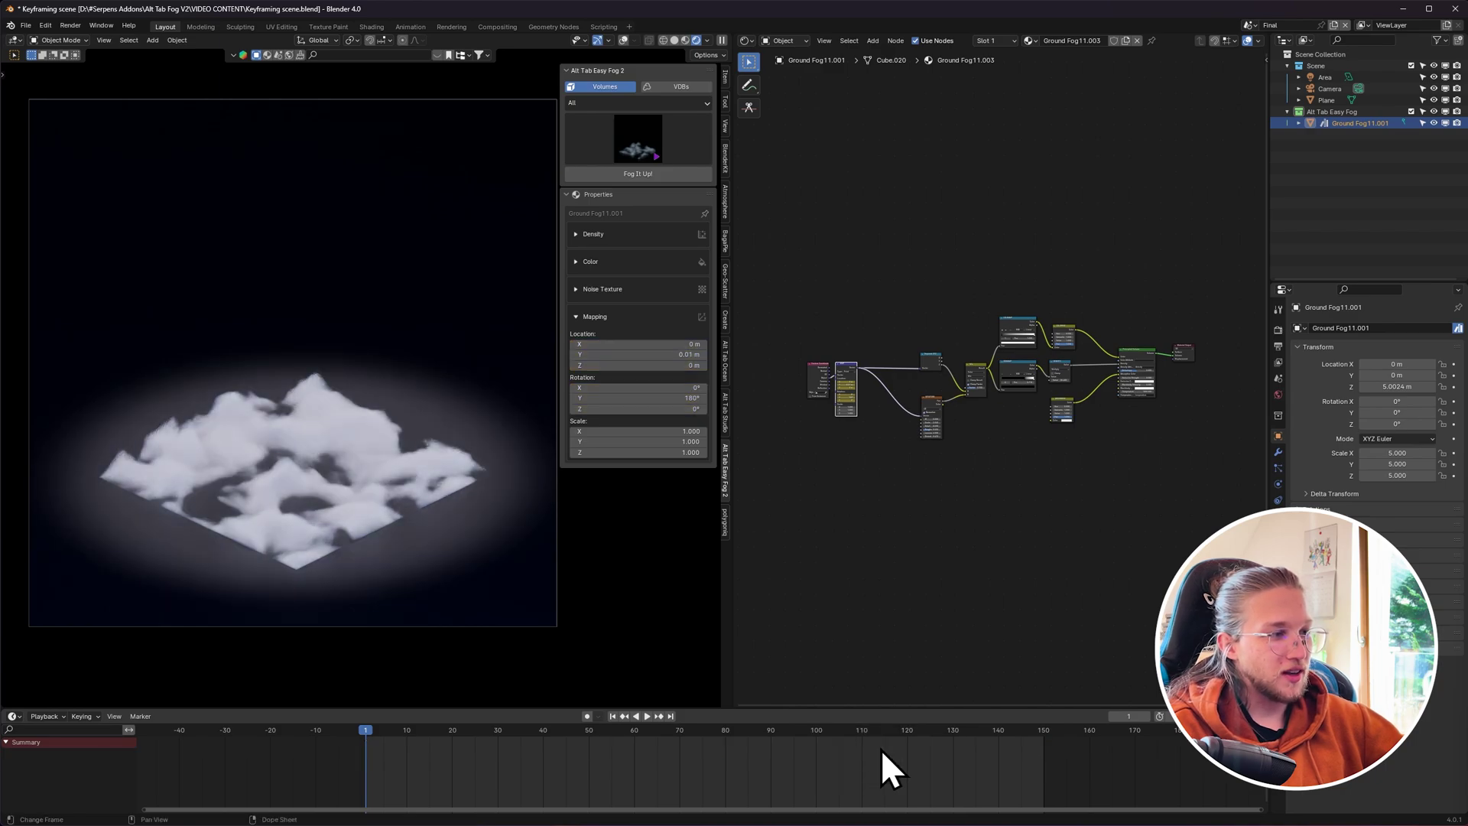
Play the timeline to check the fog without its keyframes, and return to frame 1.
click(906, 598)
key(space)
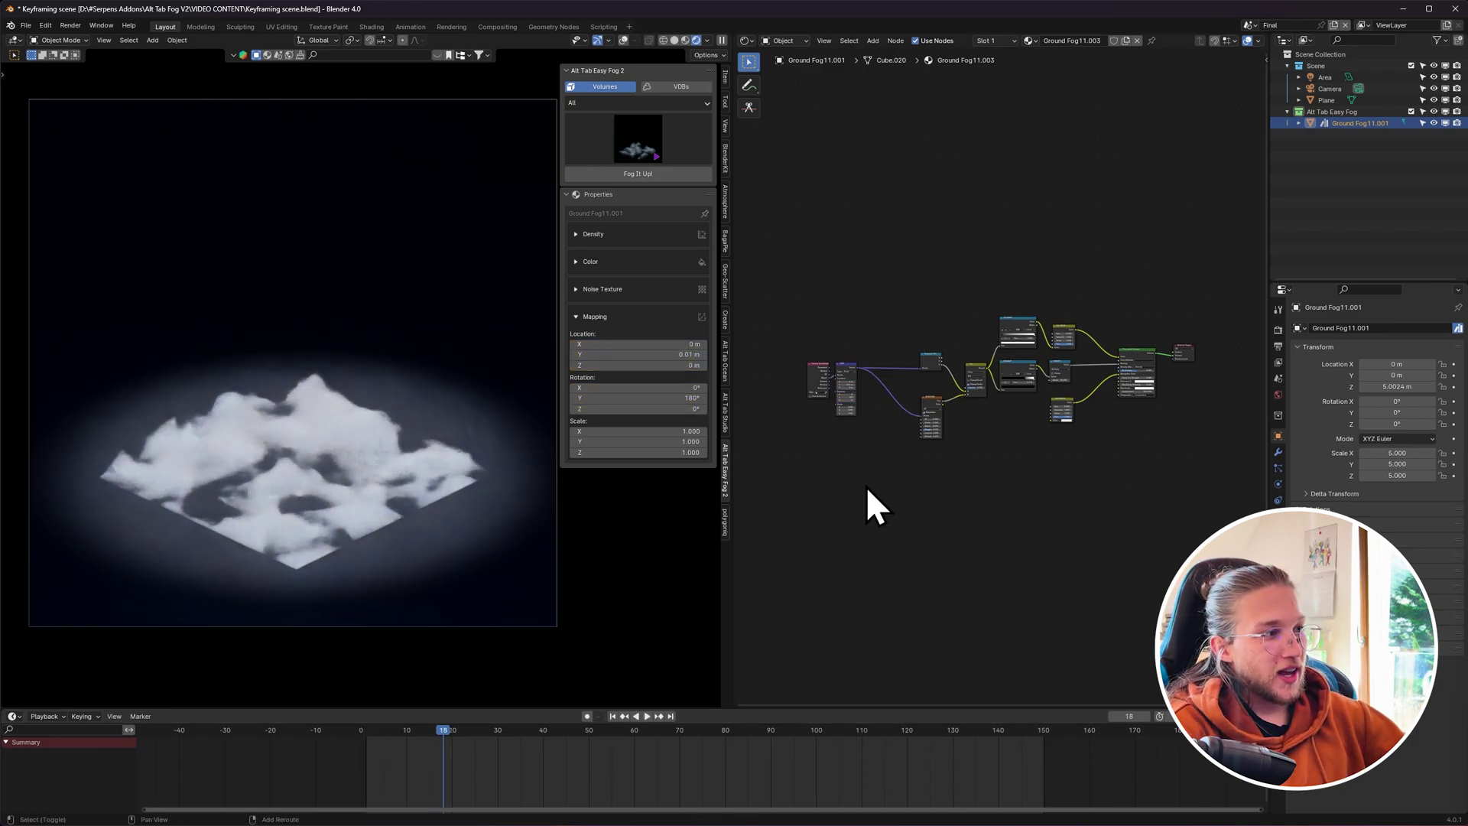
key(Escape)
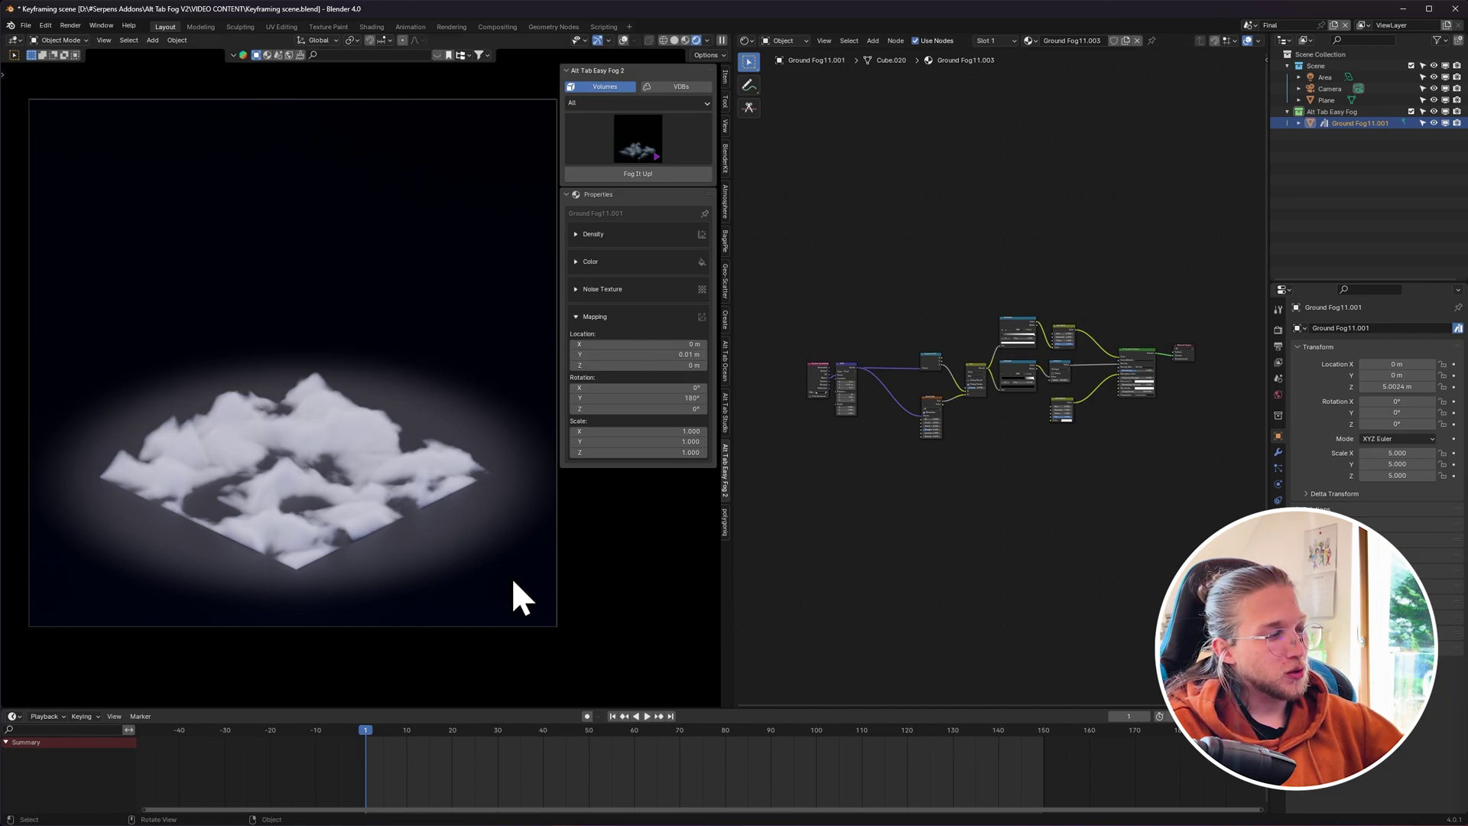
Drive the ground fog's Mapping Location Y with the expression #frame*(0.5) and preview the motion.
click(587, 354)
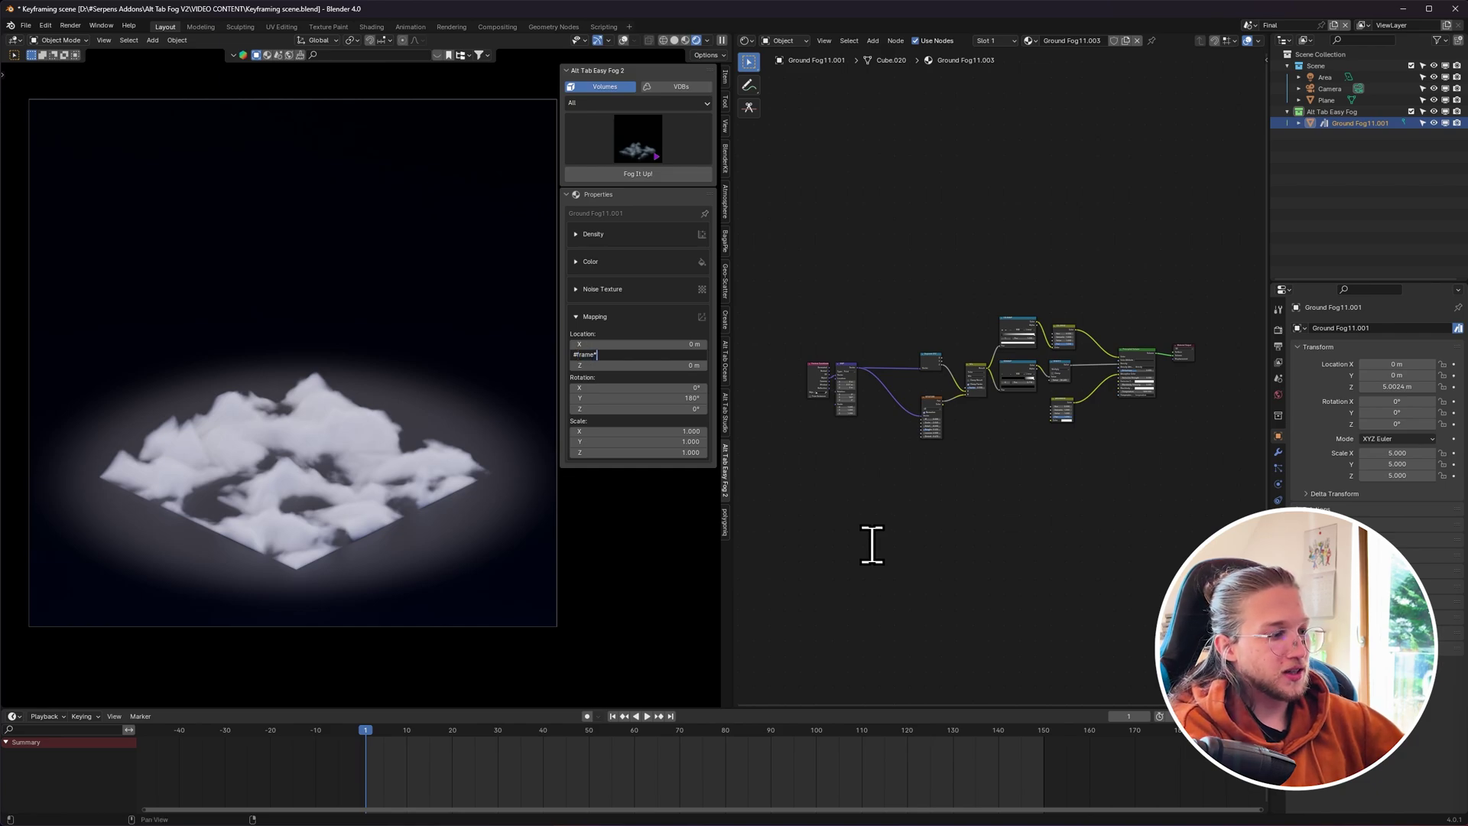
text((0.5)
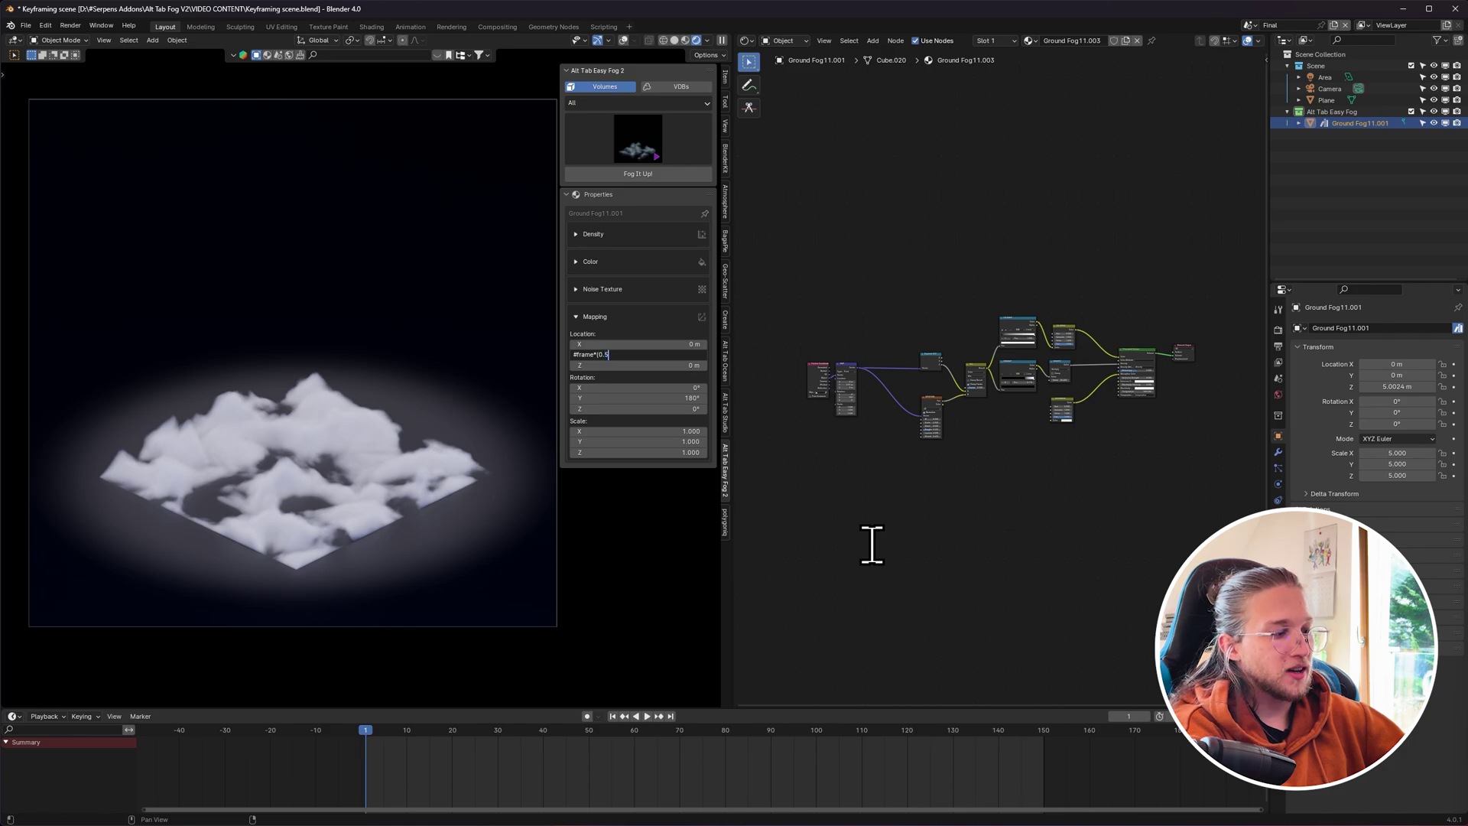
key(Return)
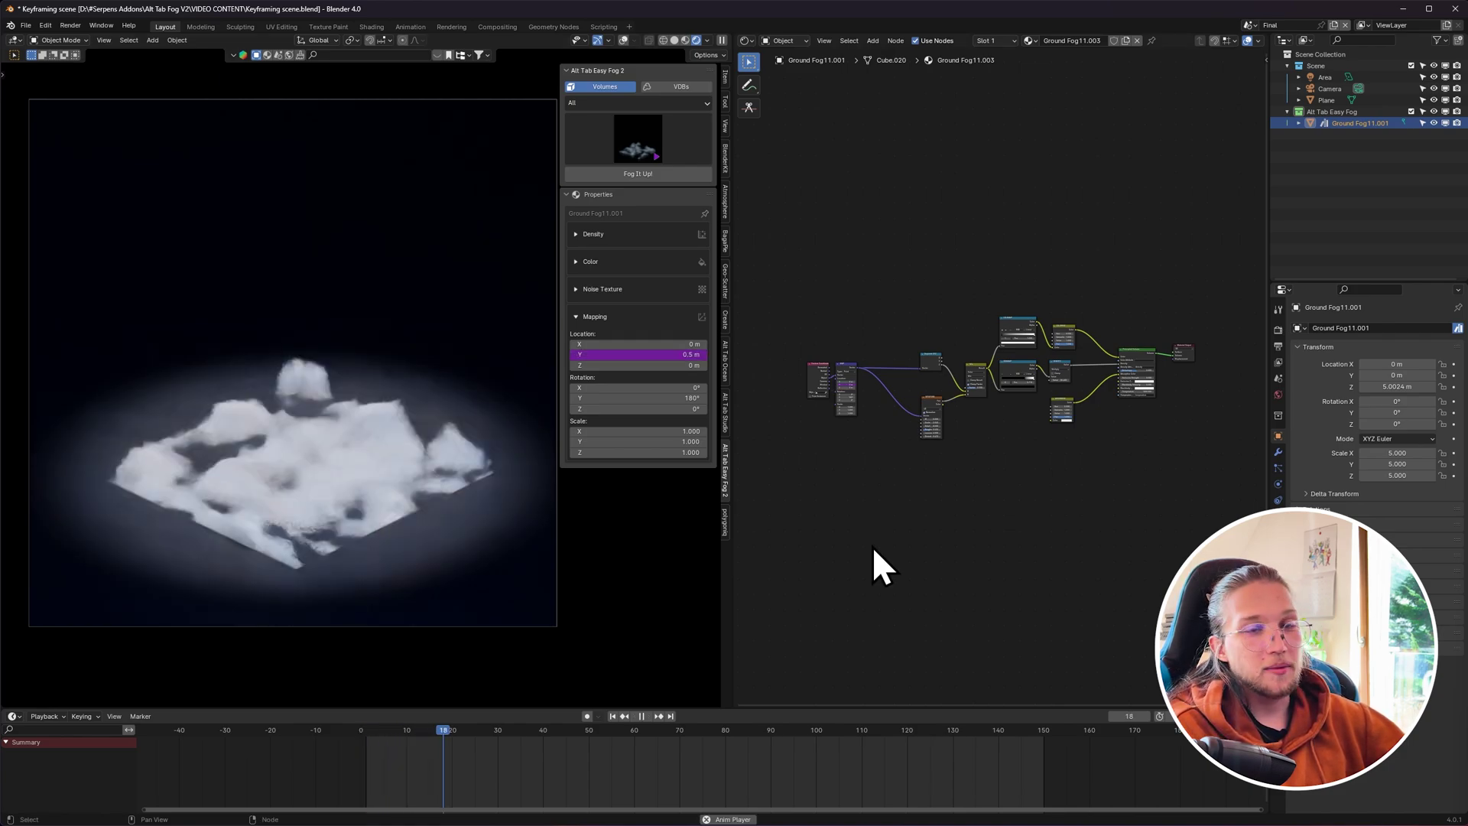
key(space)
Slow the fog by changing the Mapping Location Y driver expression to frame*(0.02), and play the animation.
drag(678, 355, 666, 356)
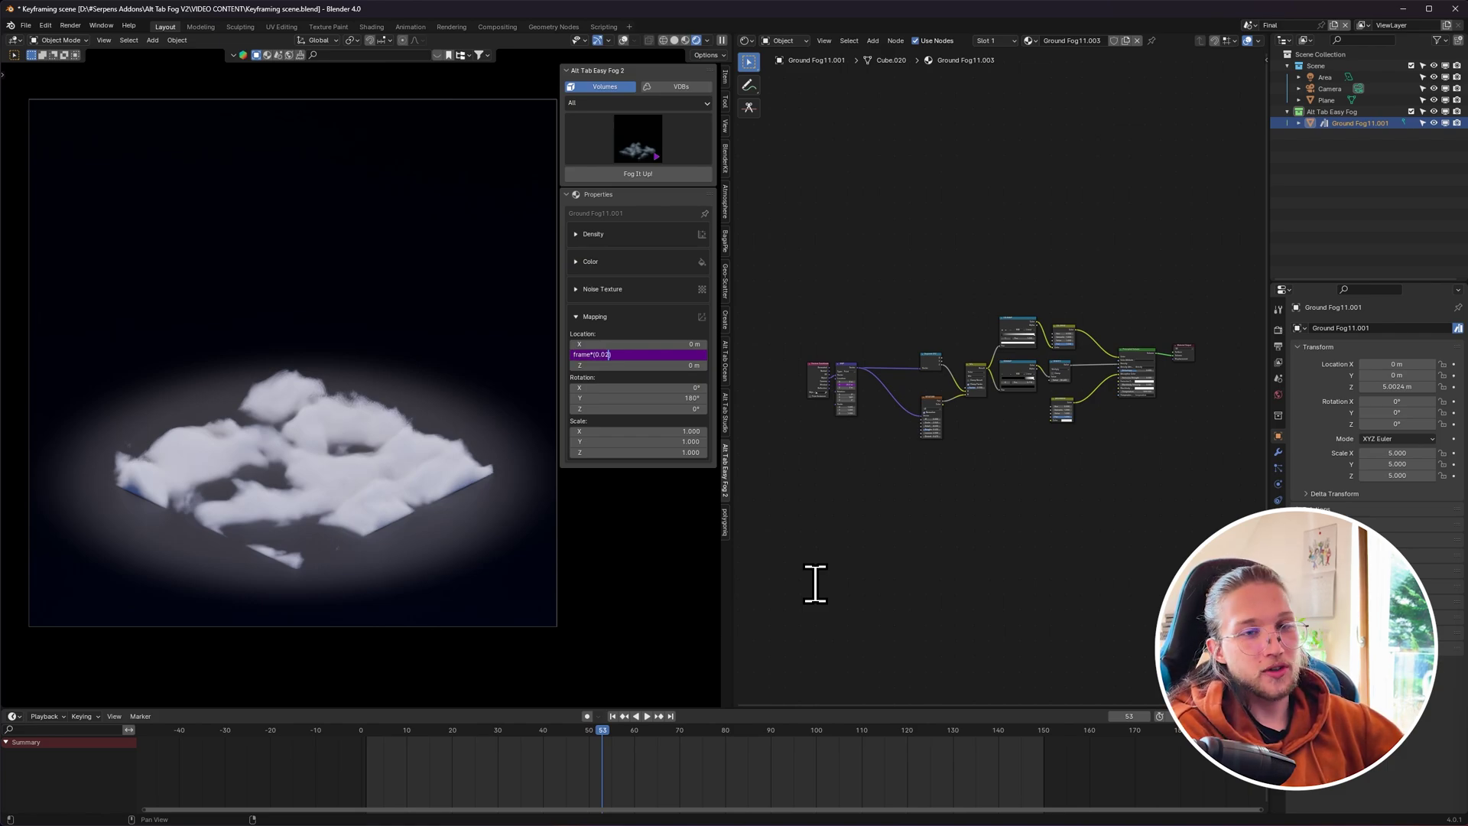
key(Return)
key(space)
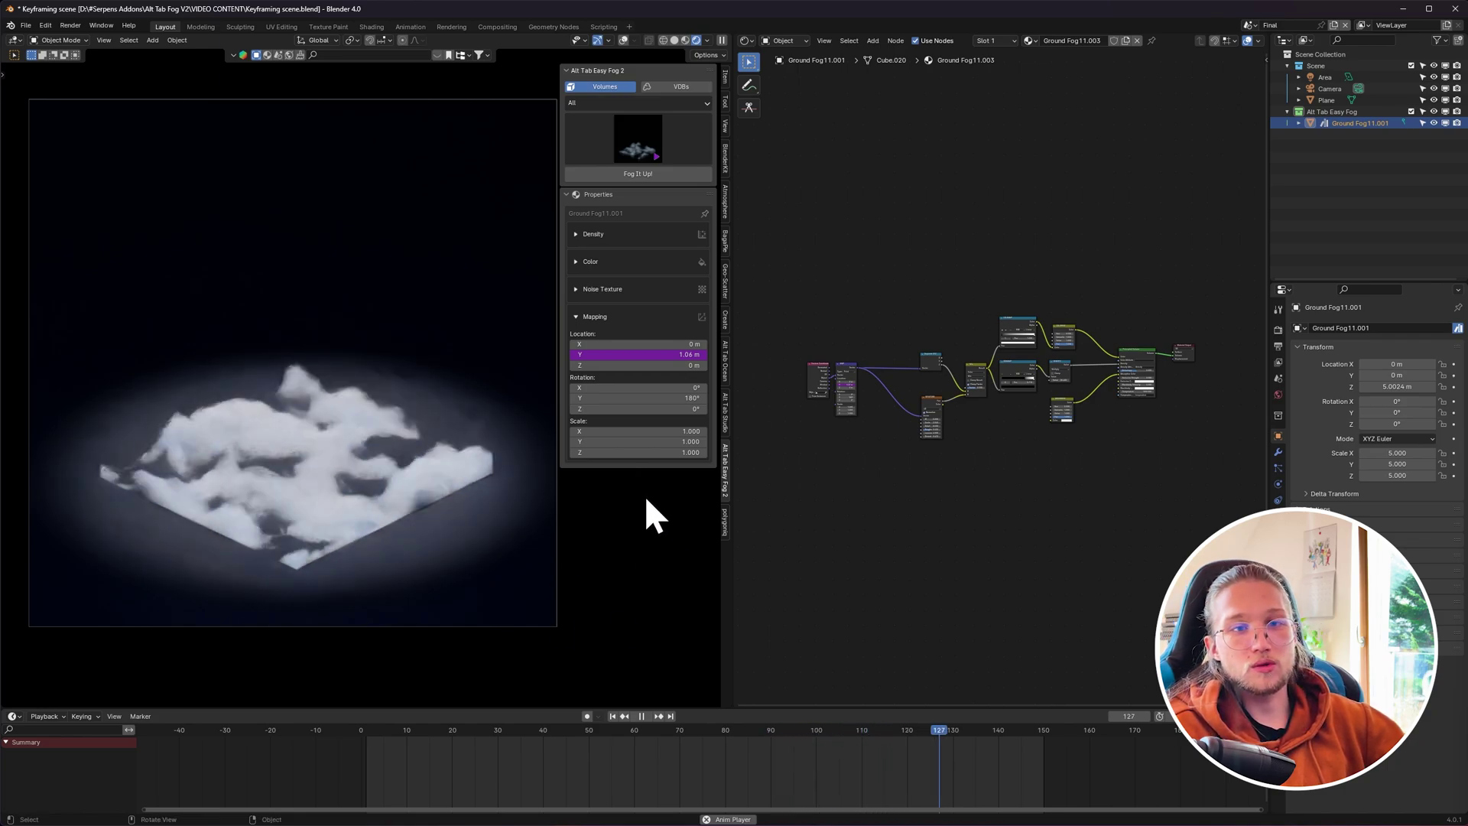
Examine the Mapping Location Y driver expression and the moving fog up close.
click(655, 354)
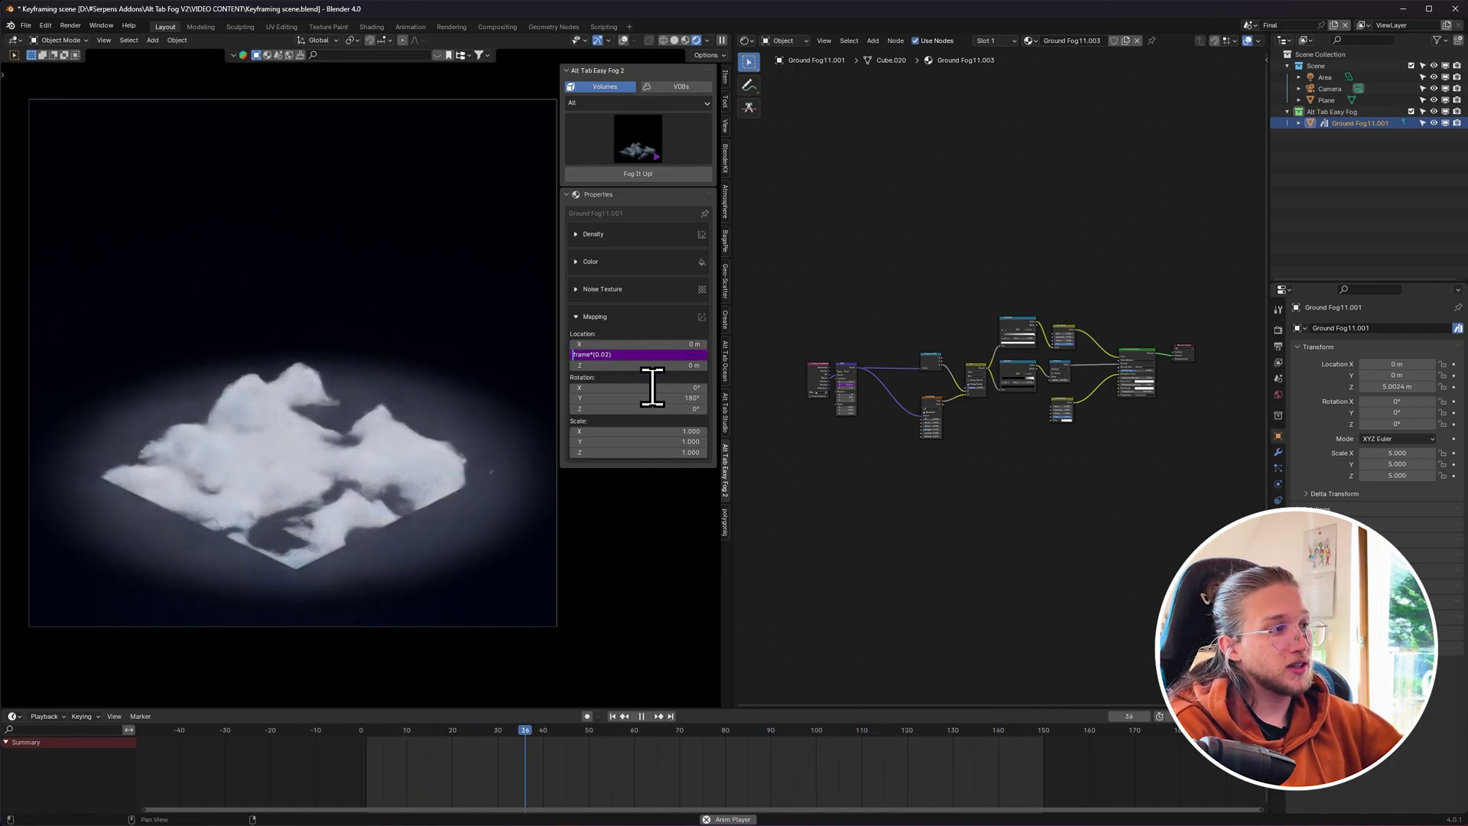
key(Escape)
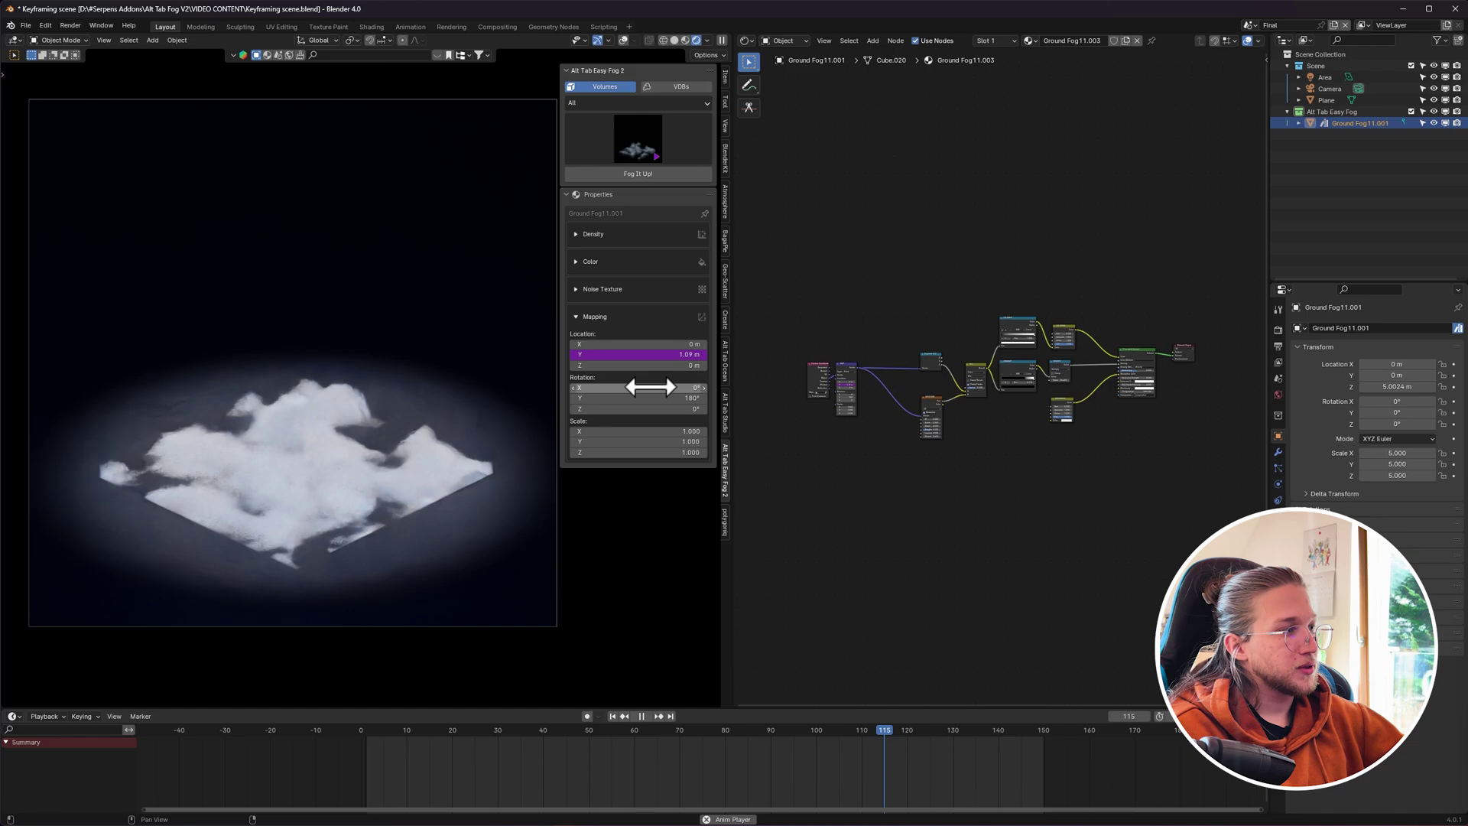
scroll(474, 536, up, 5)
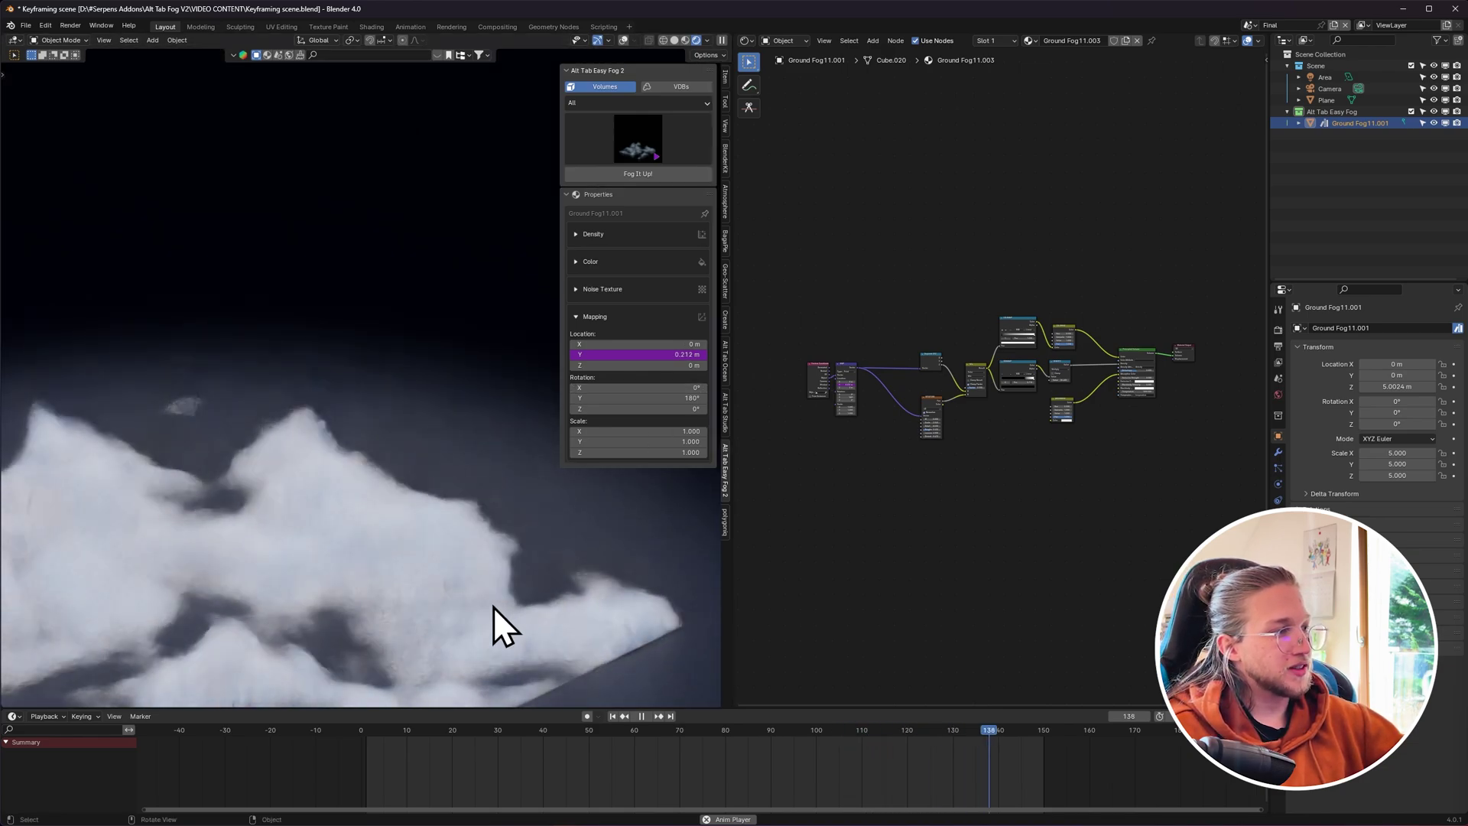
shift+middle_drag(493, 585, 502, 497)
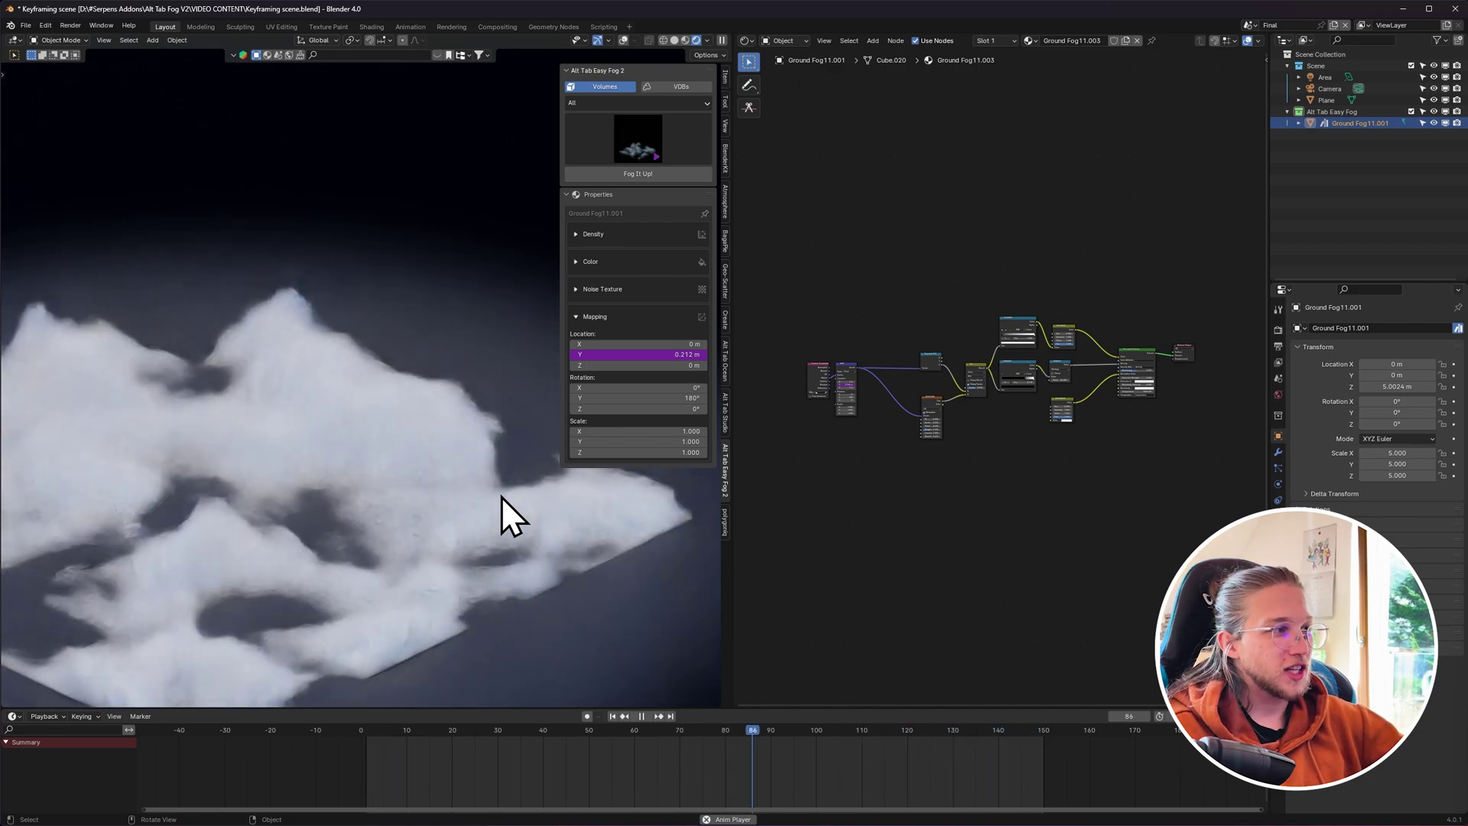
scroll(421, 466, down, 3)
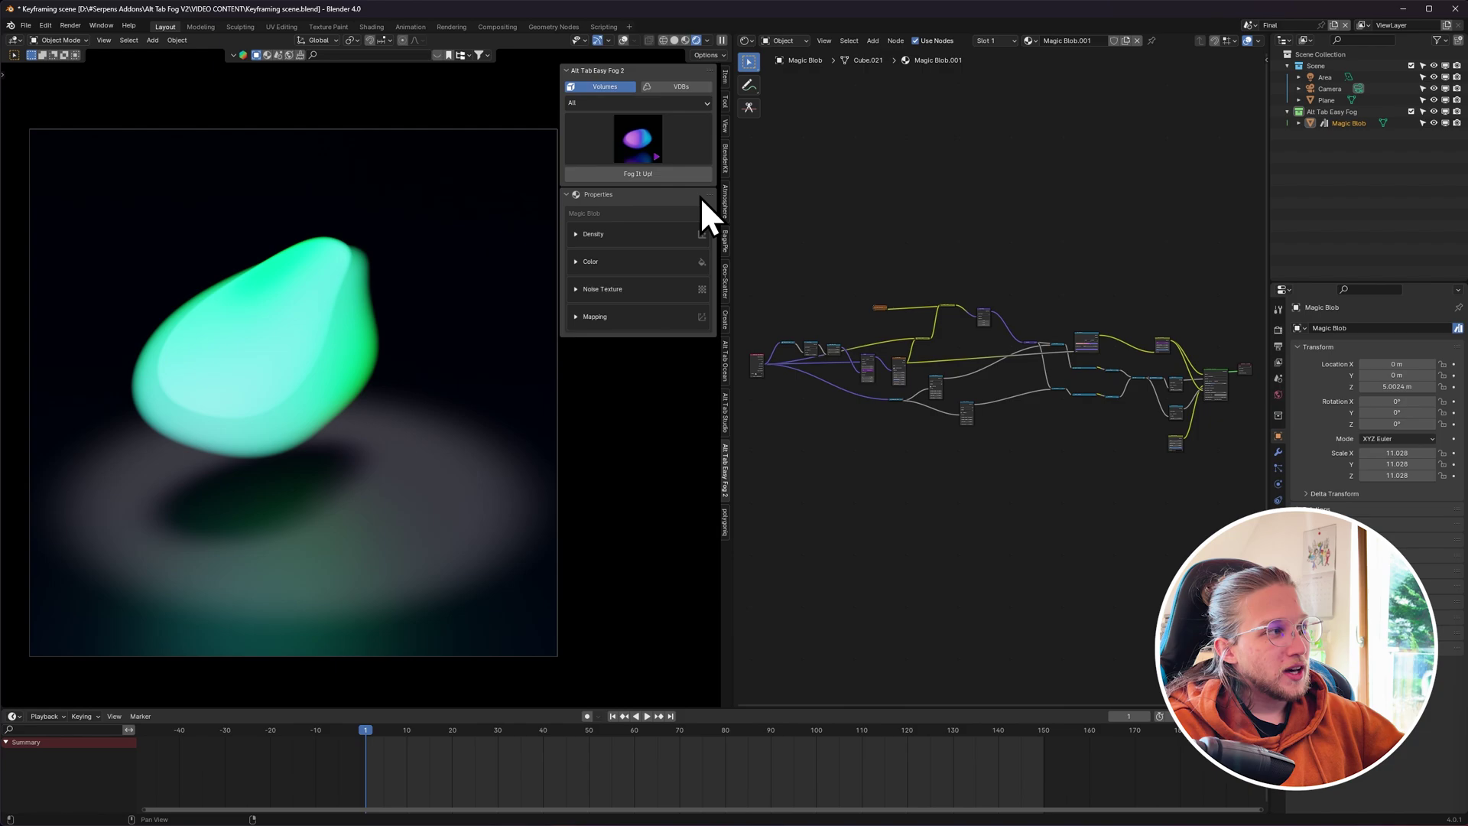
Examine the Magic Blob preset's Mapping, Noise Texture and Color settings for driven values, and play its animation.
click(690, 149)
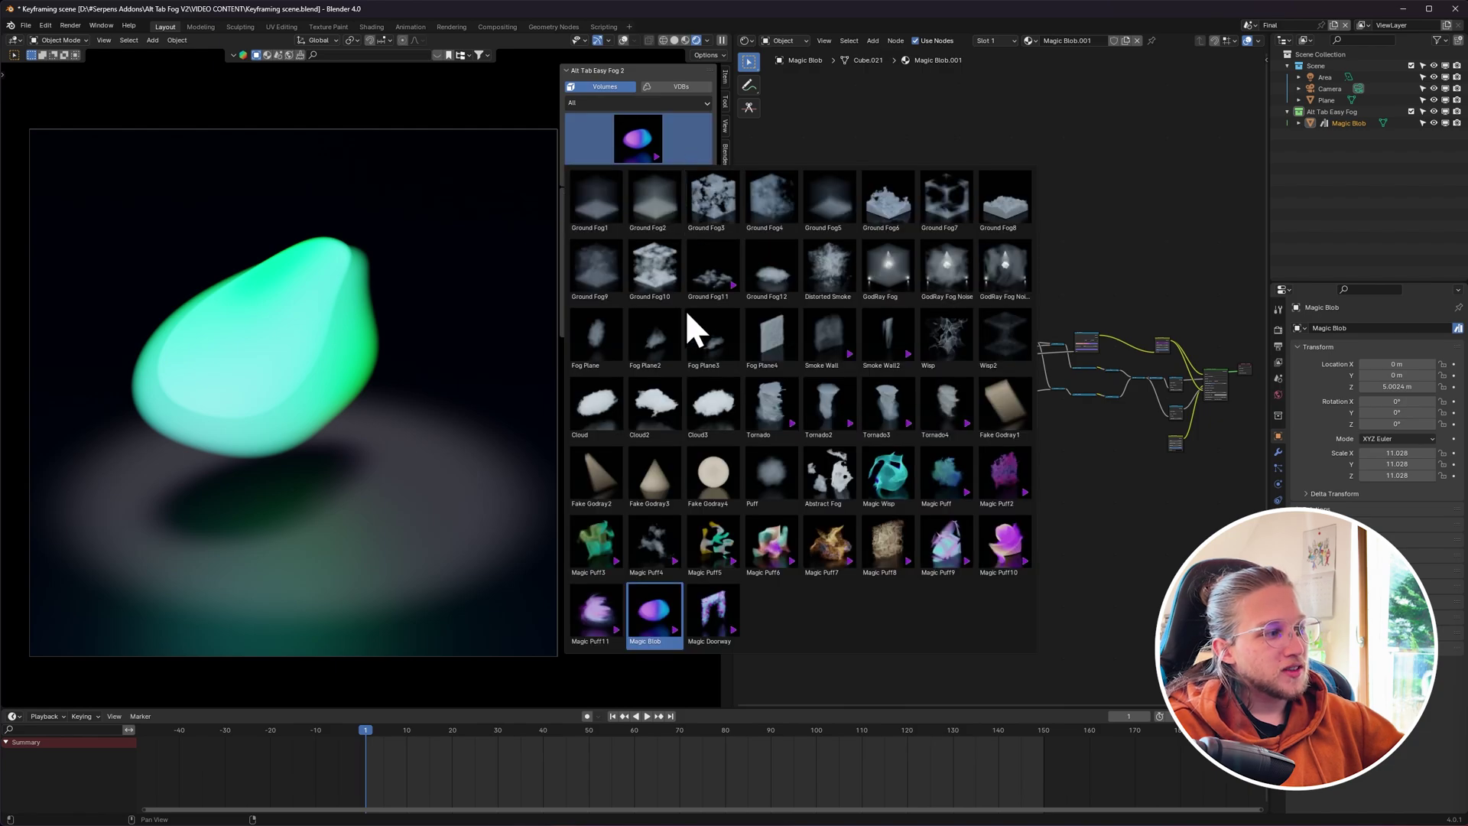
click(650, 641)
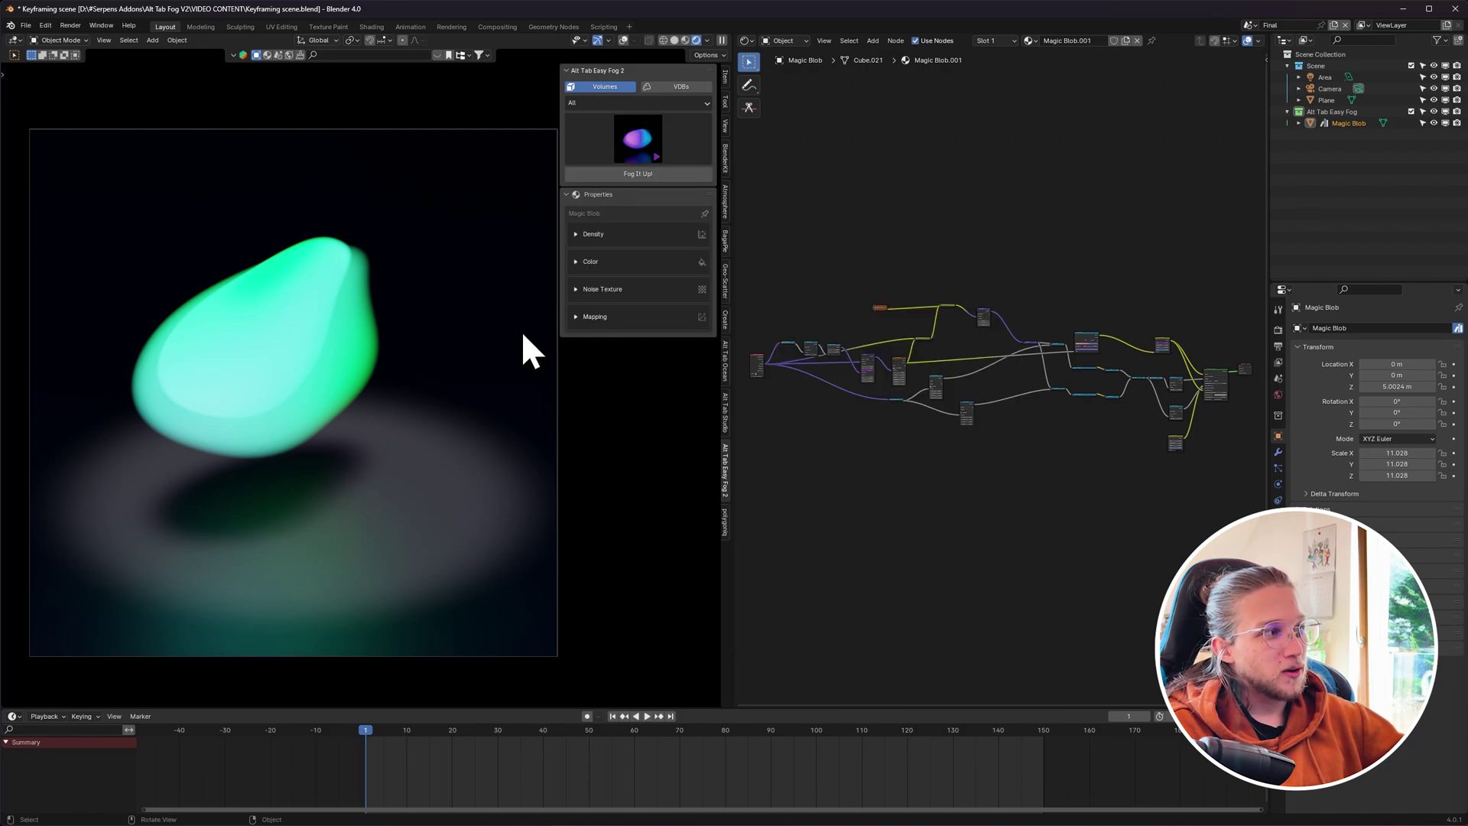
click(600, 313)
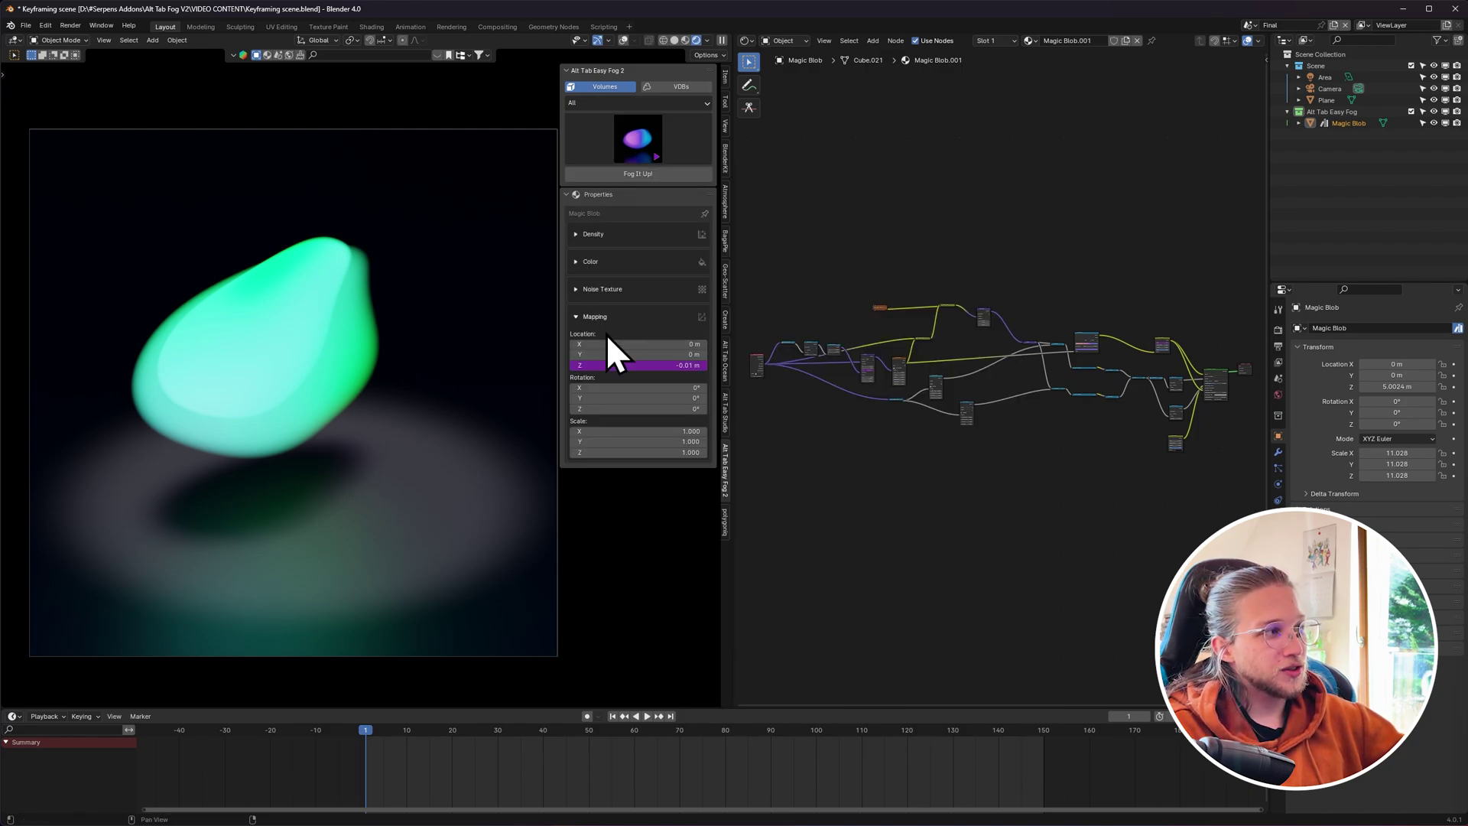
click(602, 312)
click(606, 289)
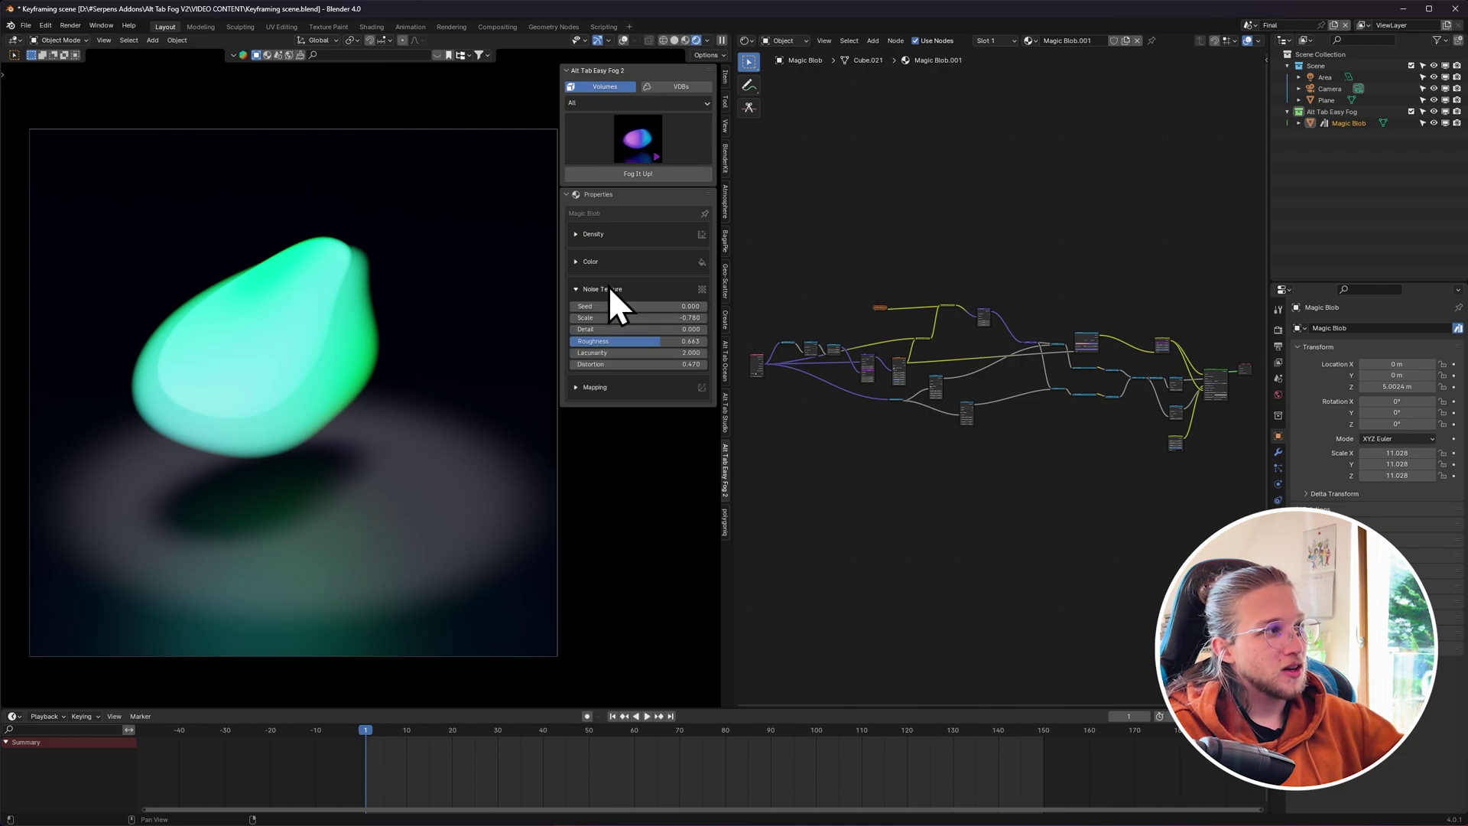
click(607, 286)
click(607, 265)
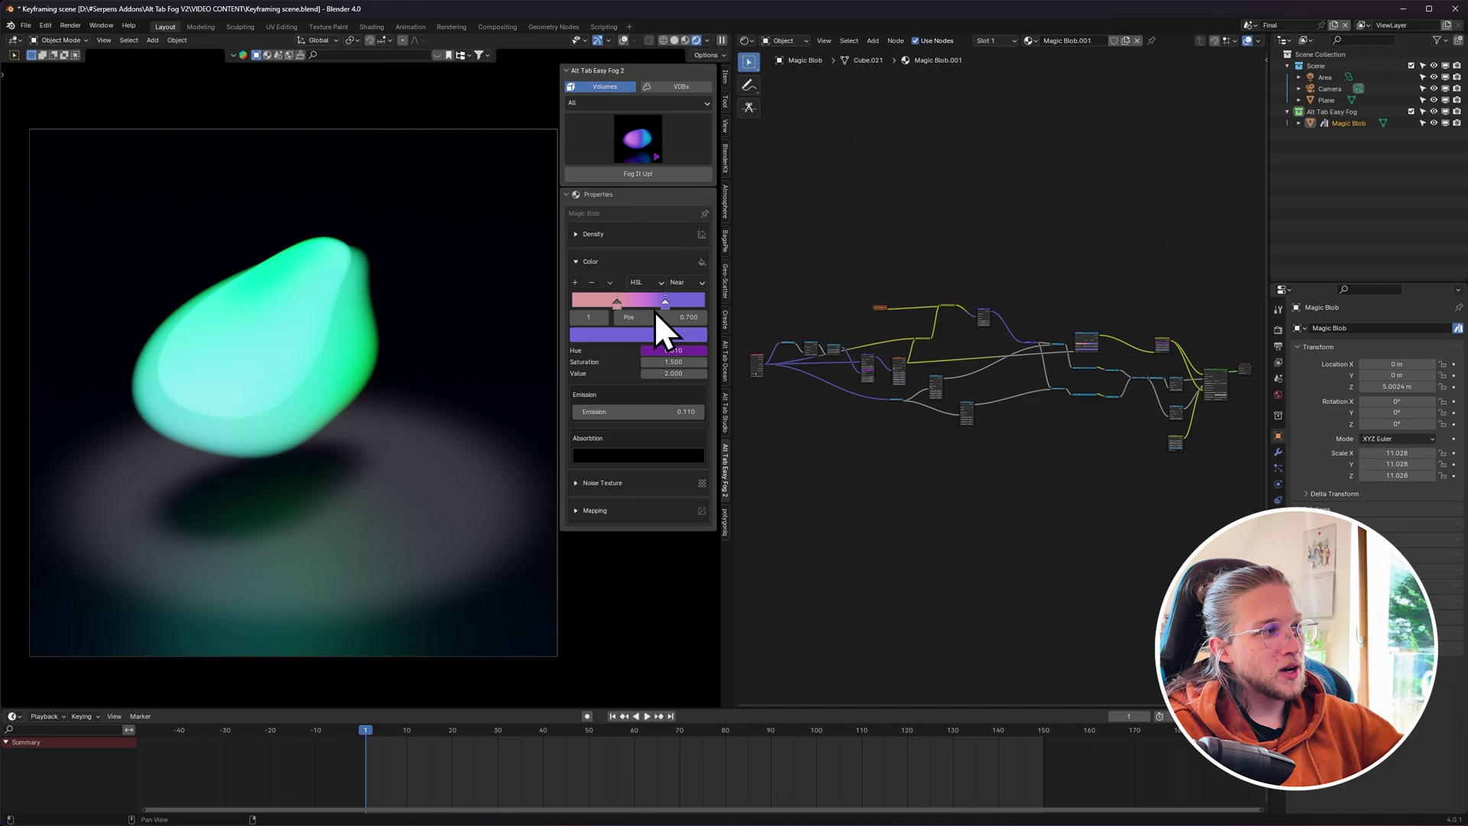
double_click(667, 349)
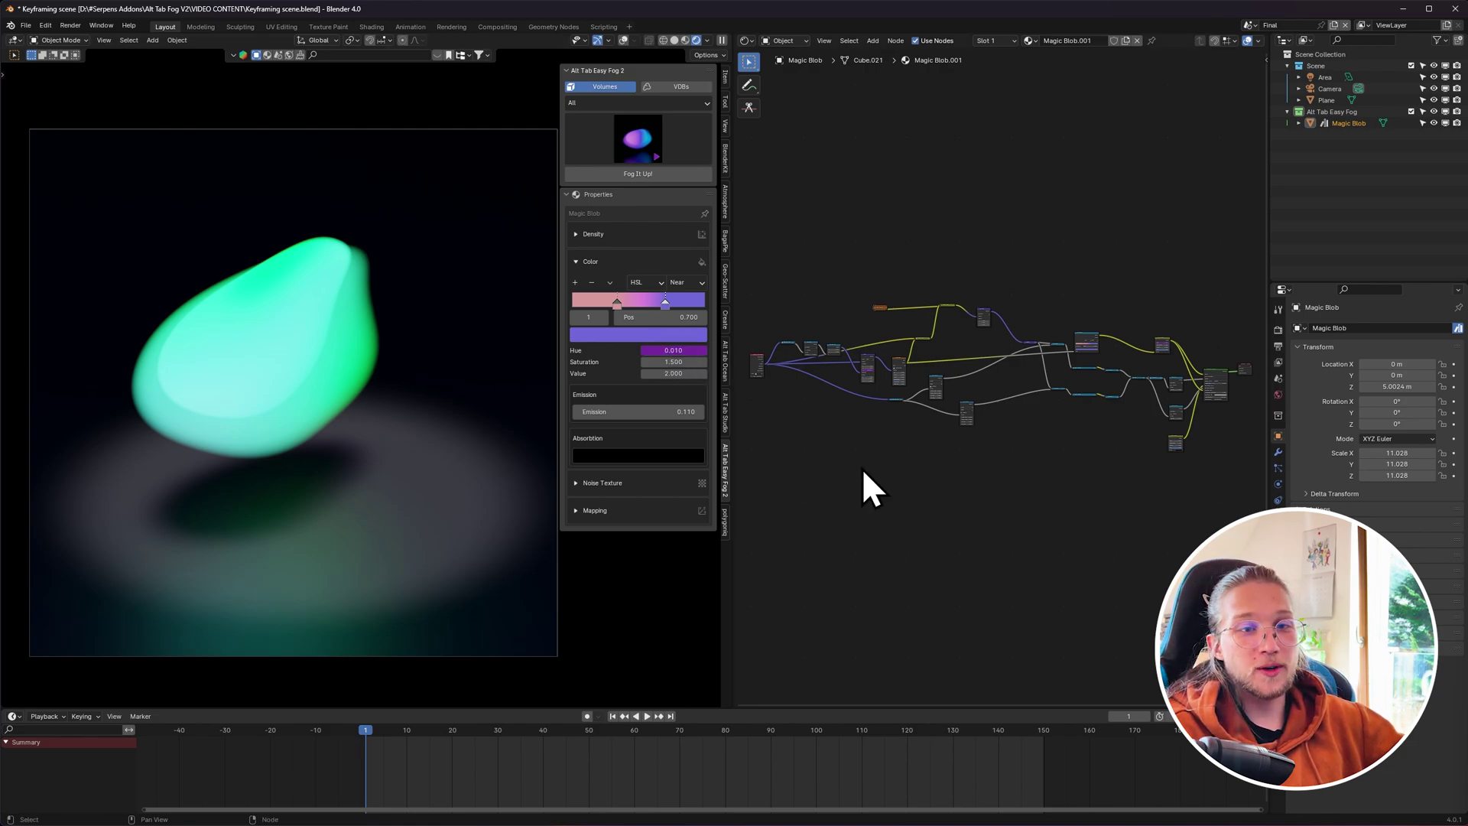
key(space)
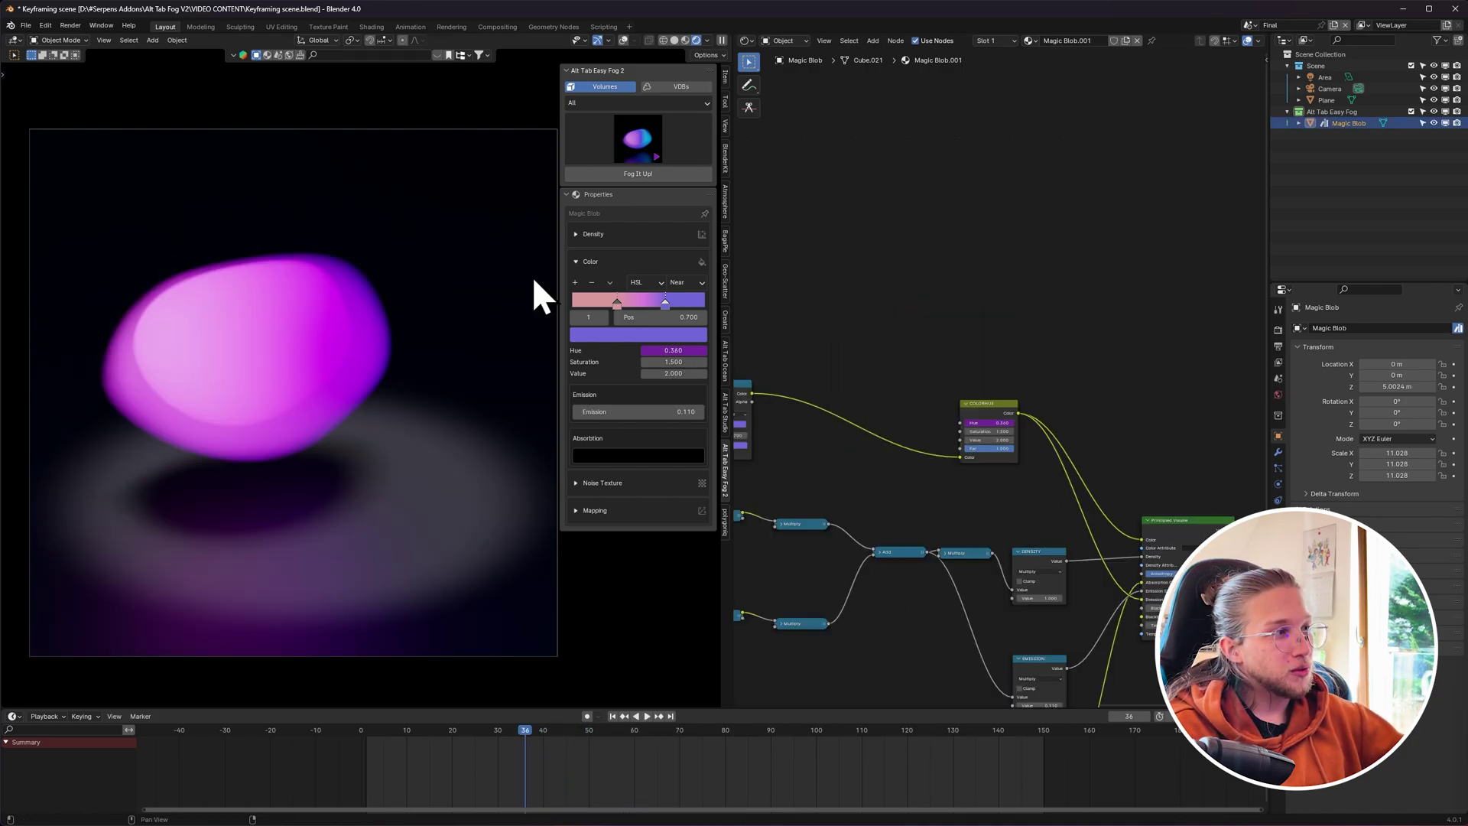
Disconnect the color ramp from the blob's hue/saturation node, set the base color to pink and play the animation.
drag(959, 457, 919, 411)
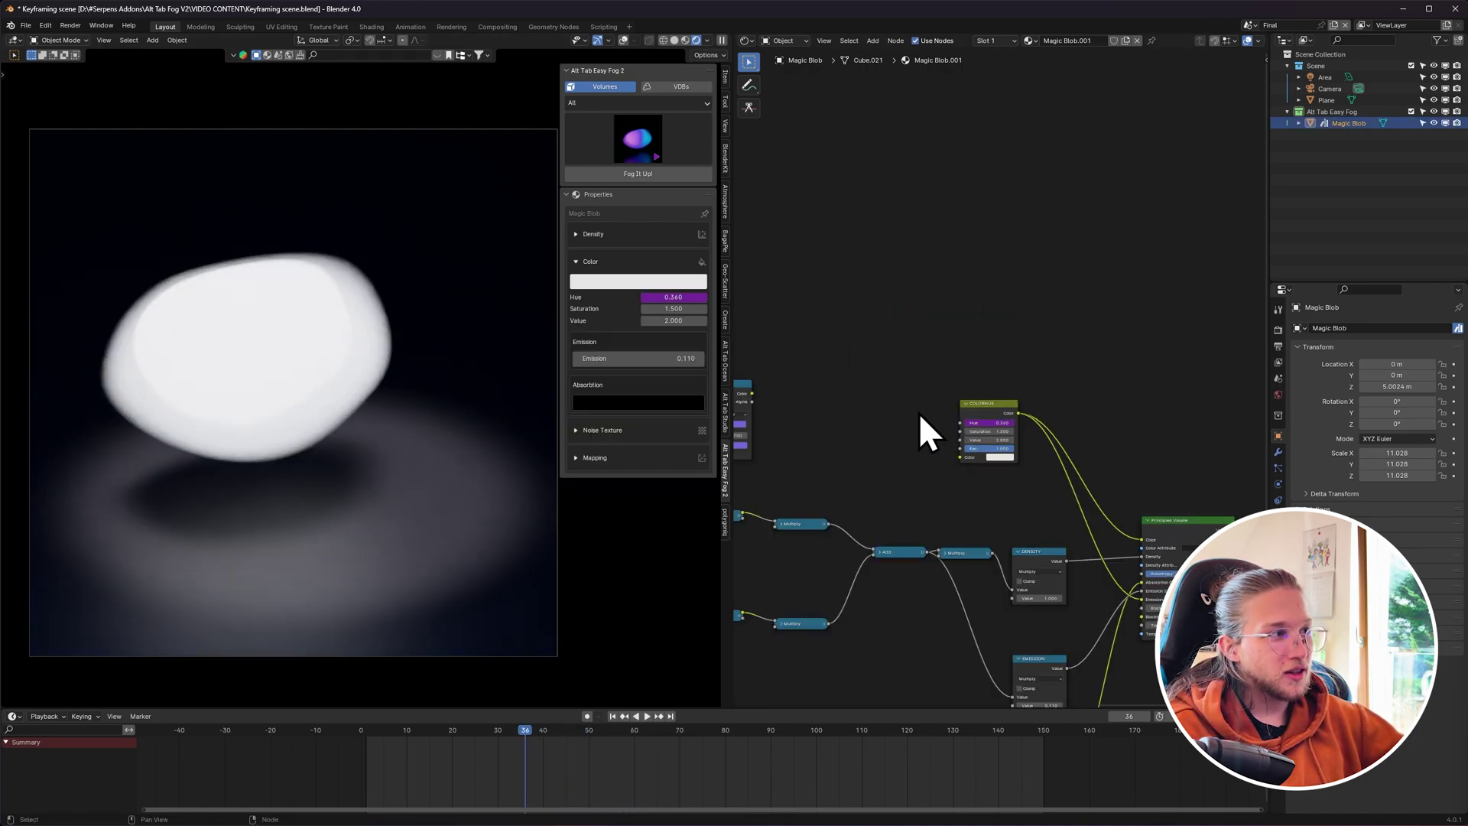
click(664, 283)
click(654, 208)
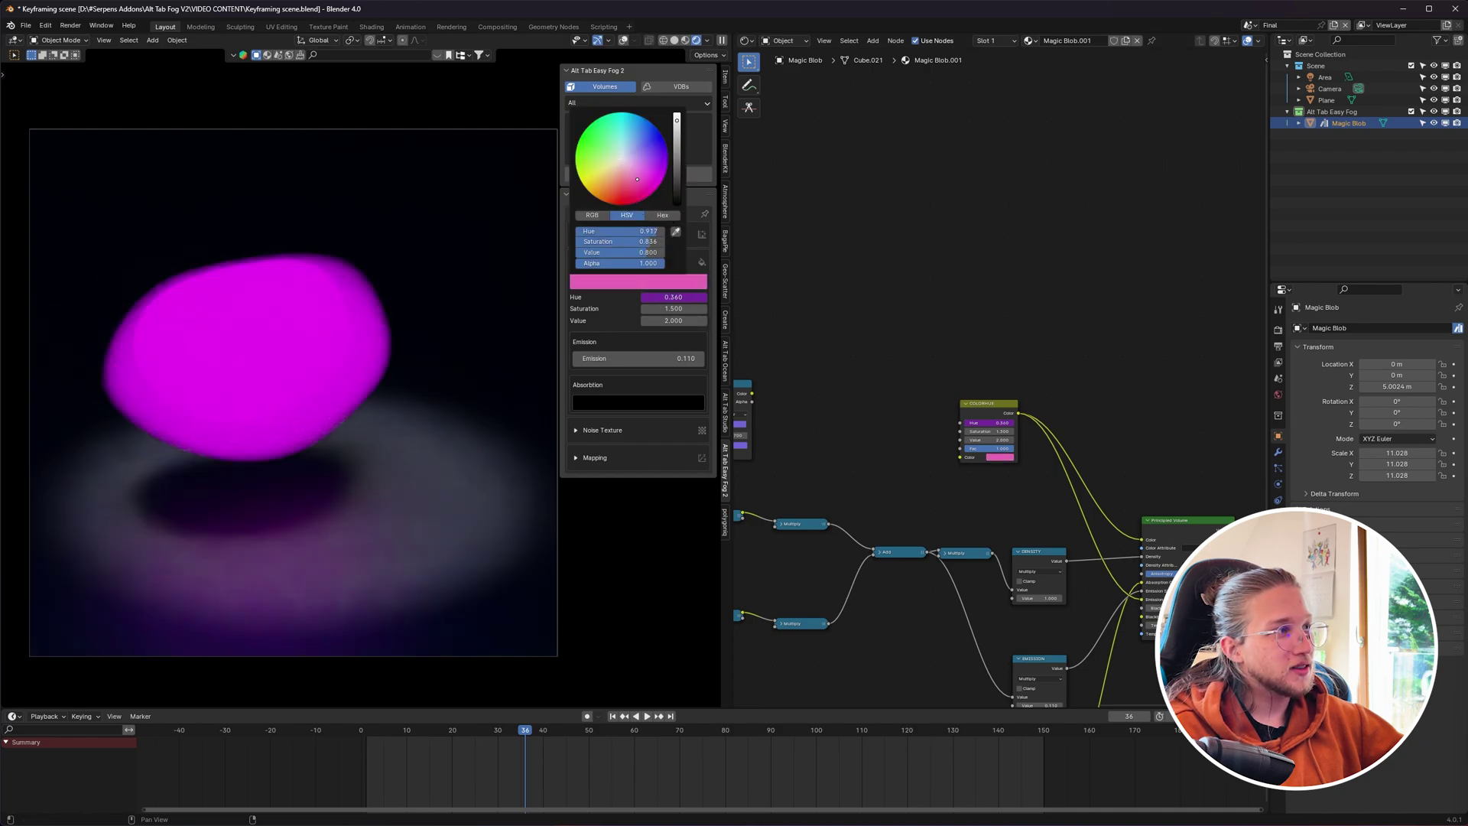
key(space)
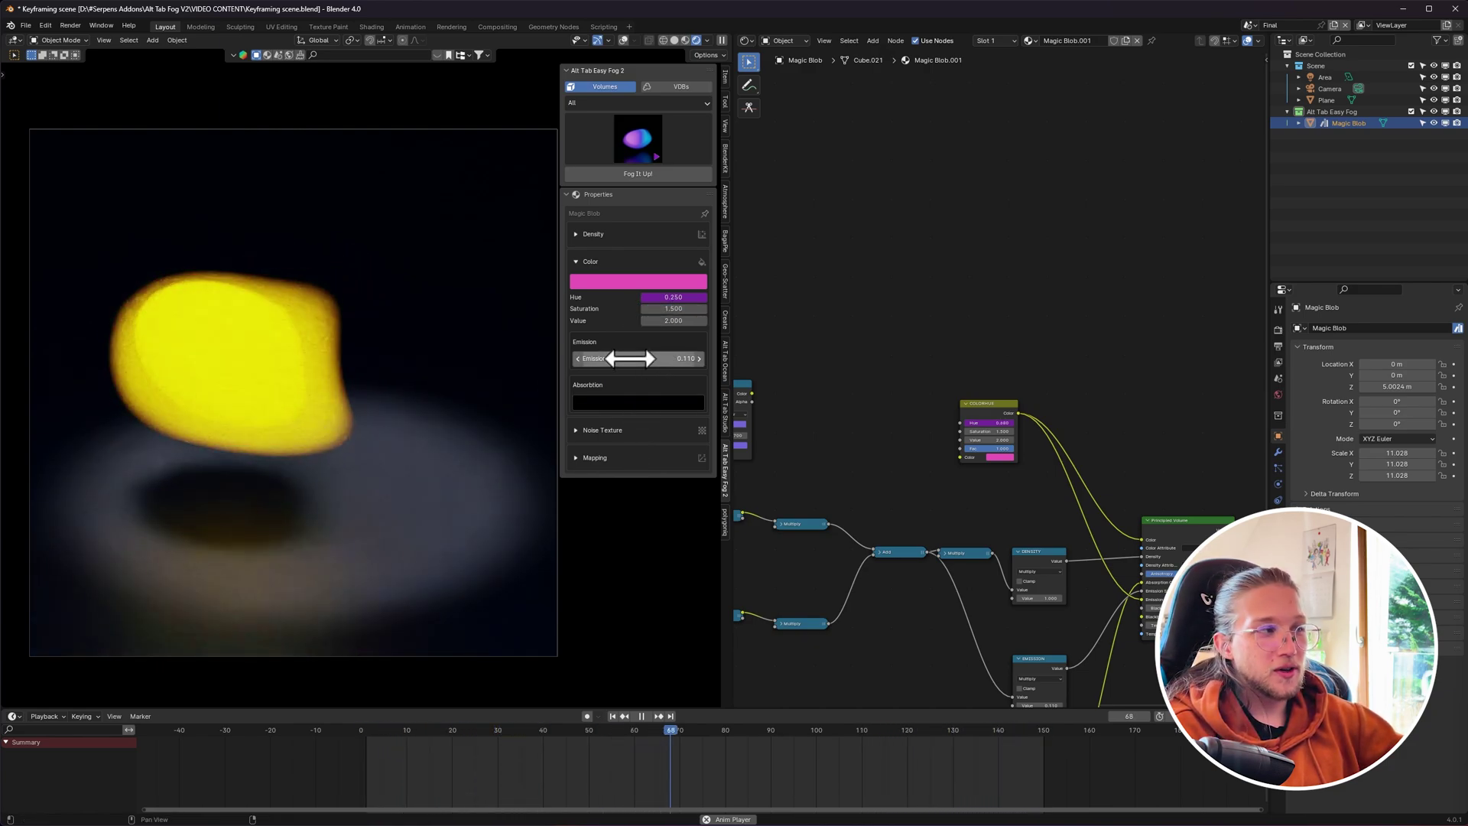
Set the blob's Noise Texture Detail to 15 and Roughness to 0.
click(622, 429)
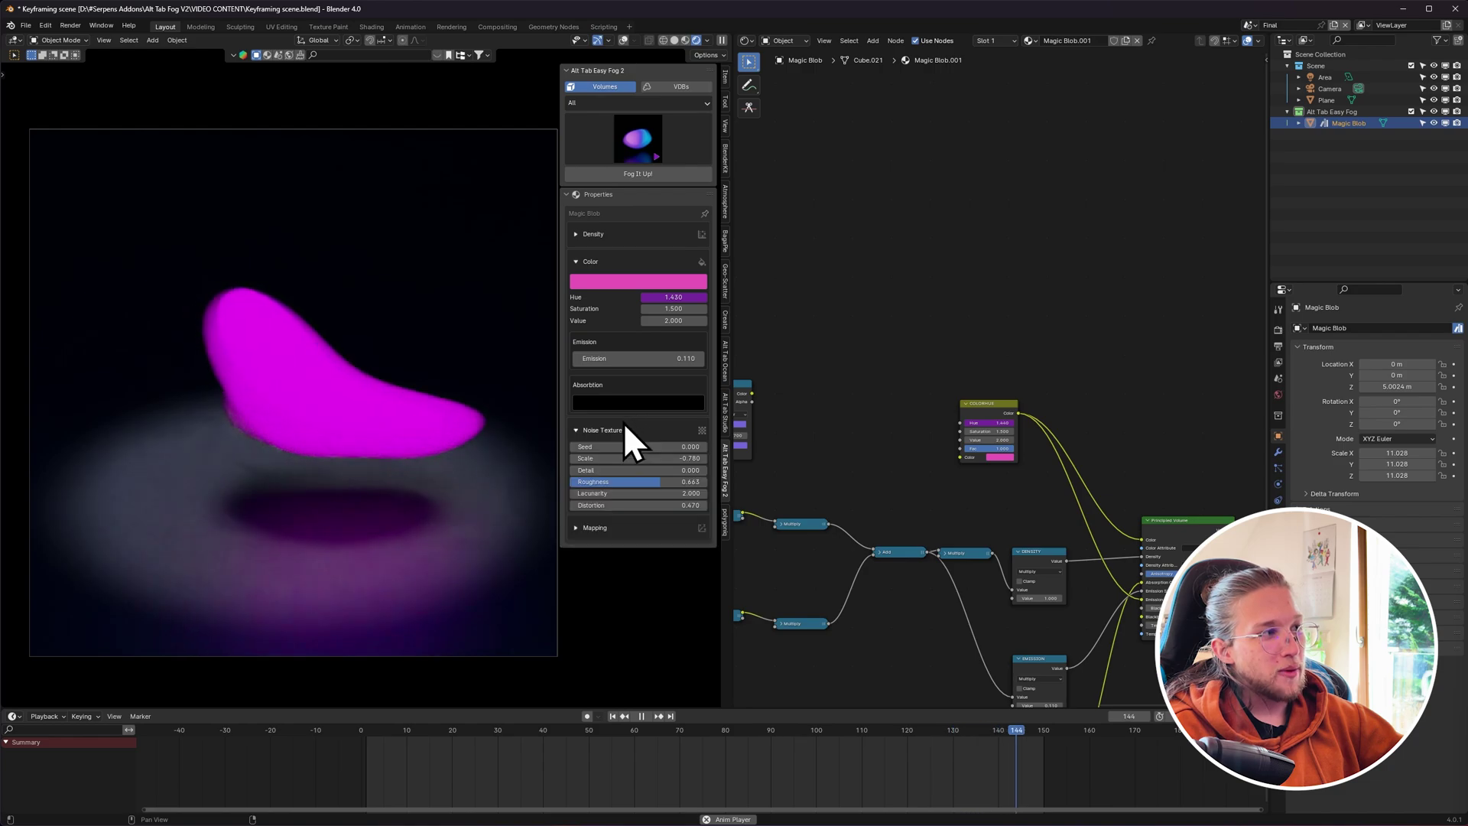
click(622, 264)
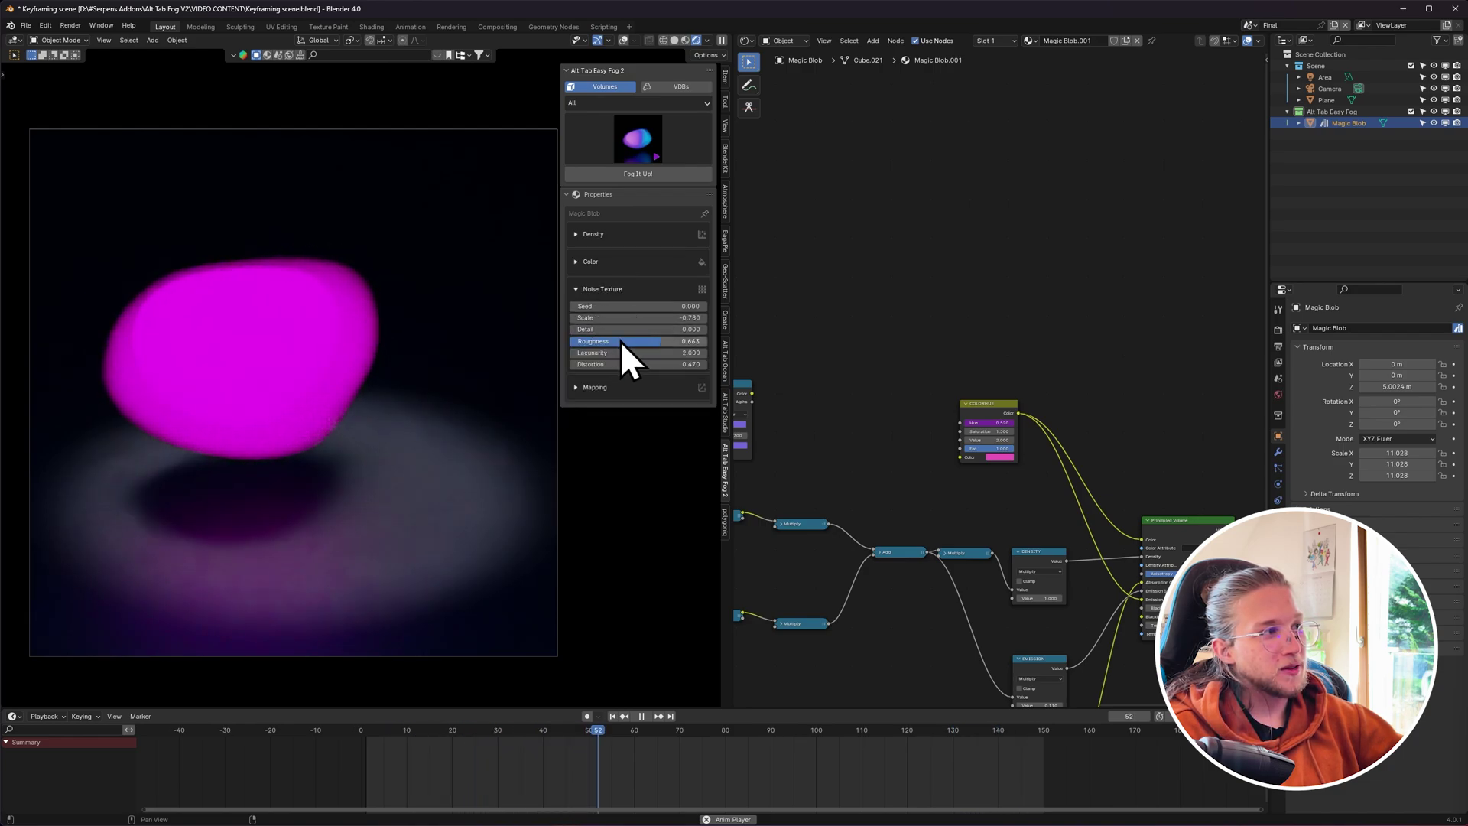
drag(621, 330, 569, 342)
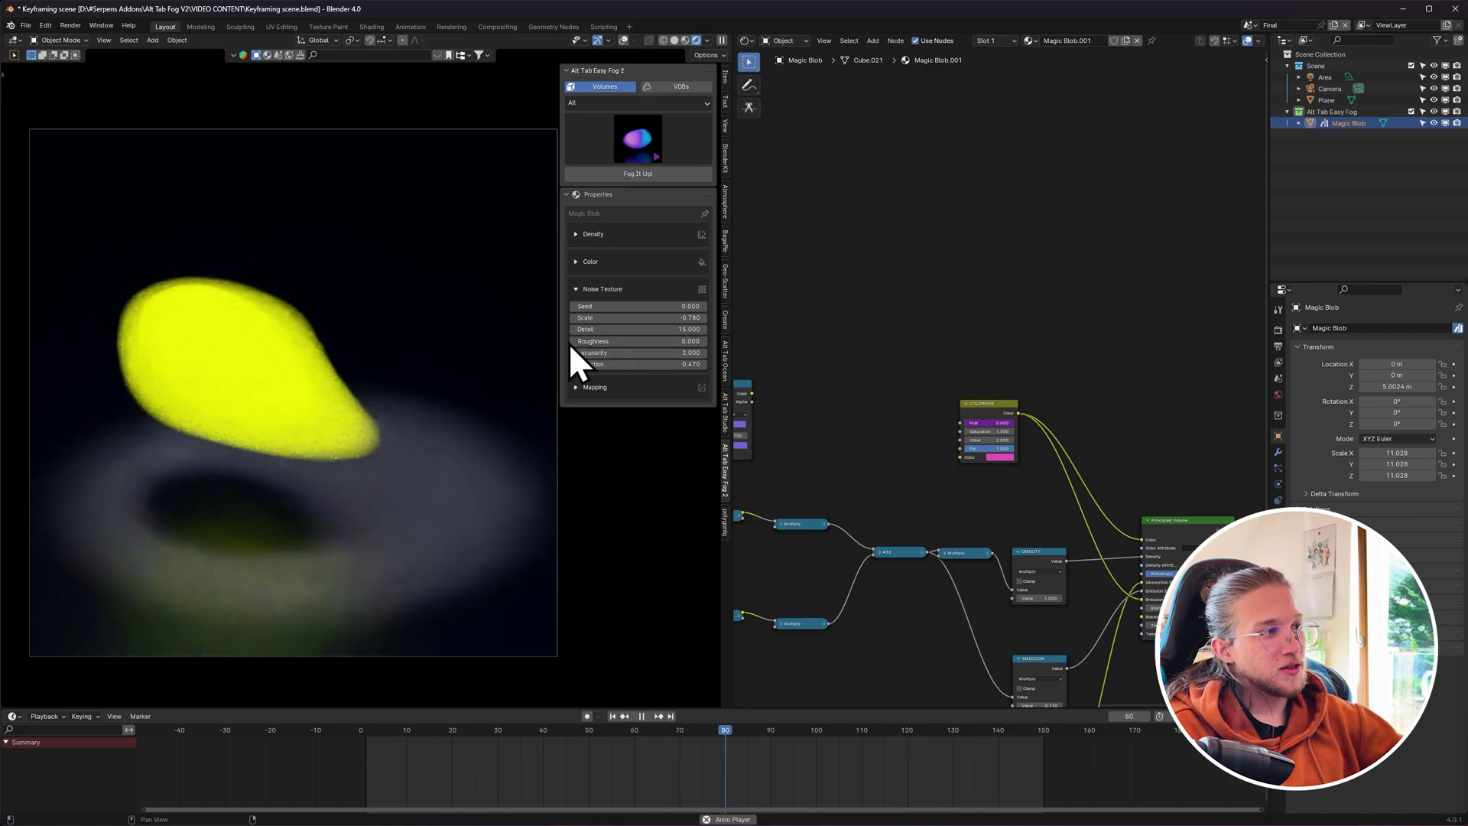
Drive the blob's Noise Texture Roughness with the expression #frame*(0.01).
click(592, 341)
text(#frame)
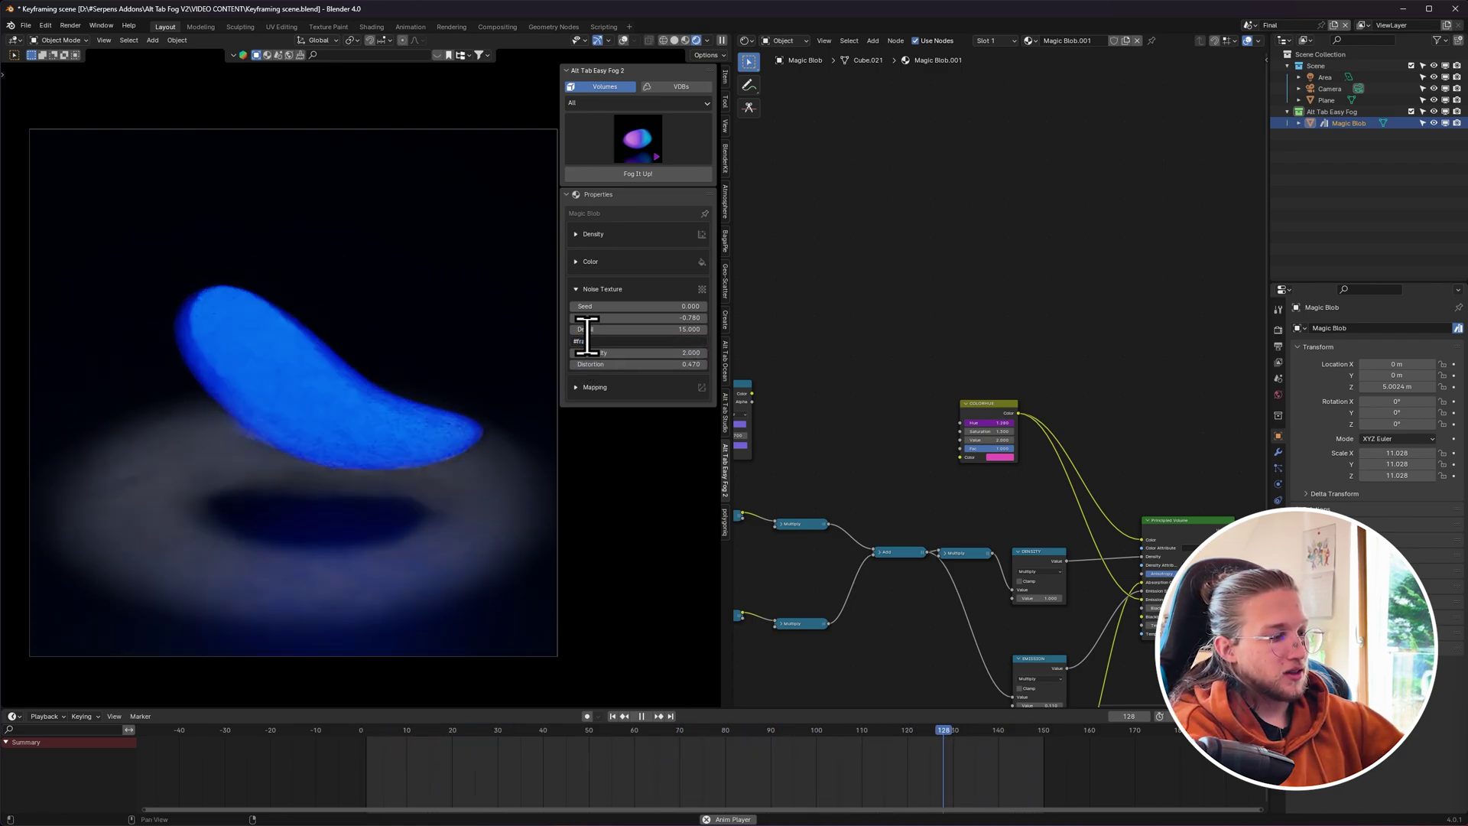
text(*(0.)
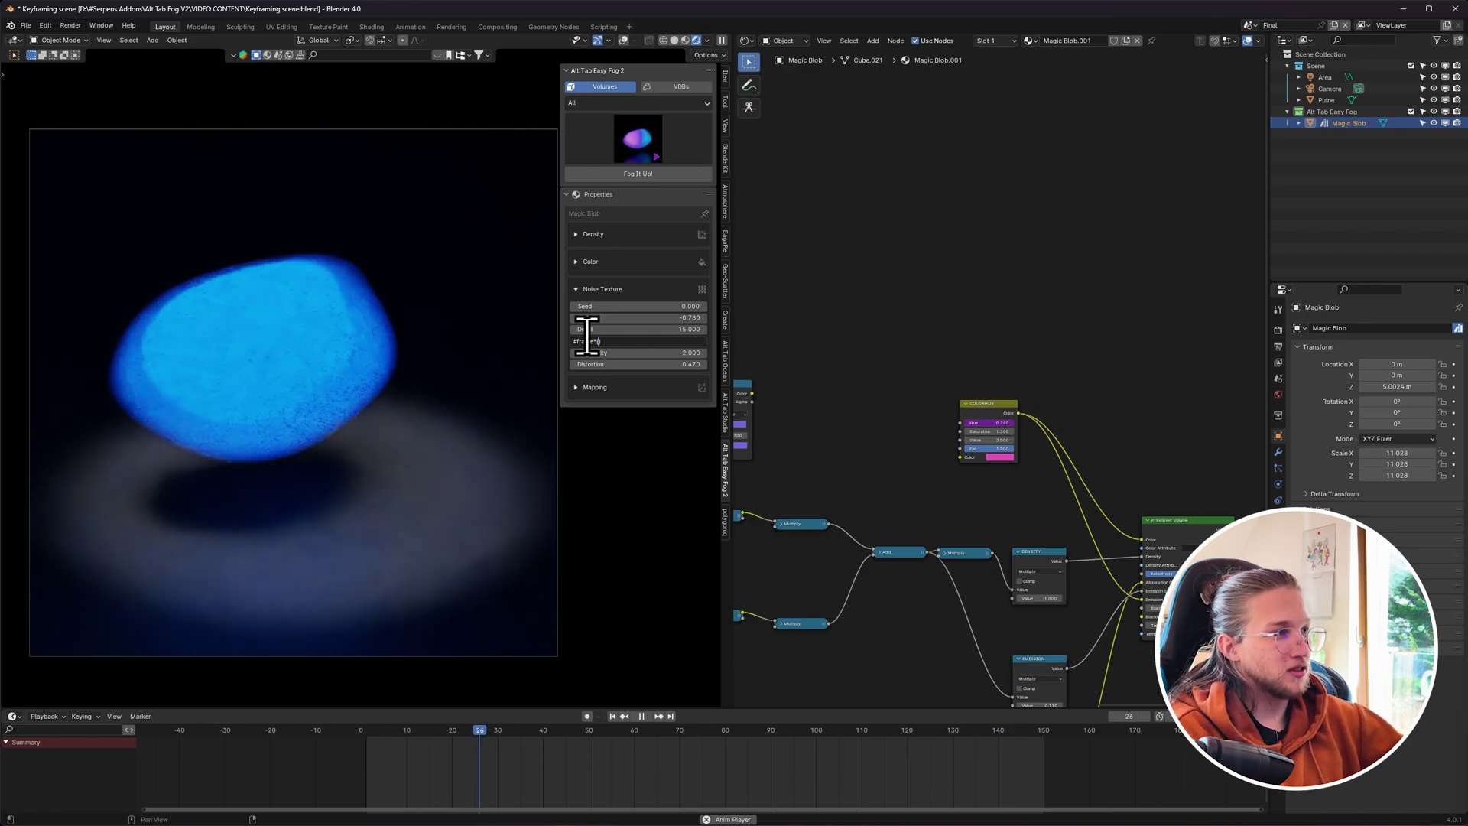
text(01))
key(Return)
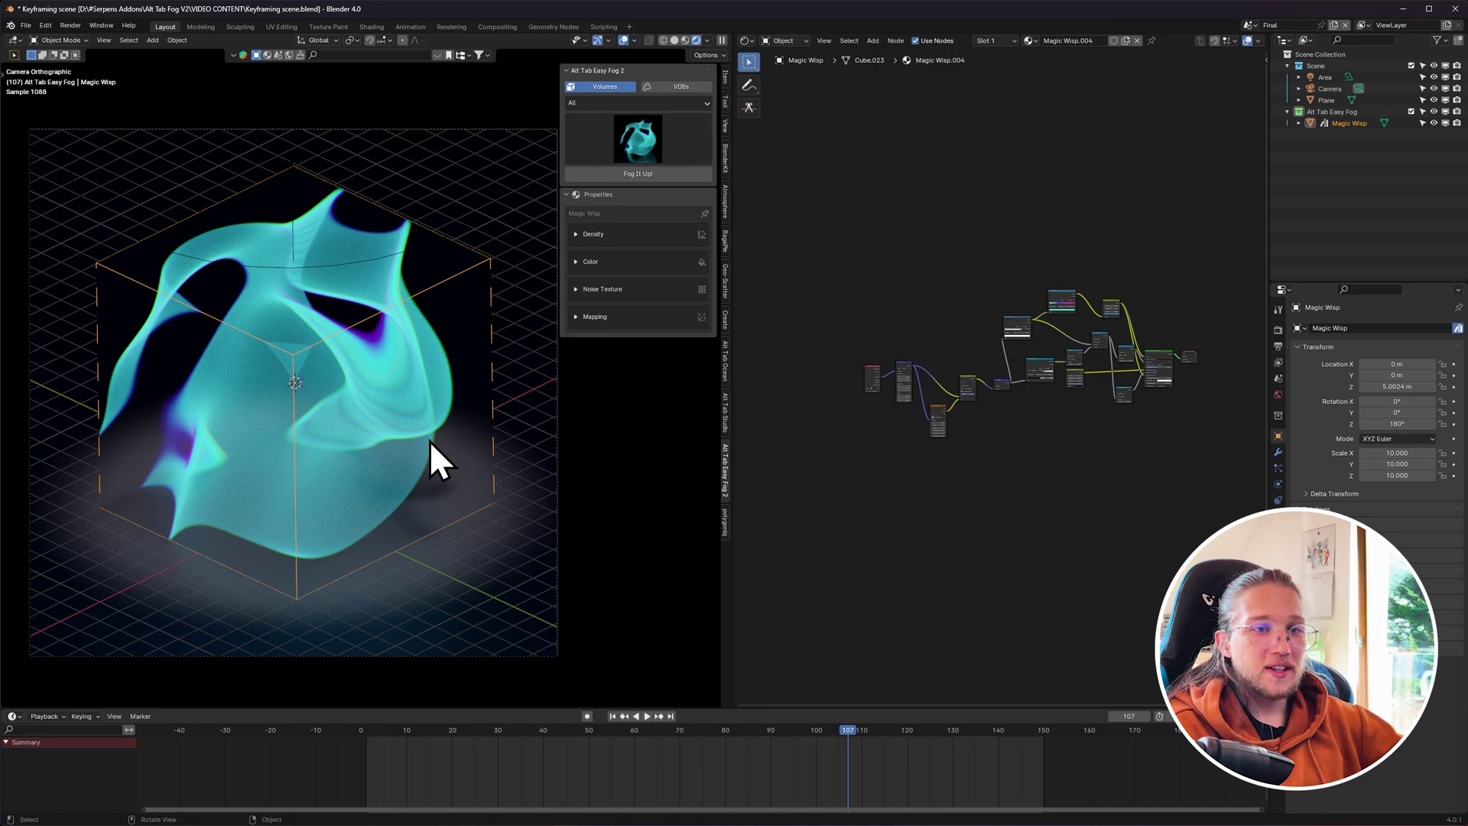
Set the Magic Wisp's Mapping Scale to 3 on all axes and try shifting its Mapping Location Z.
click(574, 150)
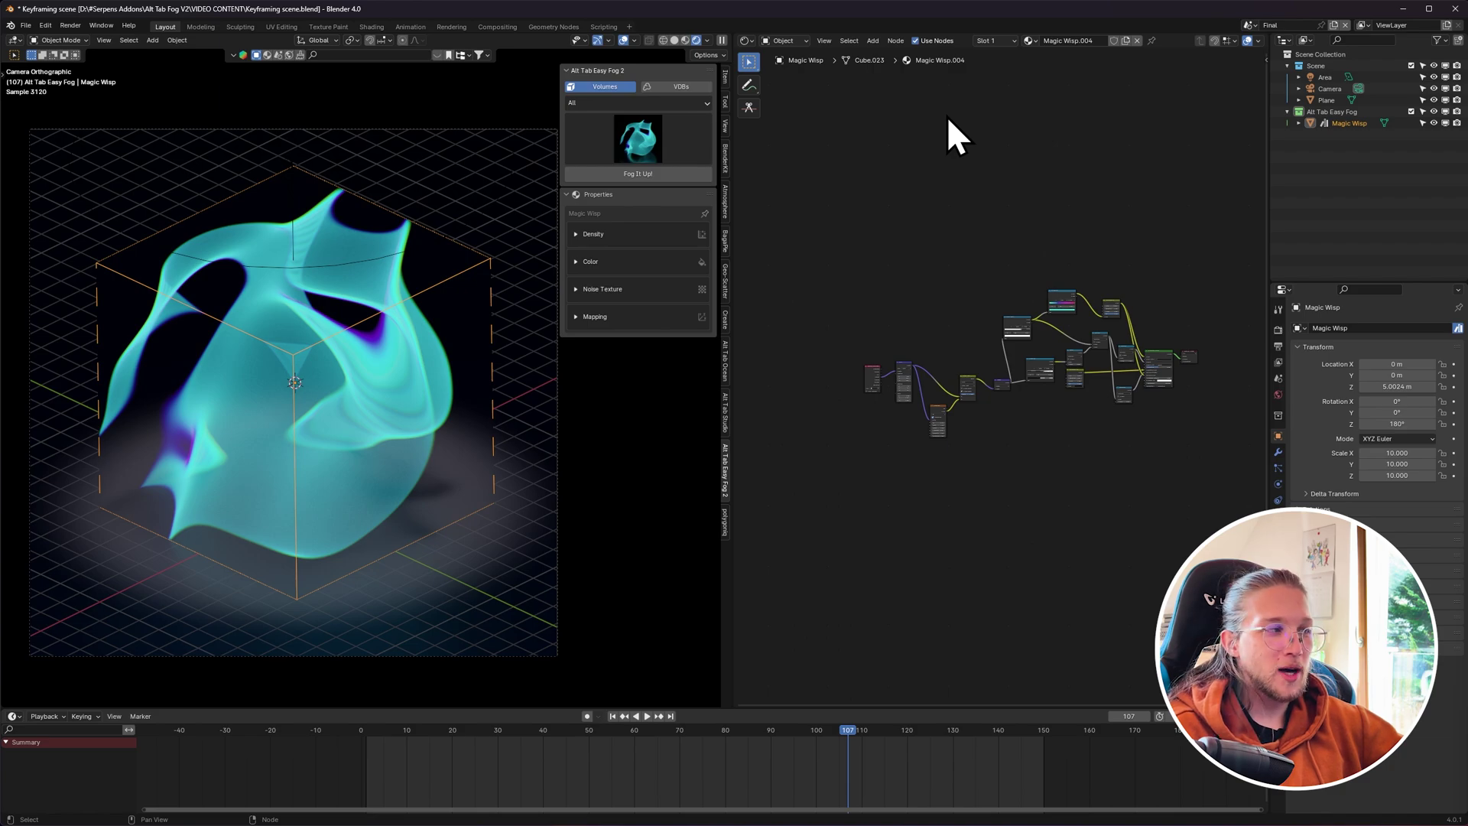
scroll(1055, 397, up, 2)
scroll(940, 451, down, 2)
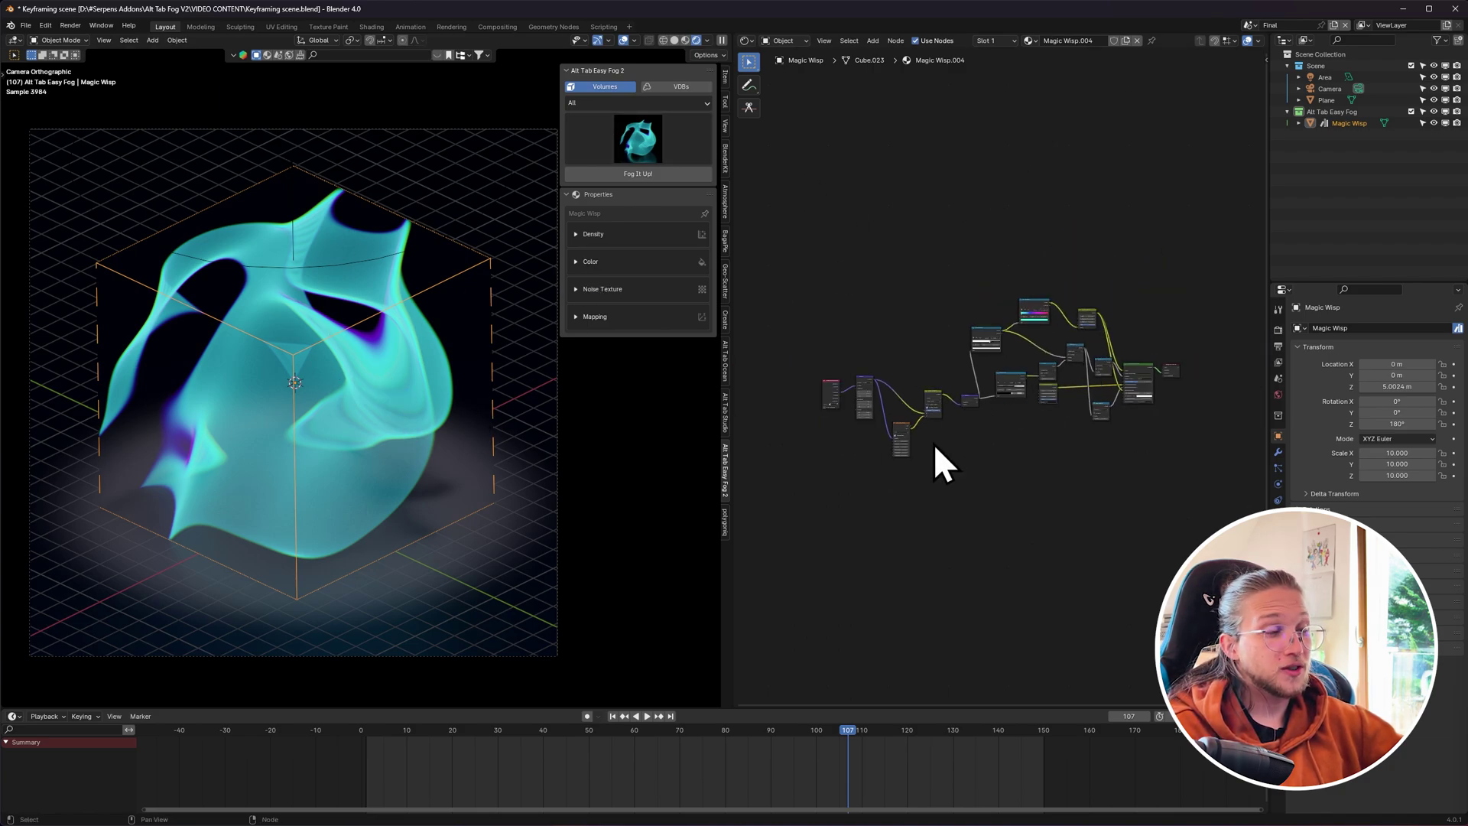
click(601, 318)
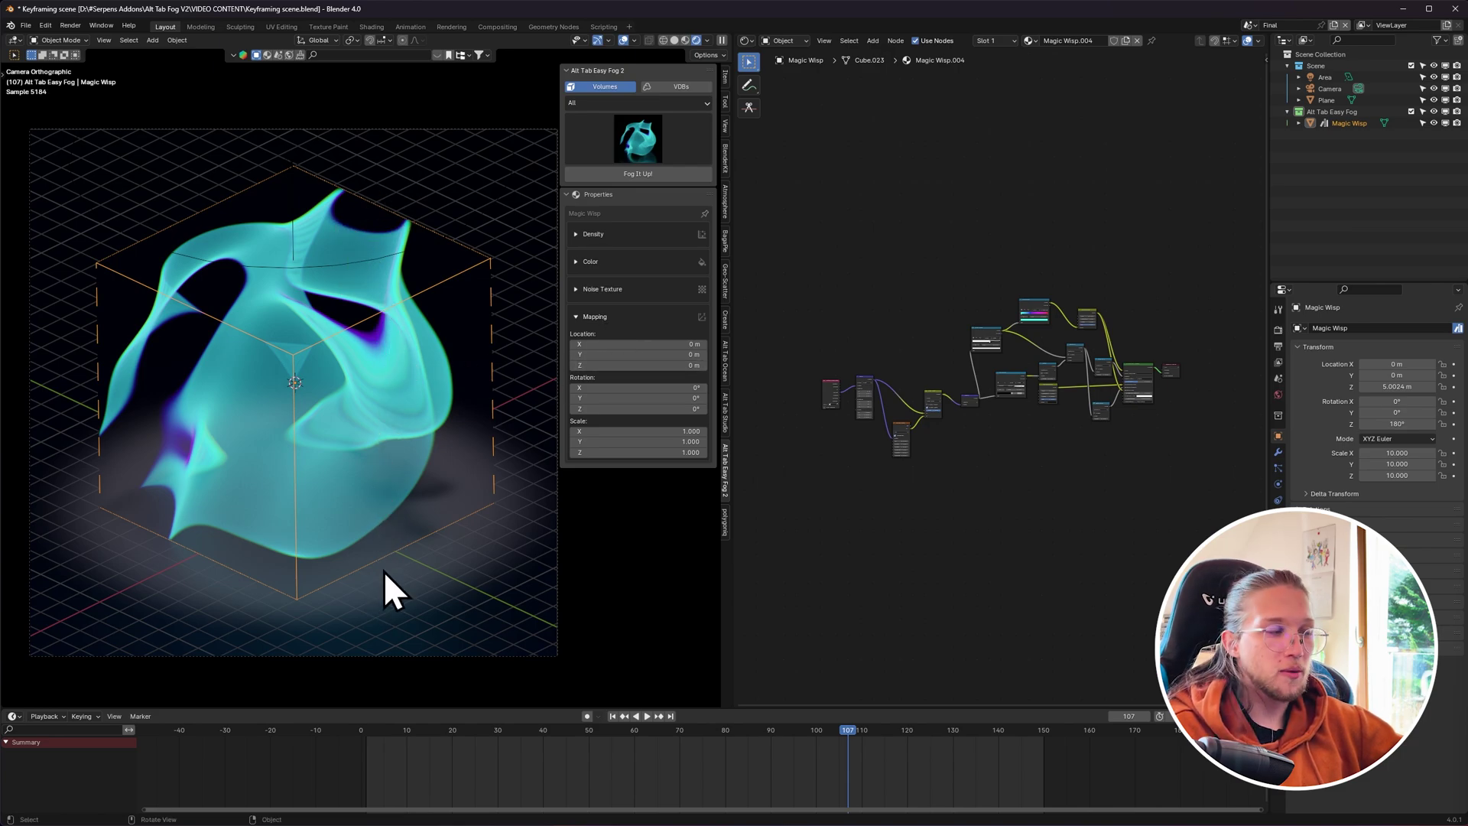
mouse_move(635, 365)
mouse_down()
mouse_move(711, 364)
mouse_move(645, 365)
mouse_up()
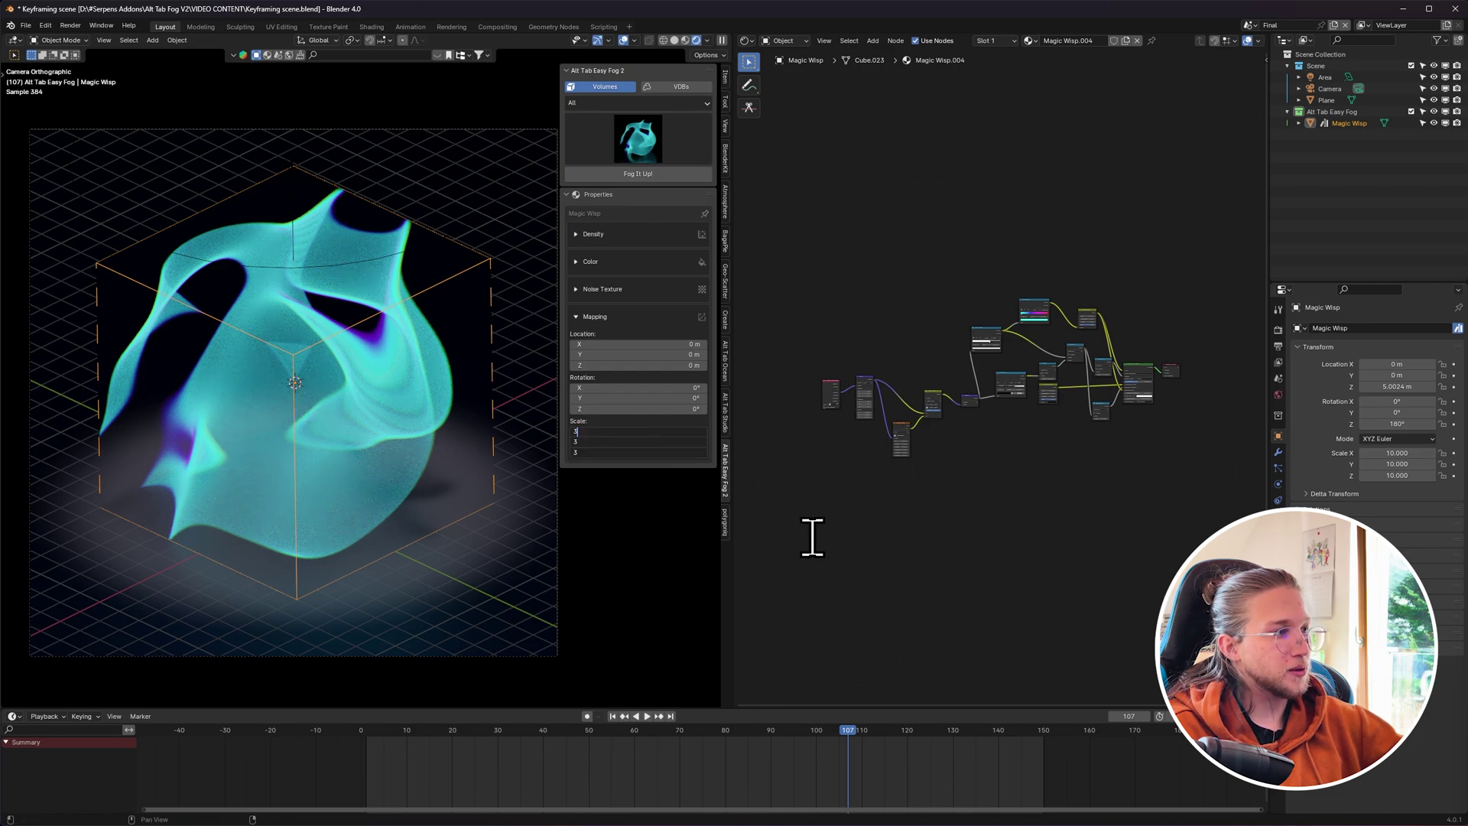
key(Return)
mouse_move(597, 365)
mouse_down()
mouse_move(683, 365)
mouse_move(511, 365)
mouse_move(608, 367)
mouse_up()
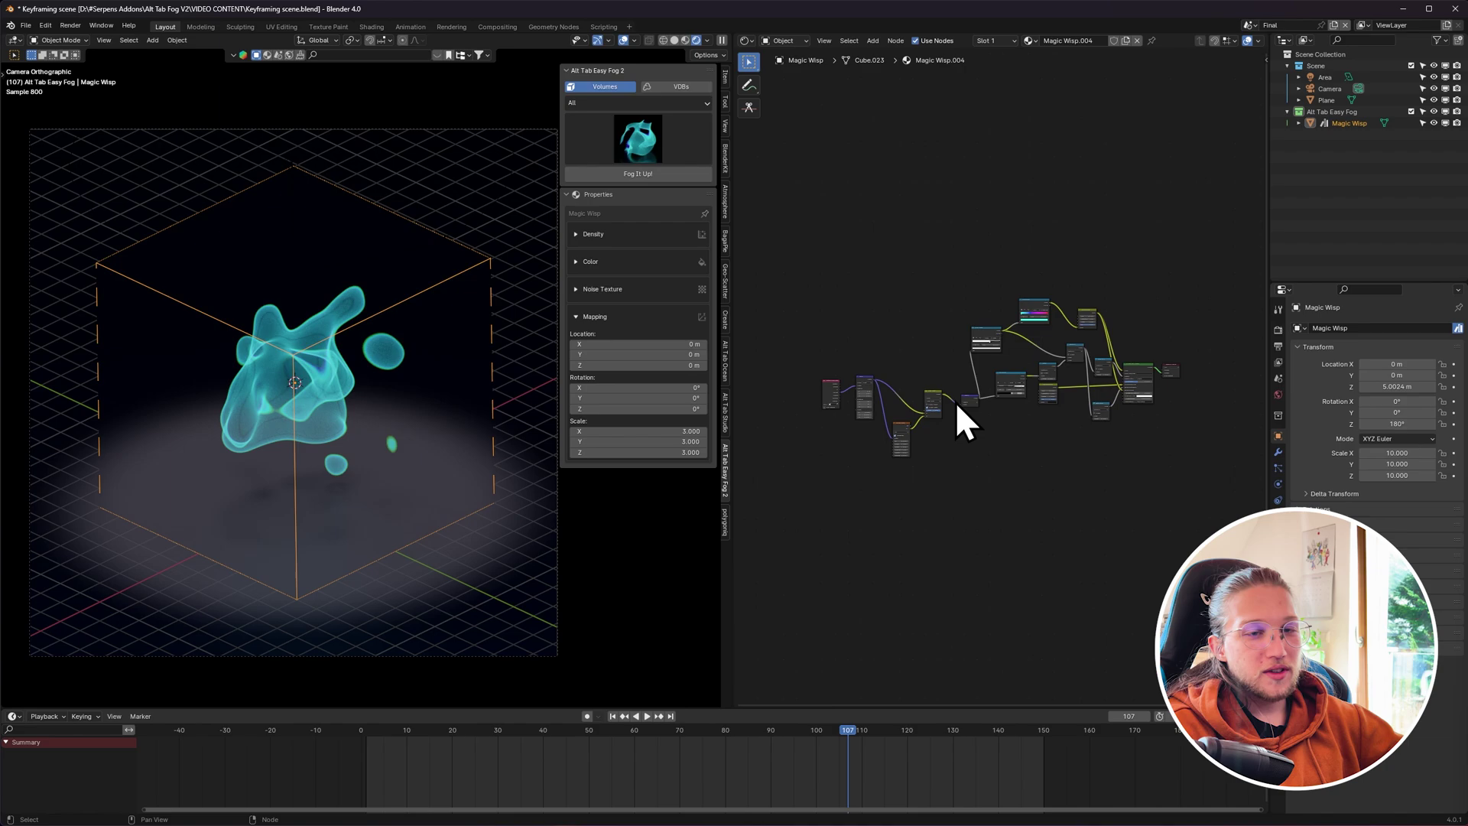
Move the Texture Coordinate and MAP nodes away from the noise texture node to make room between them.
scroll(849, 406, up, 8)
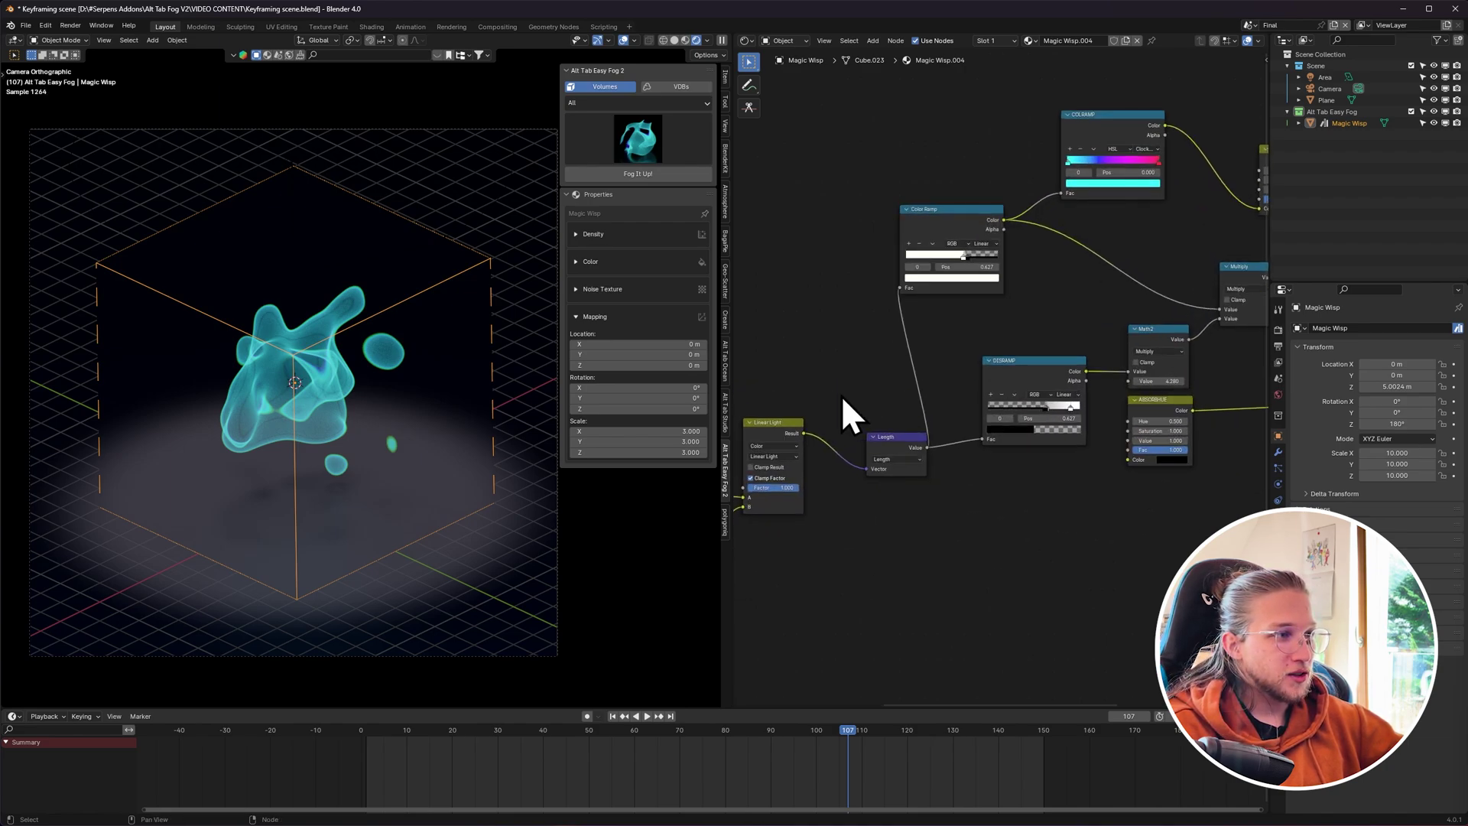
middle_drag(1162, 439, 1195, 358)
middle_drag(1037, 410, 1162, 389)
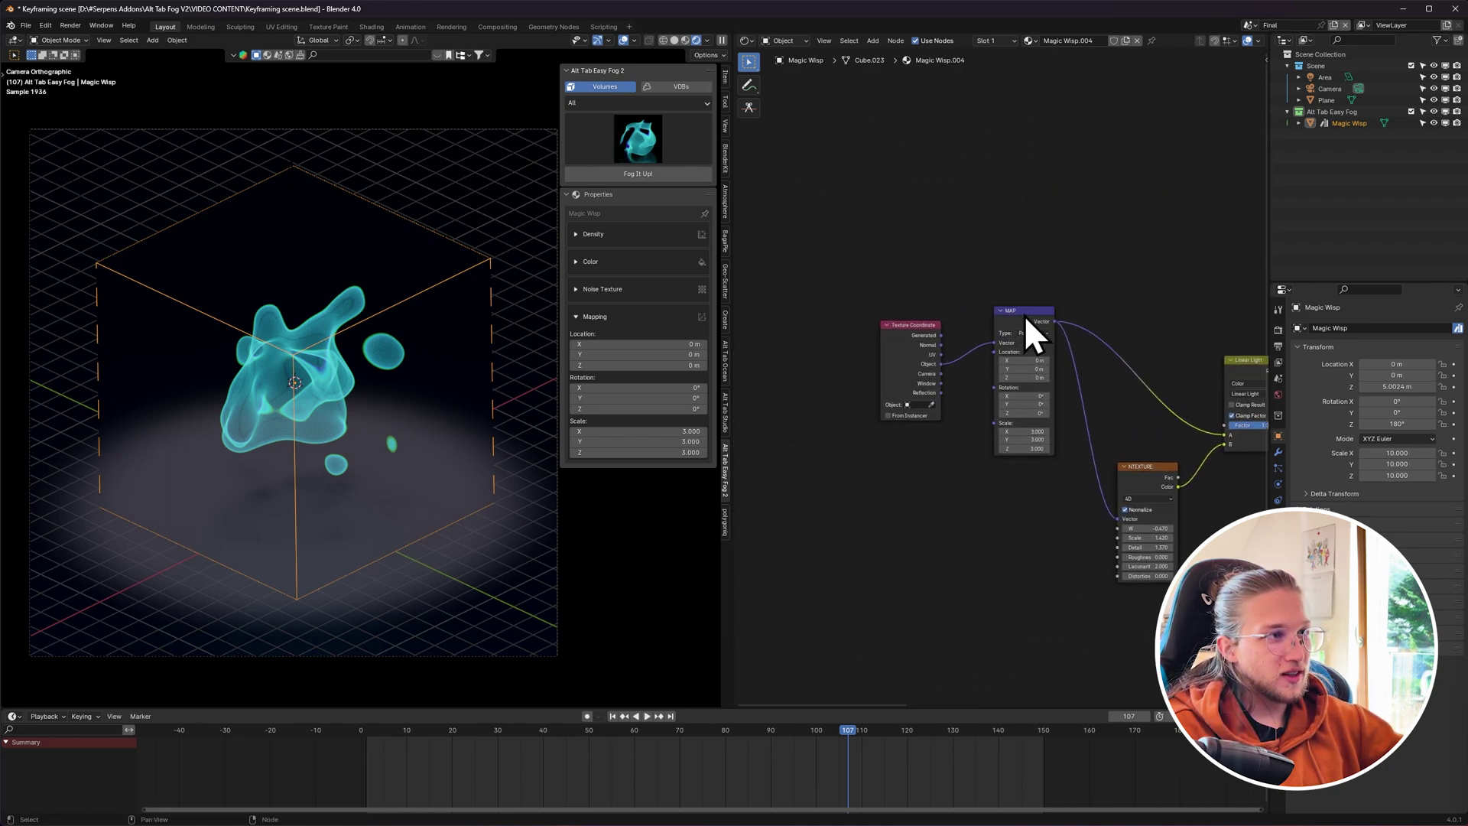
drag(1026, 317, 1010, 331)
mouse_move(1143, 467)
mouse_down()
mouse_move(1140, 455)
mouse_move(1142, 468)
mouse_up()
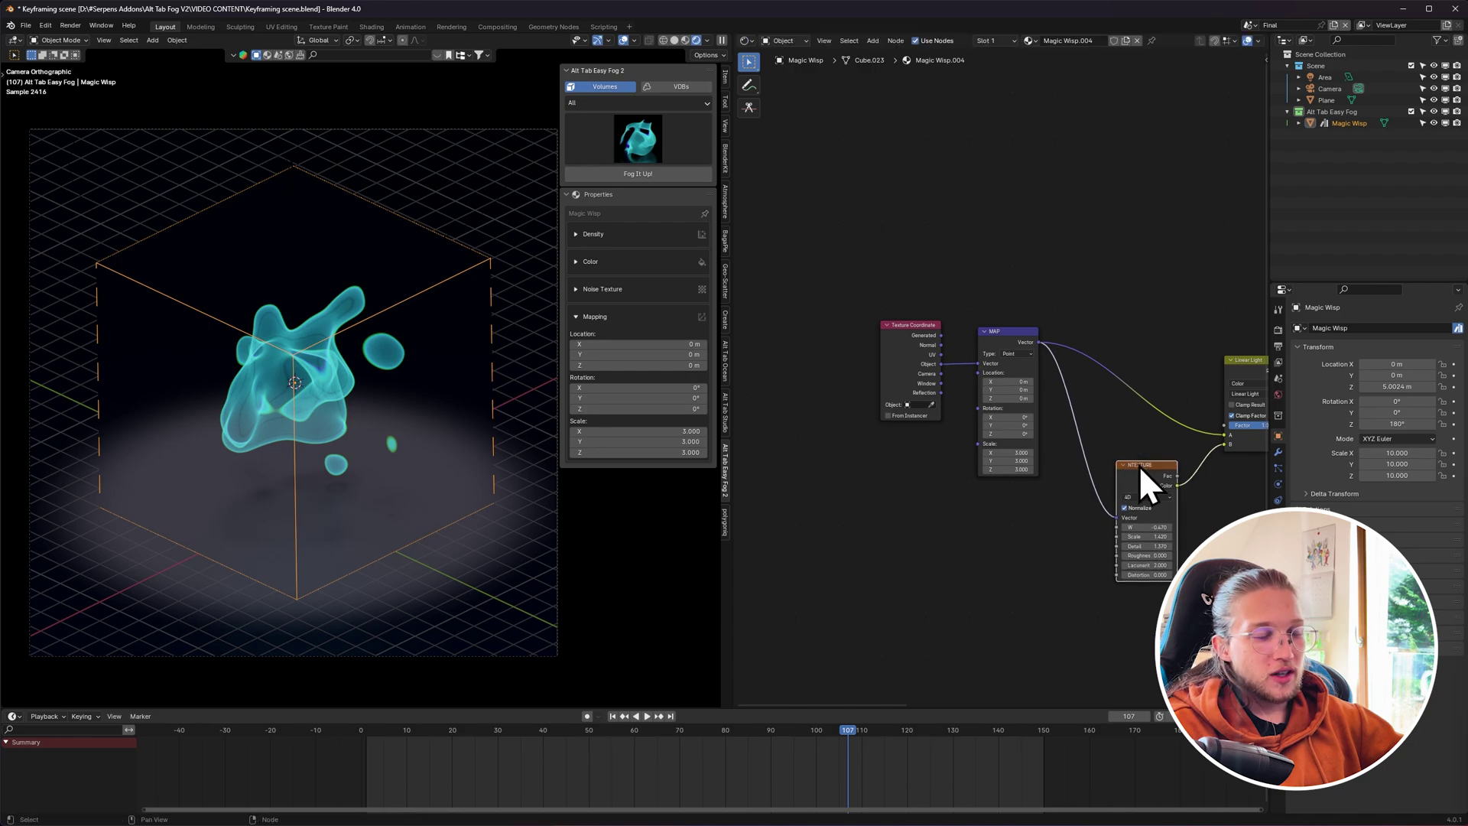
drag(913, 296, 918, 423)
click(921, 424)
right_click(919, 422)
click(1131, 474)
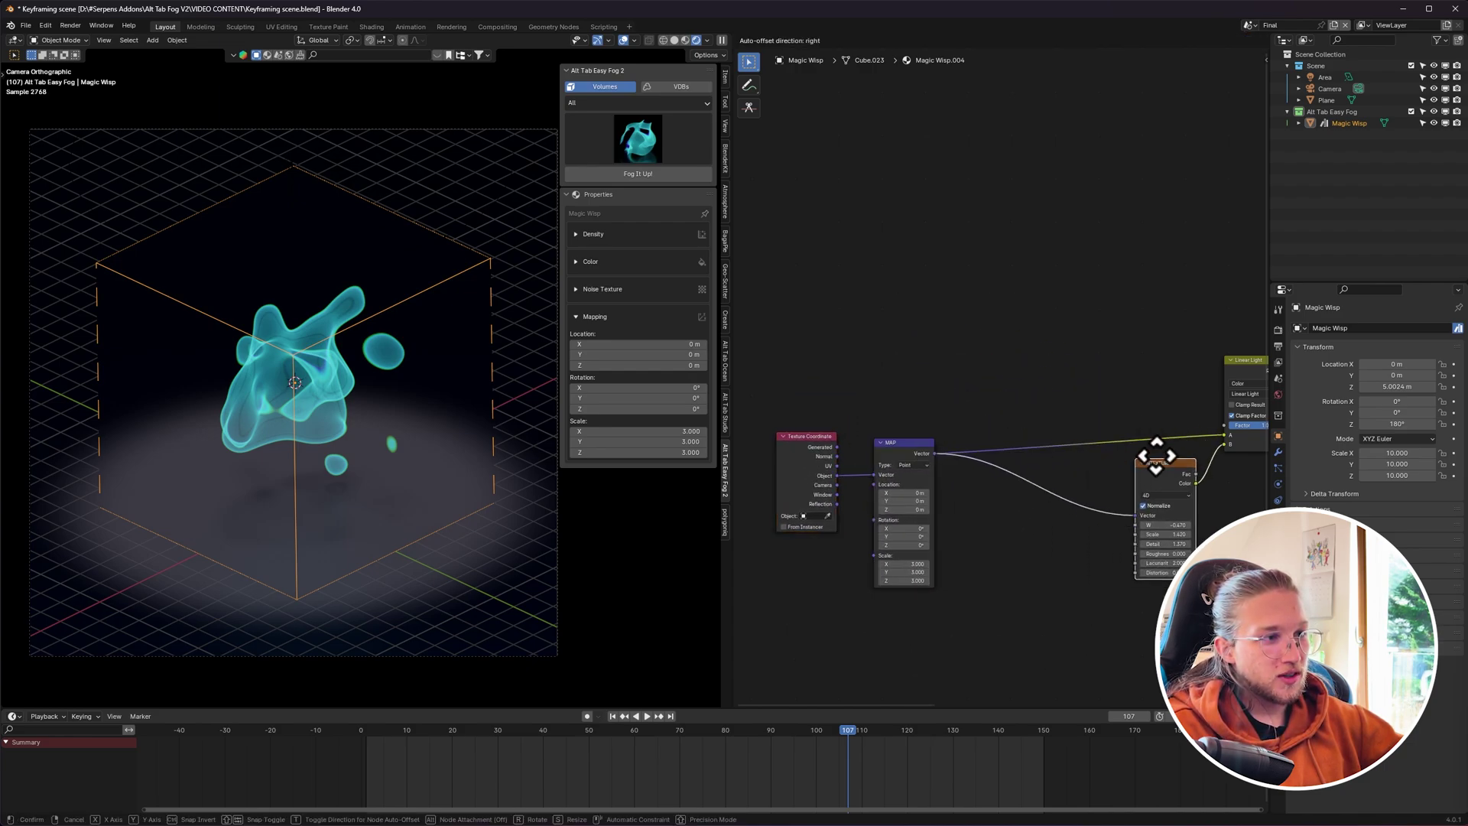
Insert a new Mapping node on the link between the Magic Wisp's MAP and noise texture nodes.
scroll(1034, 572, up, 3)
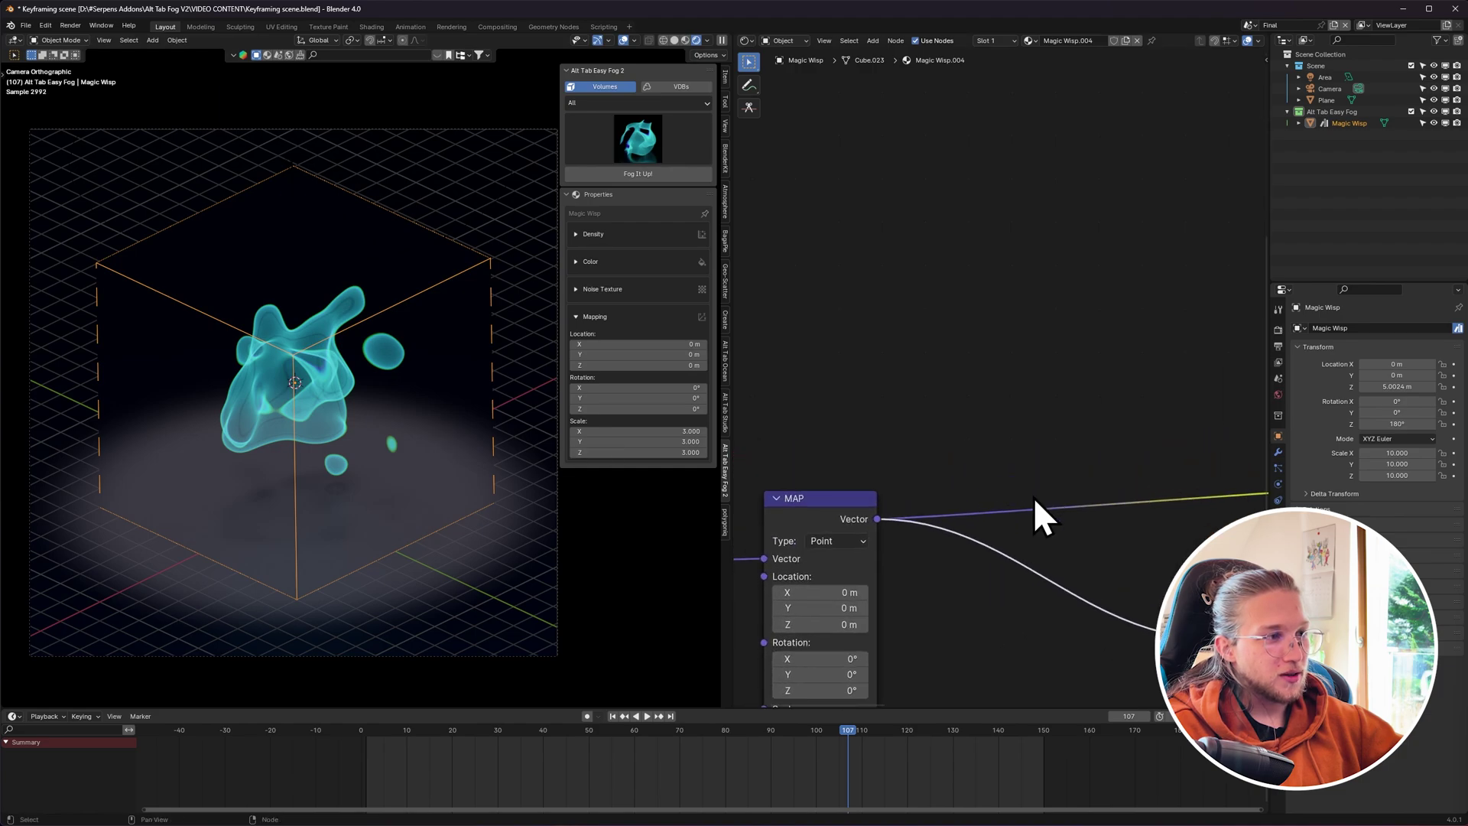
middle_drag(1037, 514, 1009, 329)
scroll(1009, 328, down, 2)
key(shift+a)
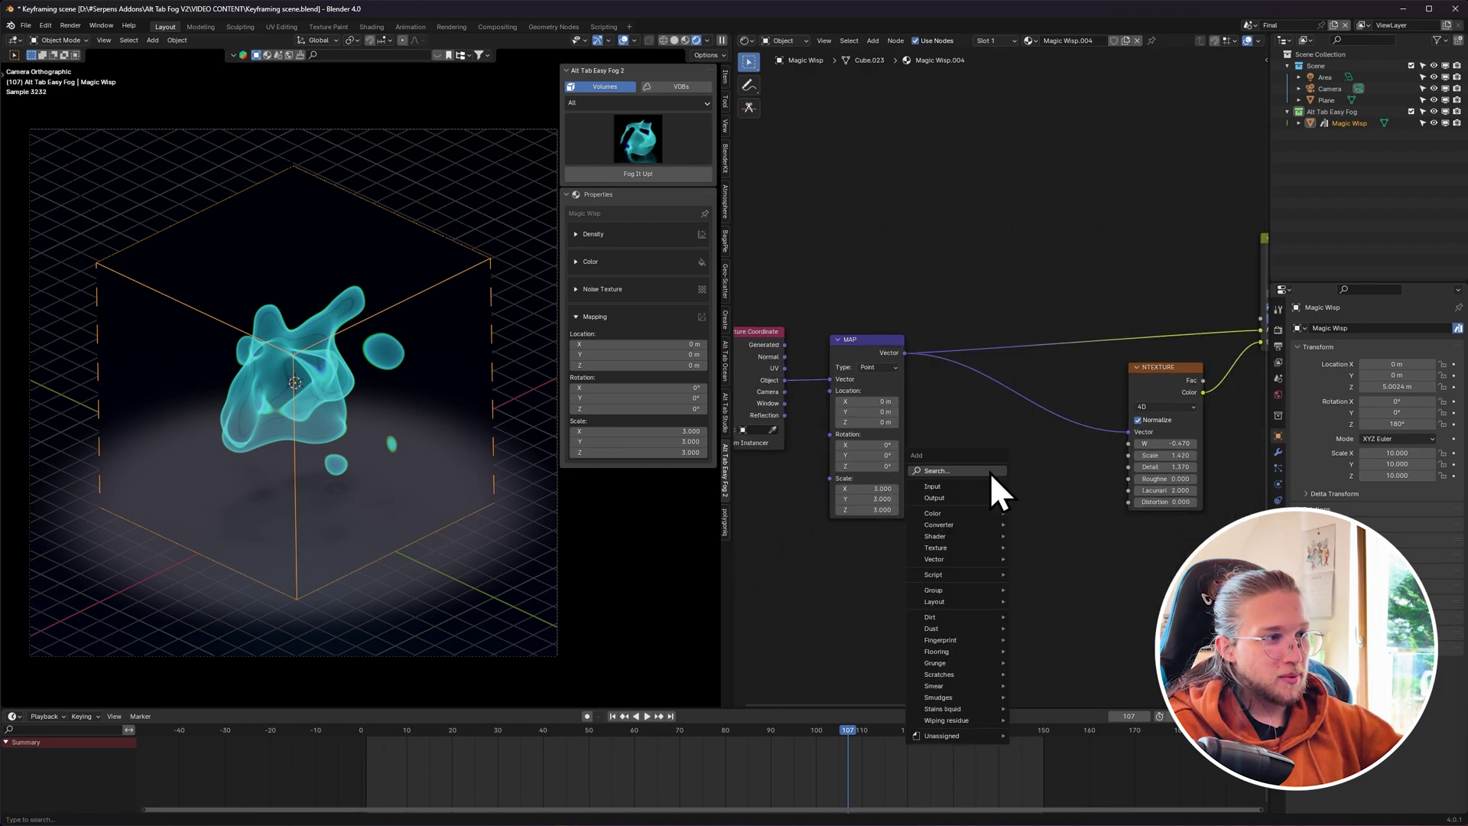
text(mapping)
key(Return)
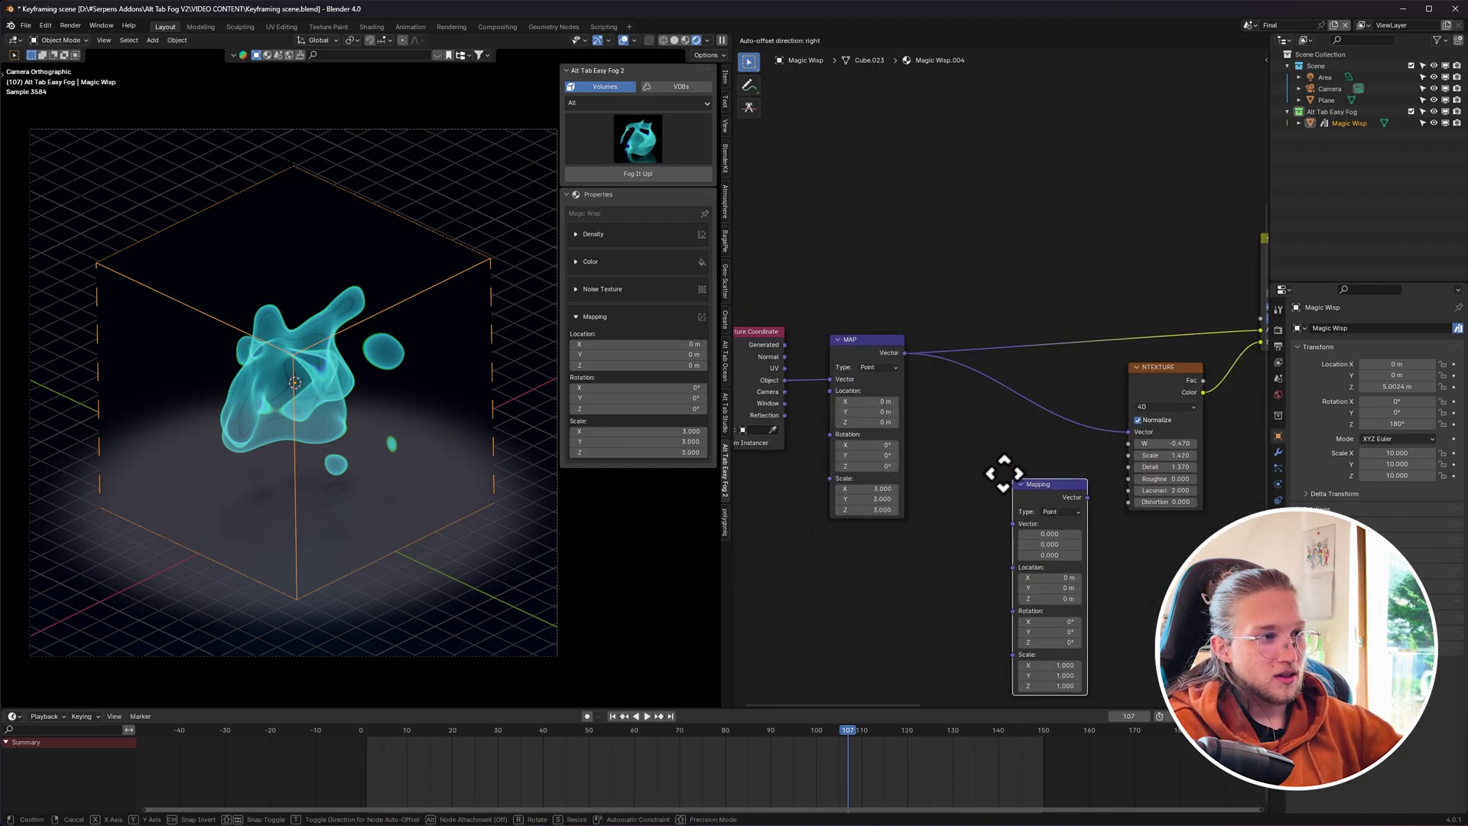
click(1013, 383)
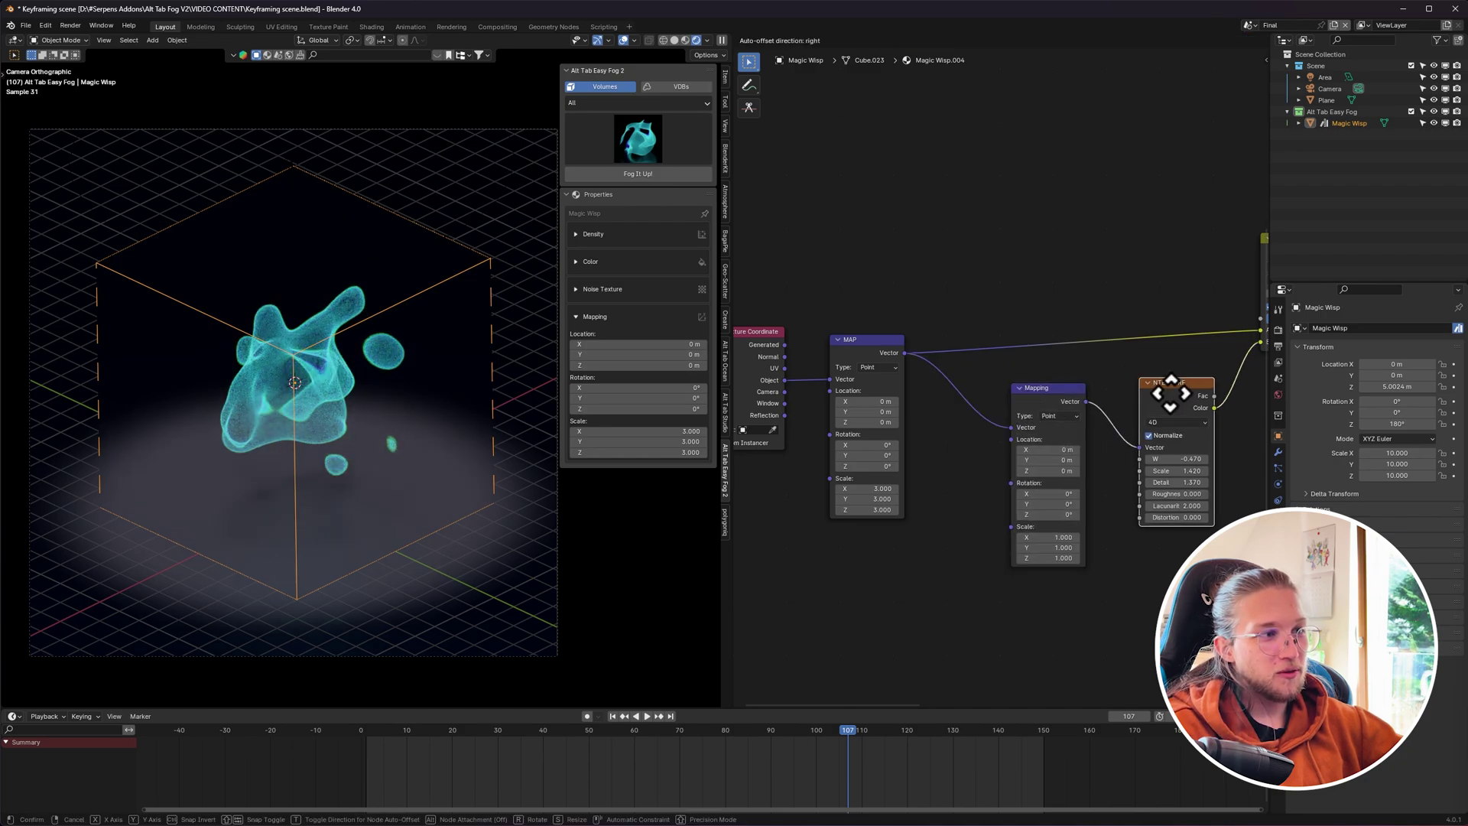
Drive the new Mapping node's Location Z with the expression #frame*(0.01) and play the animation.
middle_drag(1139, 568, 1040, 564)
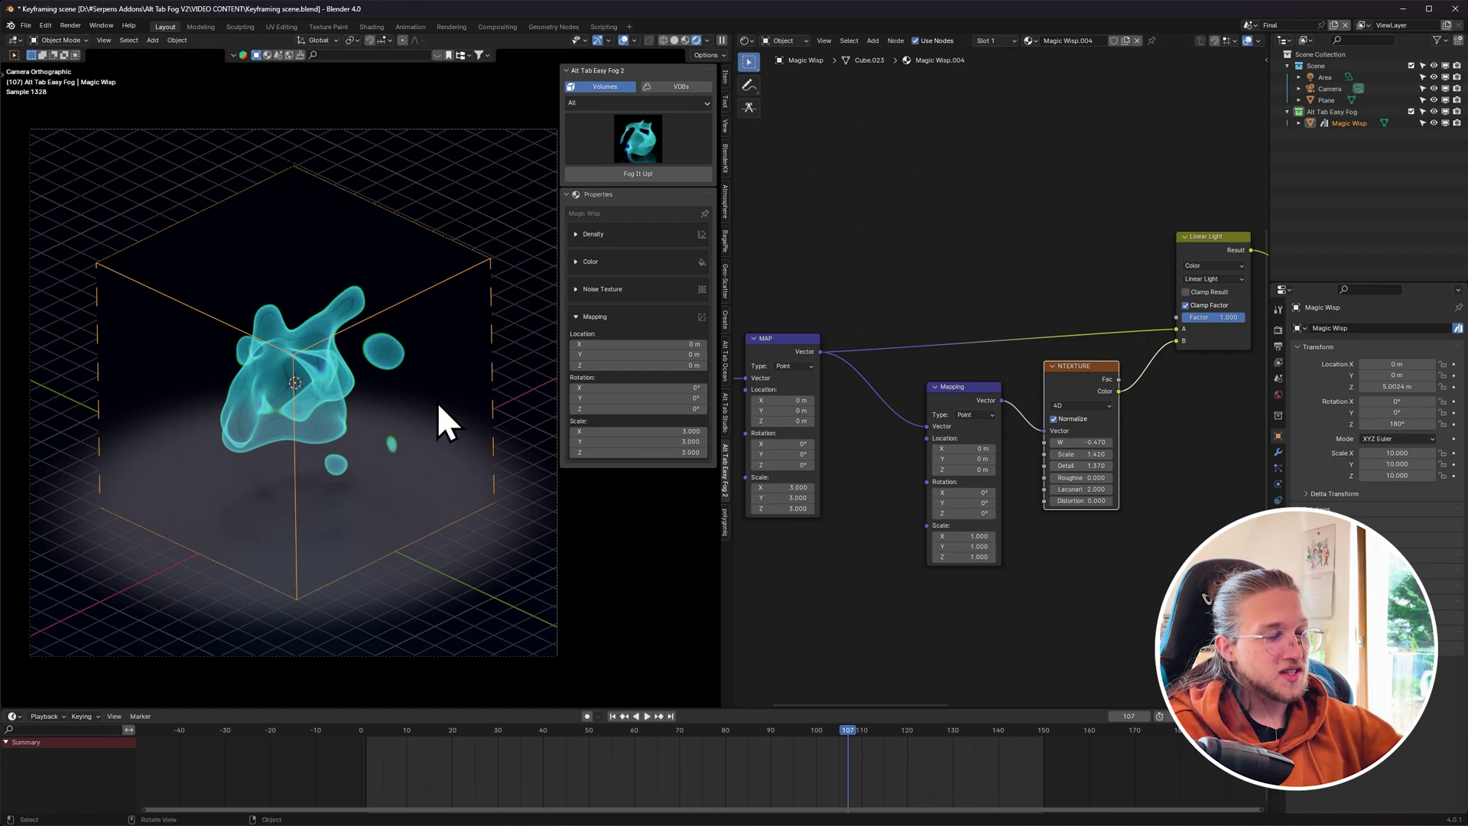
middle_drag(807, 372, 952, 393)
drag(916, 356, 970, 304)
right_click(970, 305)
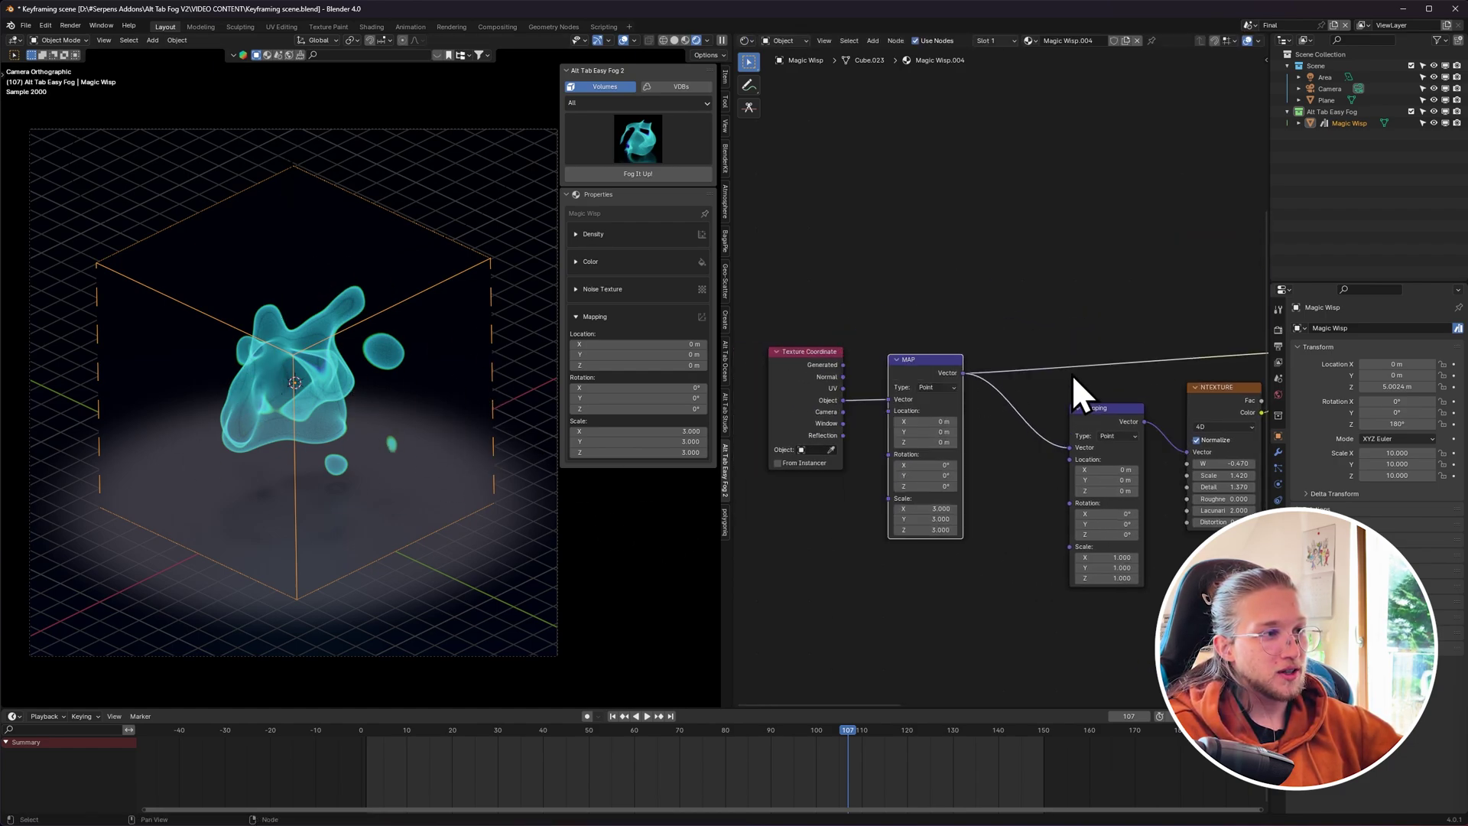
middle_drag(1071, 373, 1034, 357)
click(1021, 474)
drag(1066, 475, 1174, 475)
click(1070, 474)
text(#frame*(0.01))
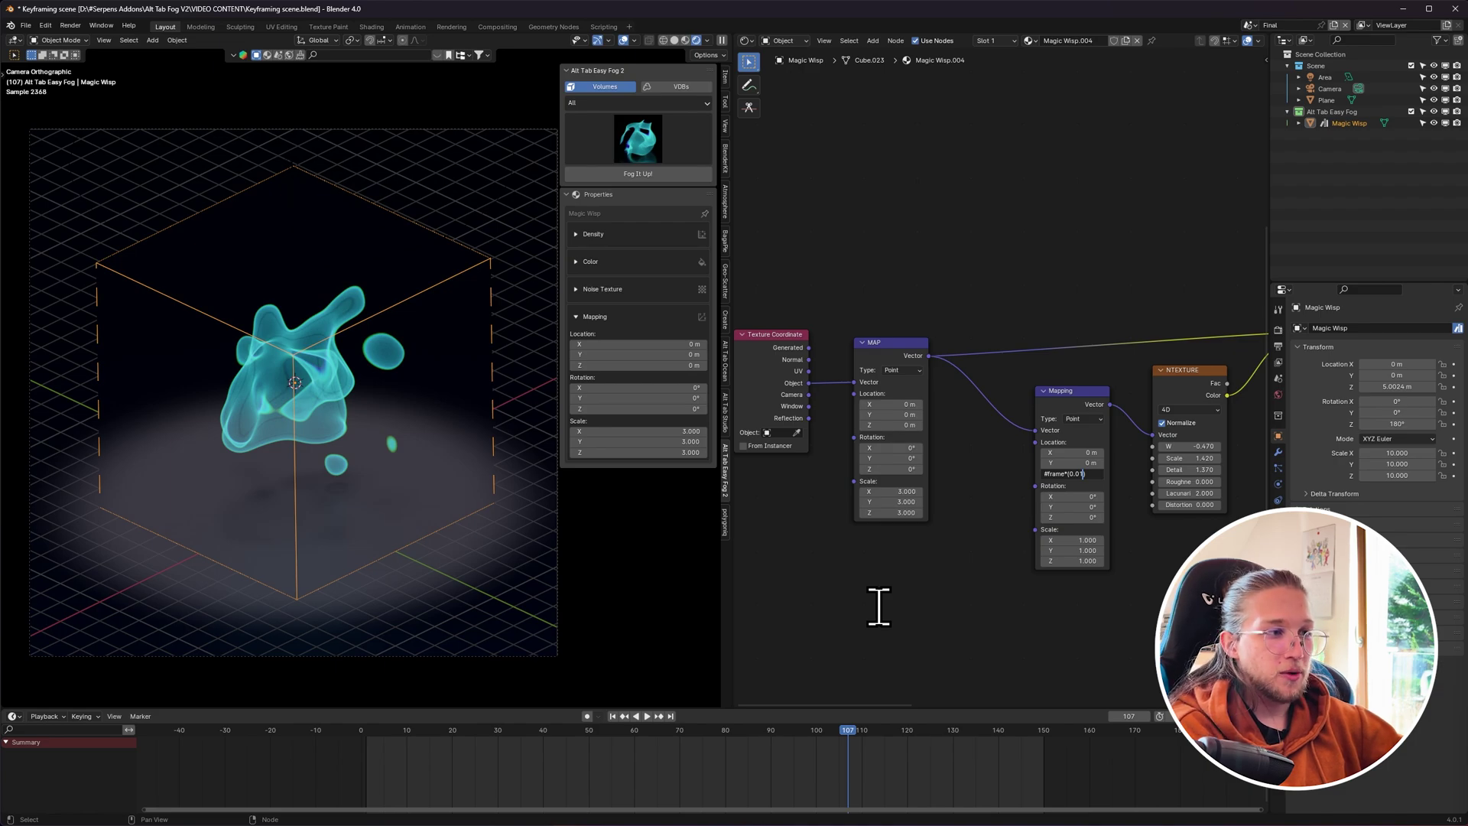
key(Return)
key(space)
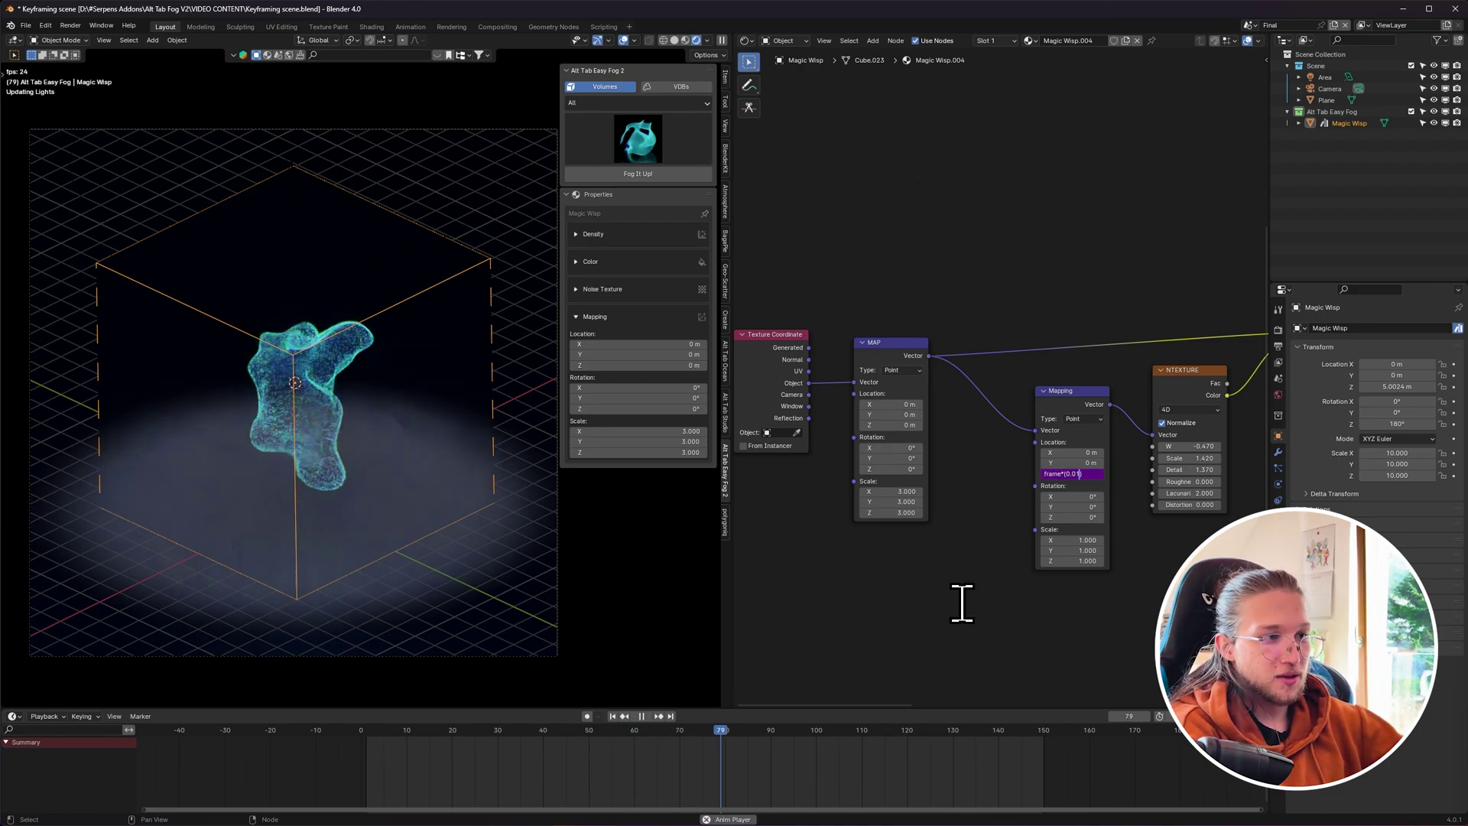
Change the Mapping node's Location Z expression to #frame*(0.05) and hide the viewport overlays.
text(5)
key(Return)
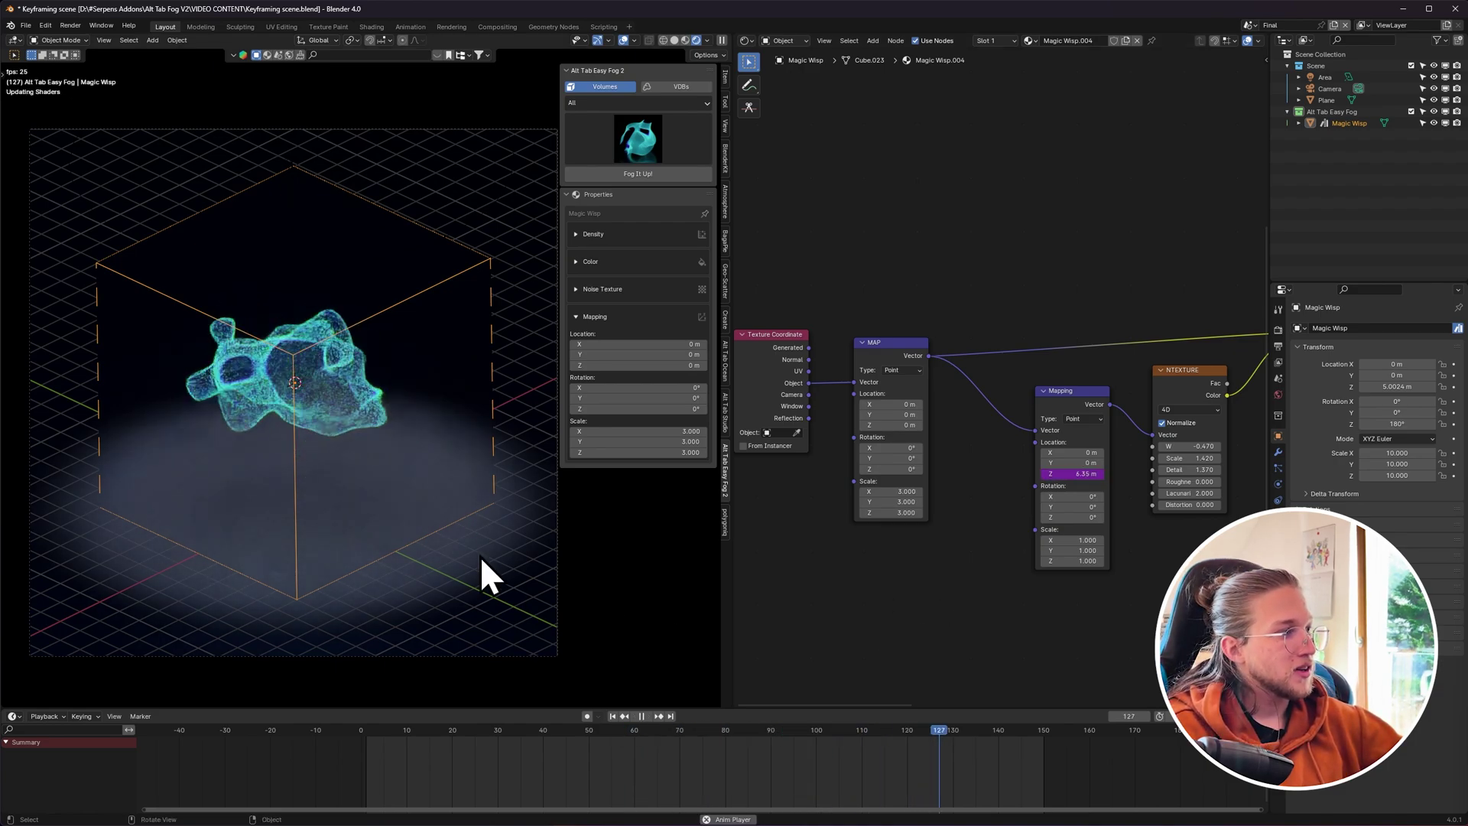
key(shift+alt+z)
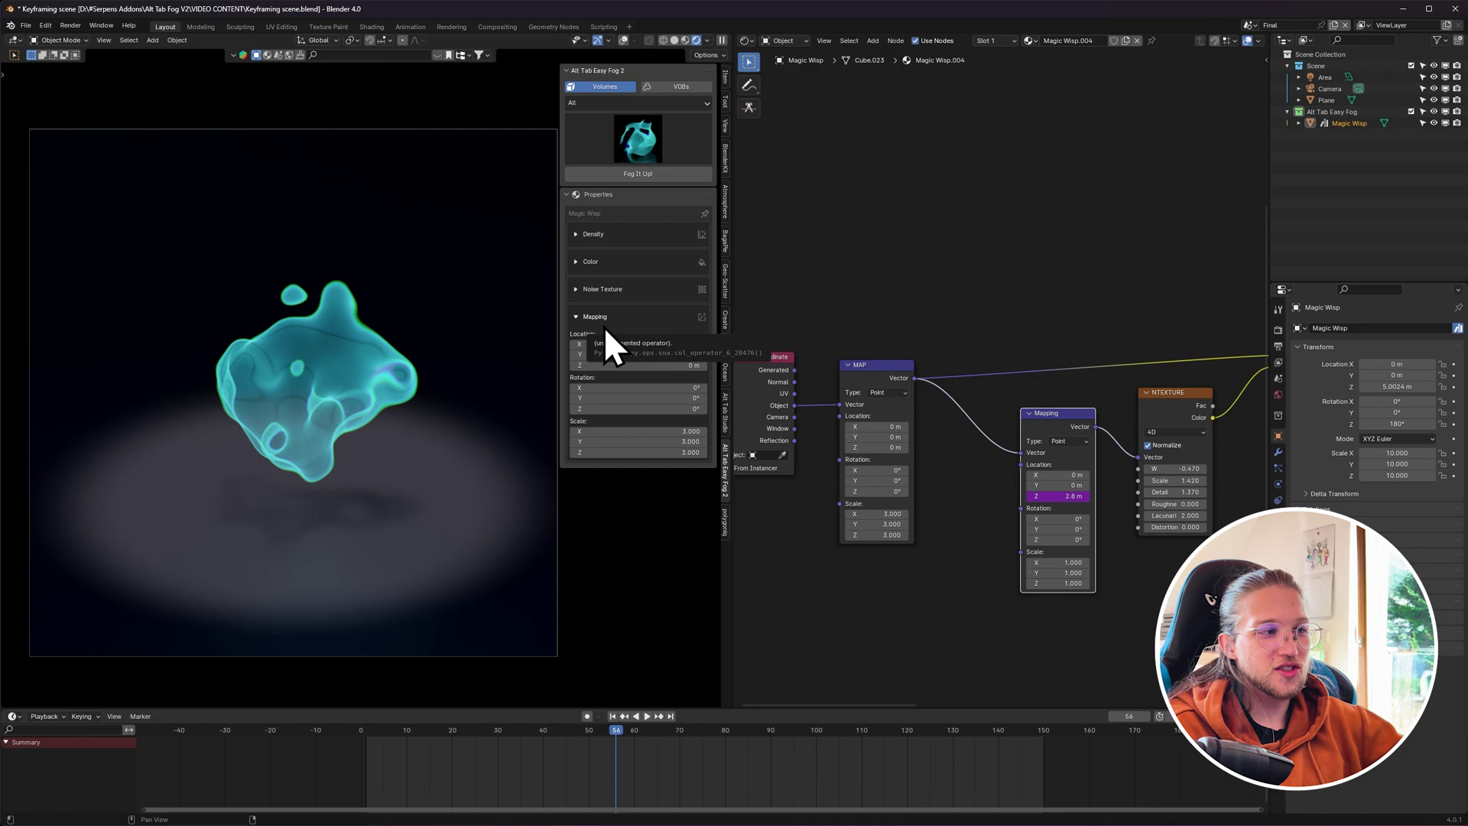
drag(1051, 413, 1042, 413)
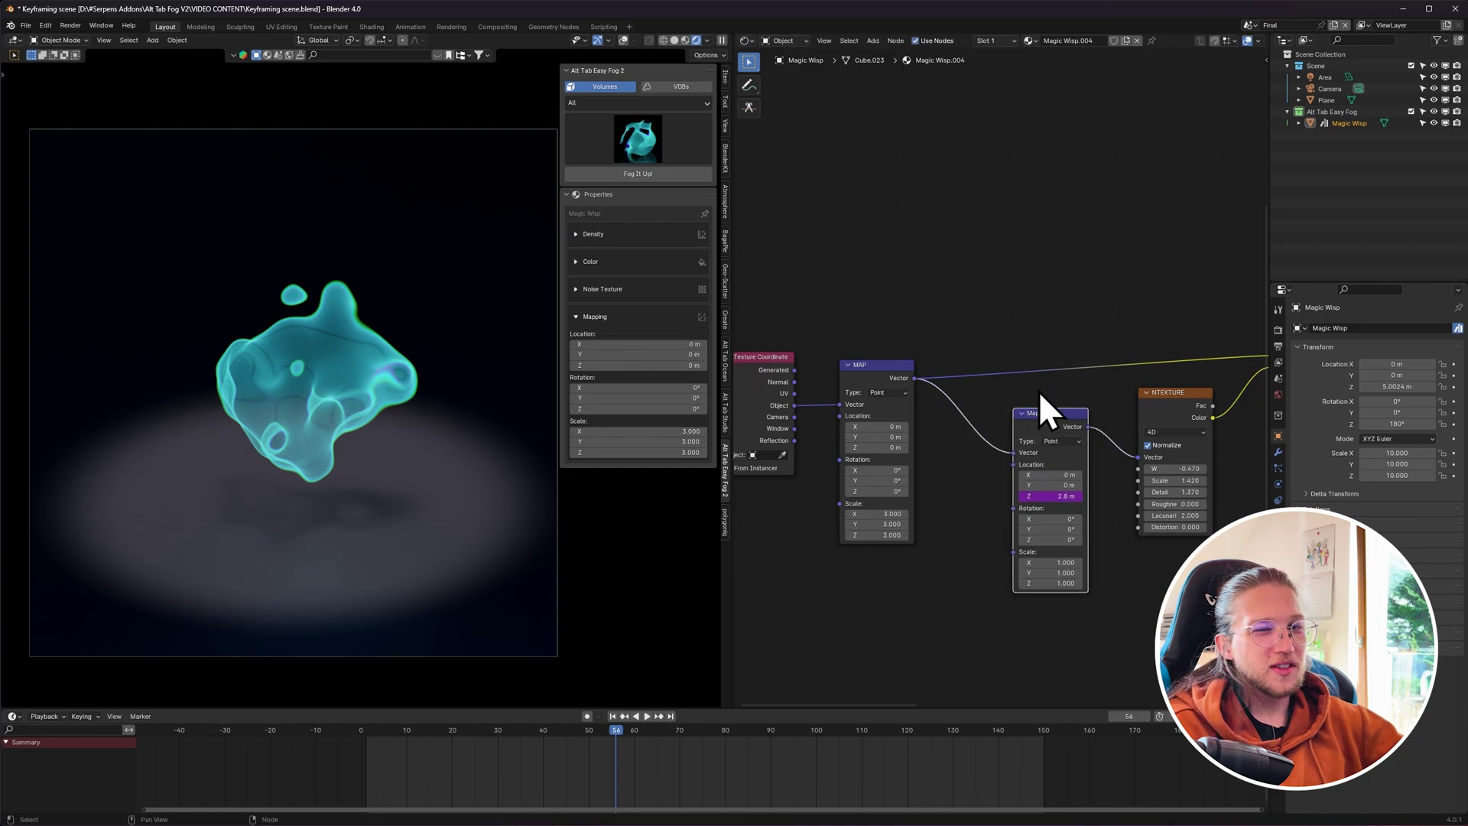
drag(901, 374, 902, 373)
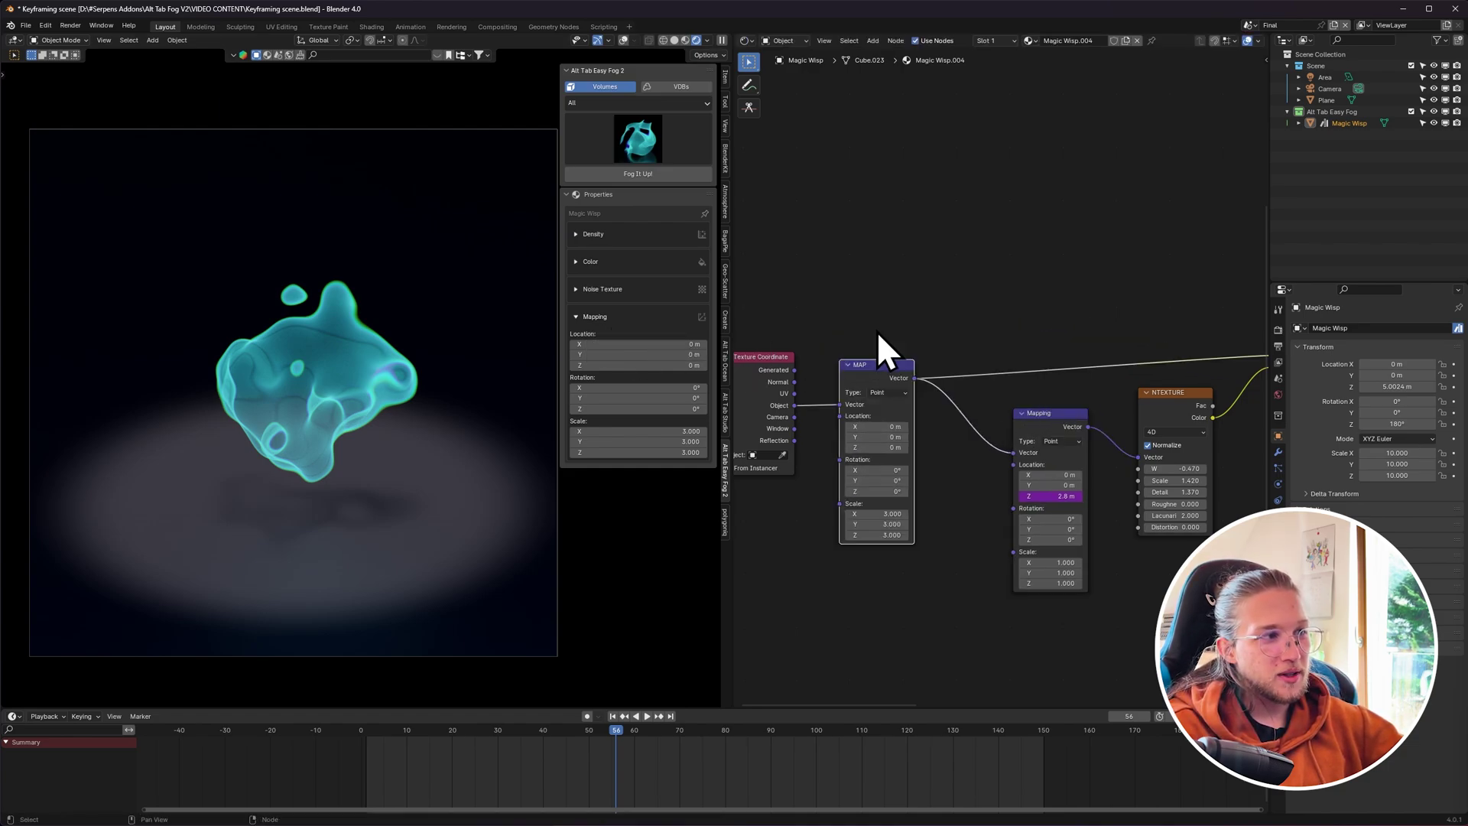
click(951, 314)
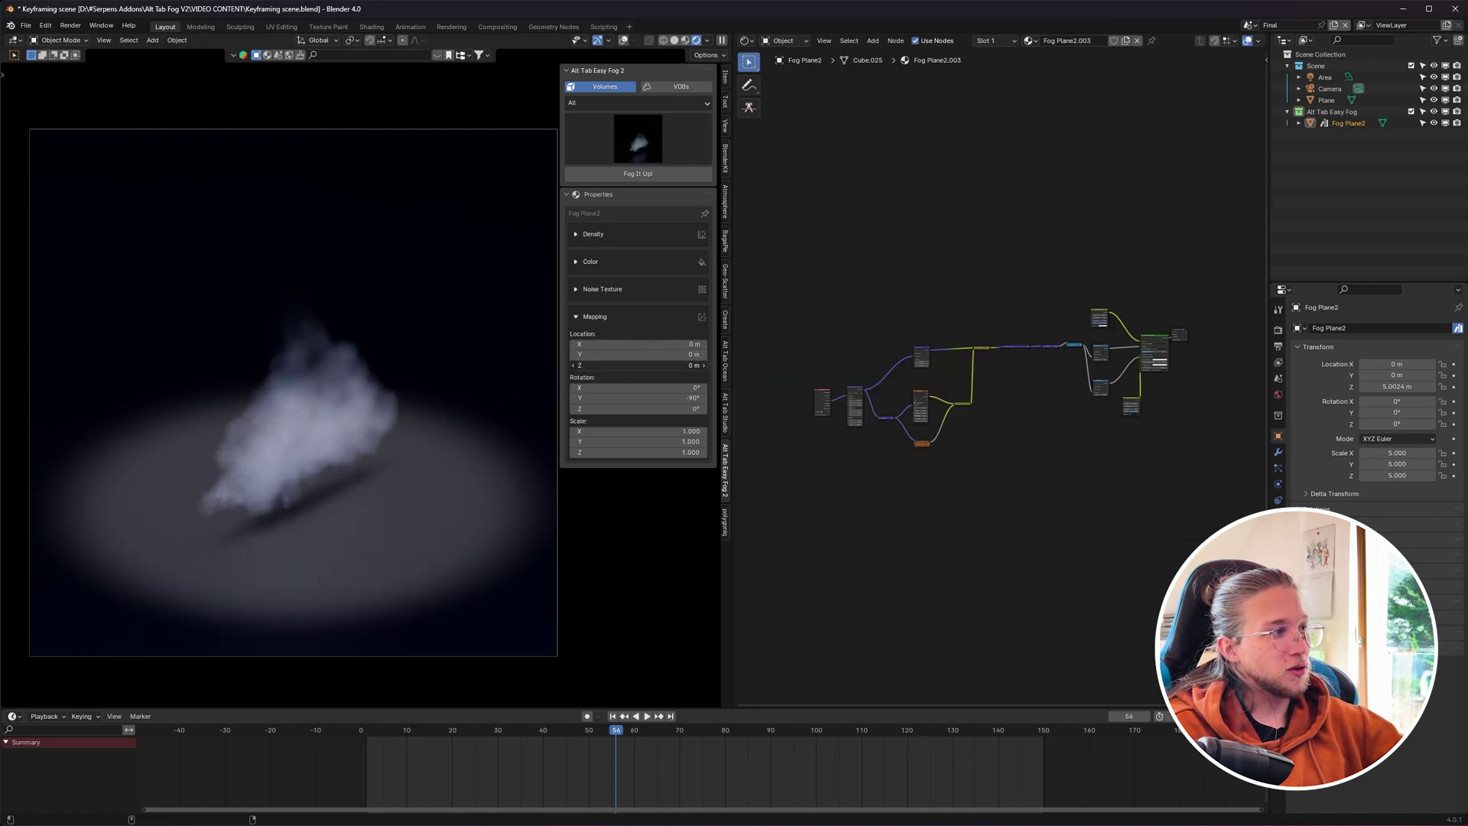
Try shifting Fog Plane2's Mapping Location X and its Scale, resetting the values, and show the viewport overlays.
drag(647, 365, 712, 345)
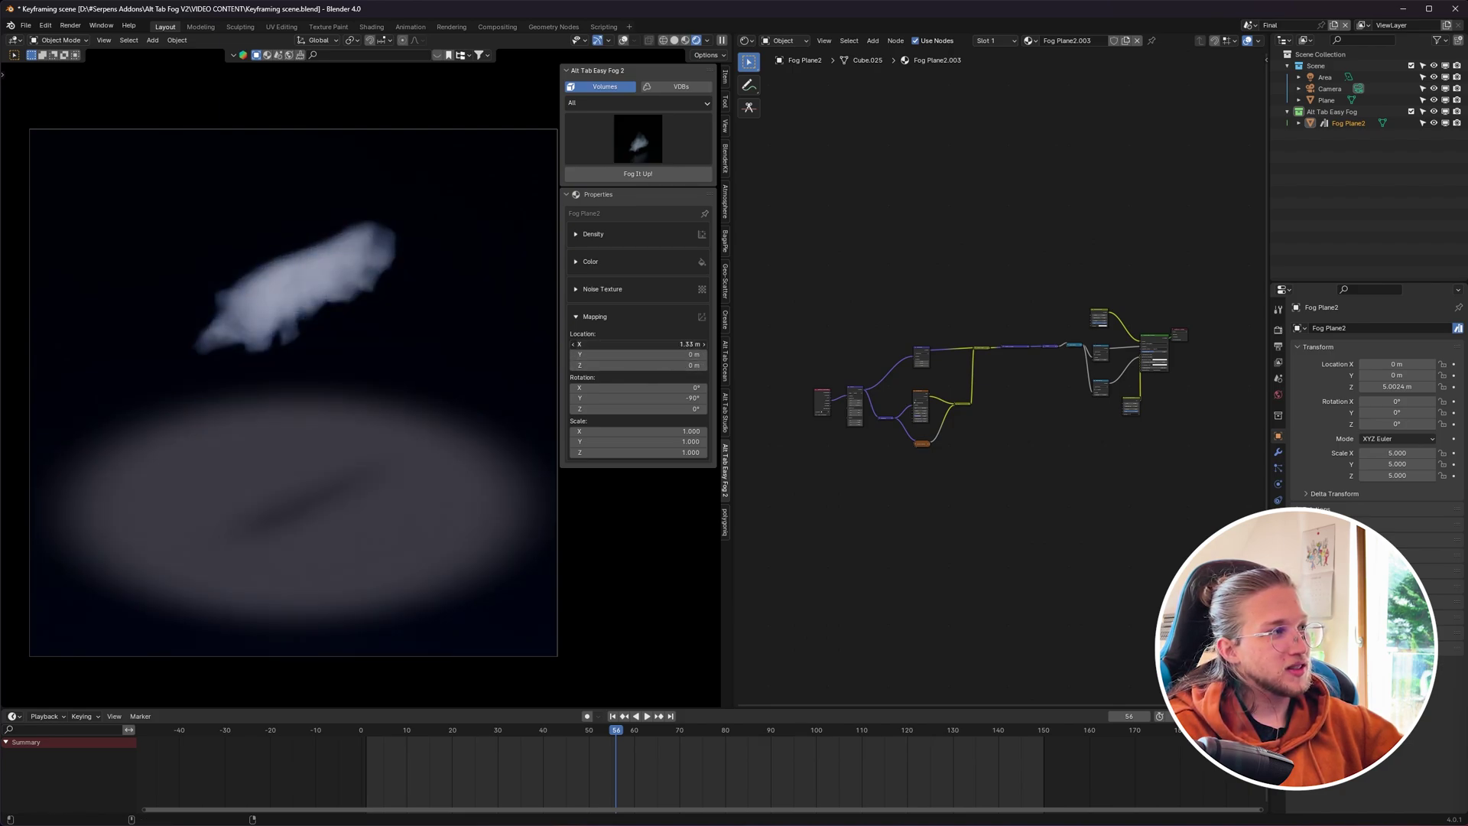
key(BackSpace)
key(shift+alt+z)
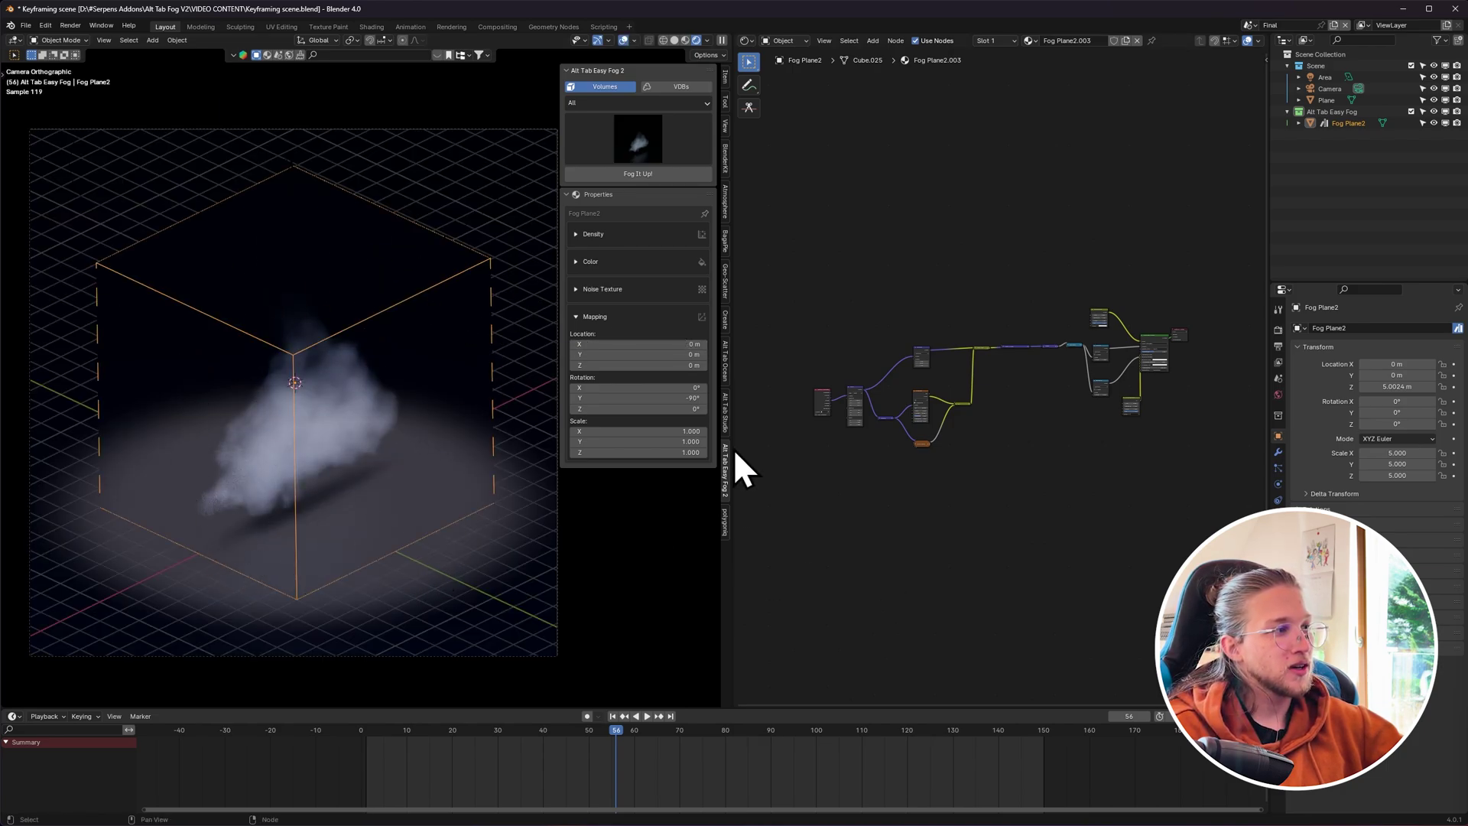
mouse_move(633, 452)
mouse_down()
mouse_move(657, 452)
mouse_move(650, 442)
mouse_up()
right_click(632, 452)
right_click(632, 442)
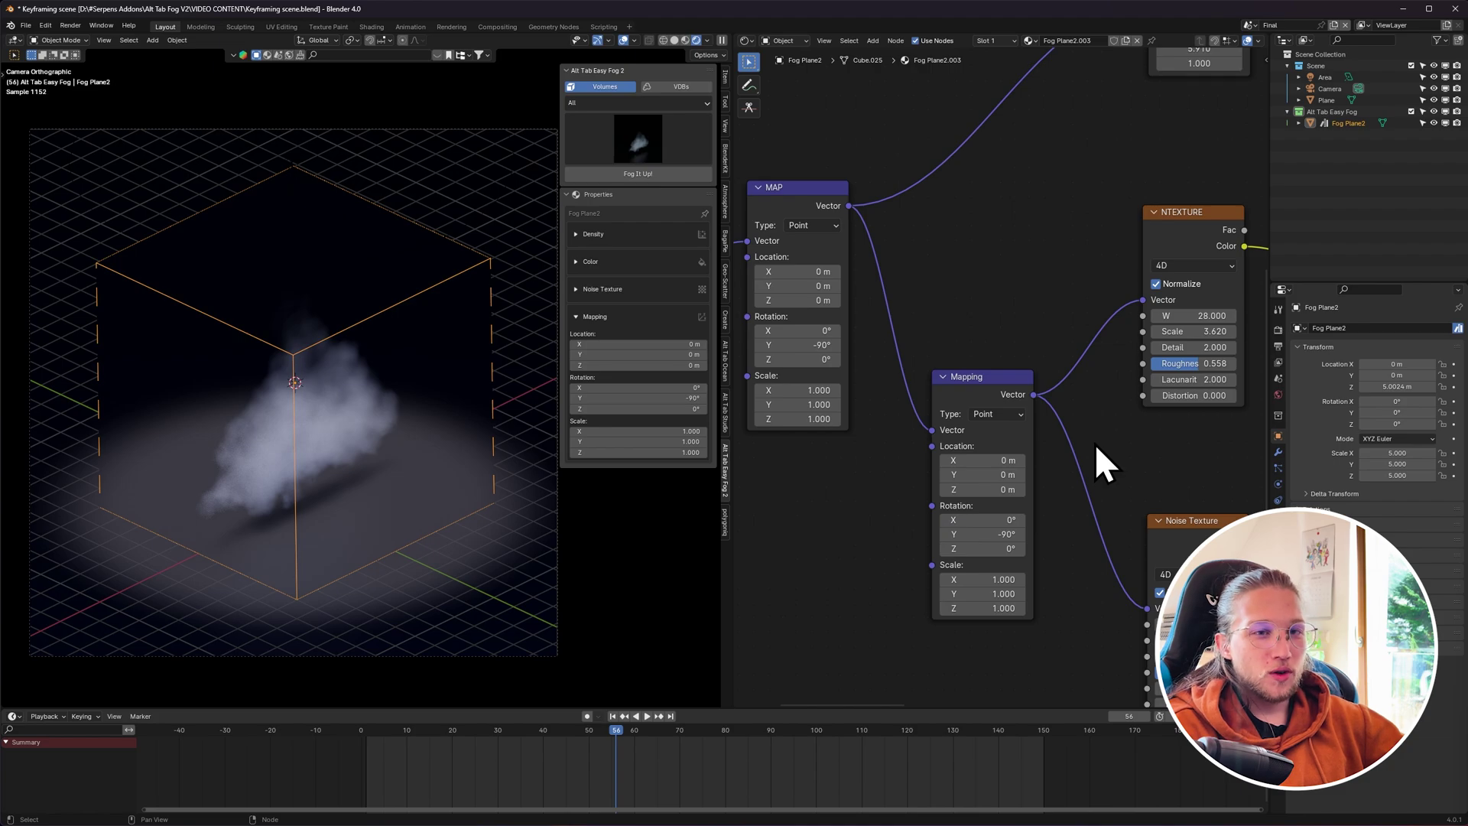
Try shifting Location Z on Fog Plane2's Mapping node that feeds the two noise textures.
drag(1000, 388, 1000, 374)
right_click(1001, 378)
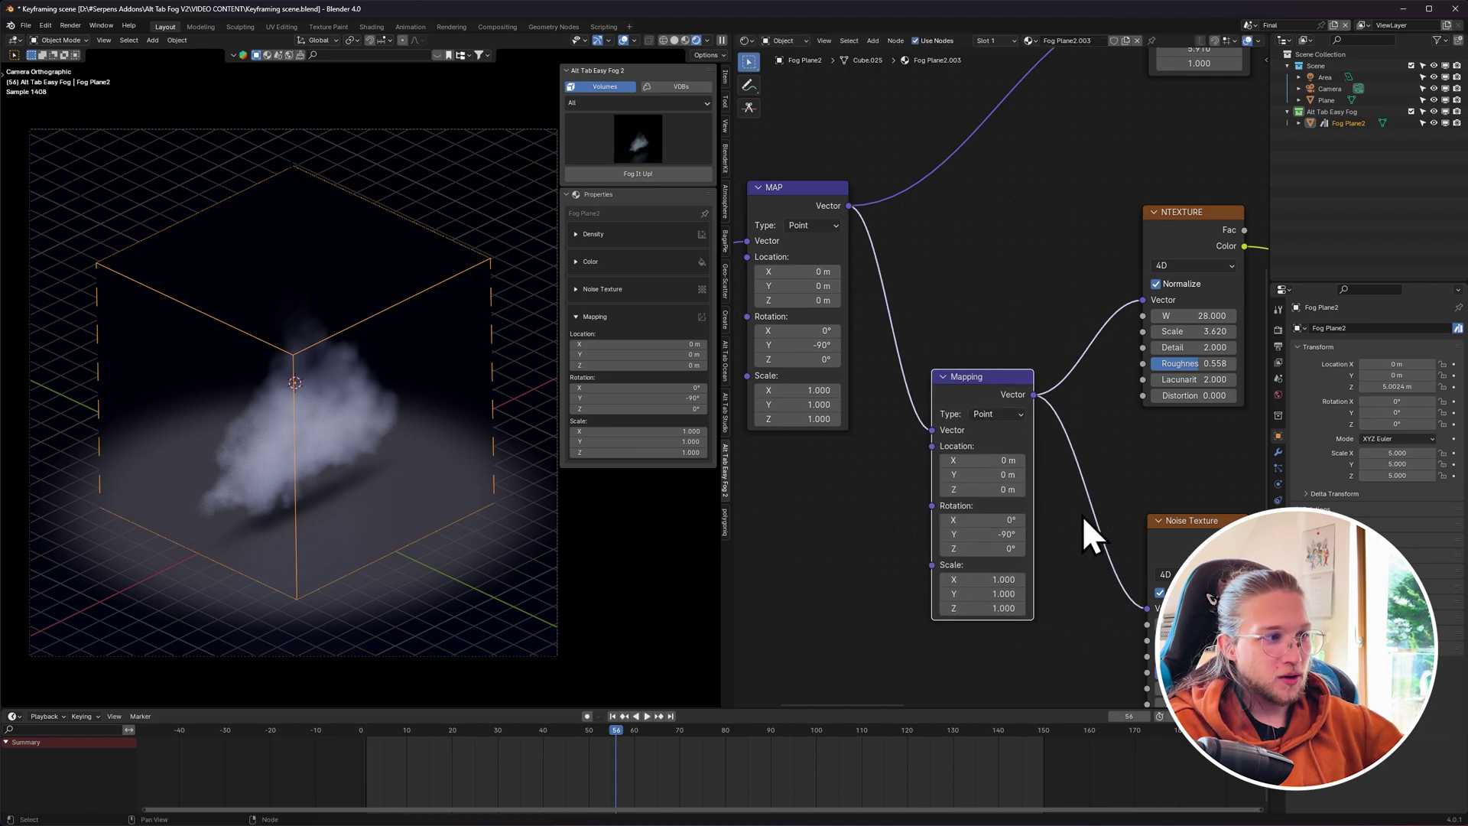
middle_drag(1081, 515, 1036, 490)
shift+drag(924, 468, 948, 468)
drag(937, 463, 940, 463)
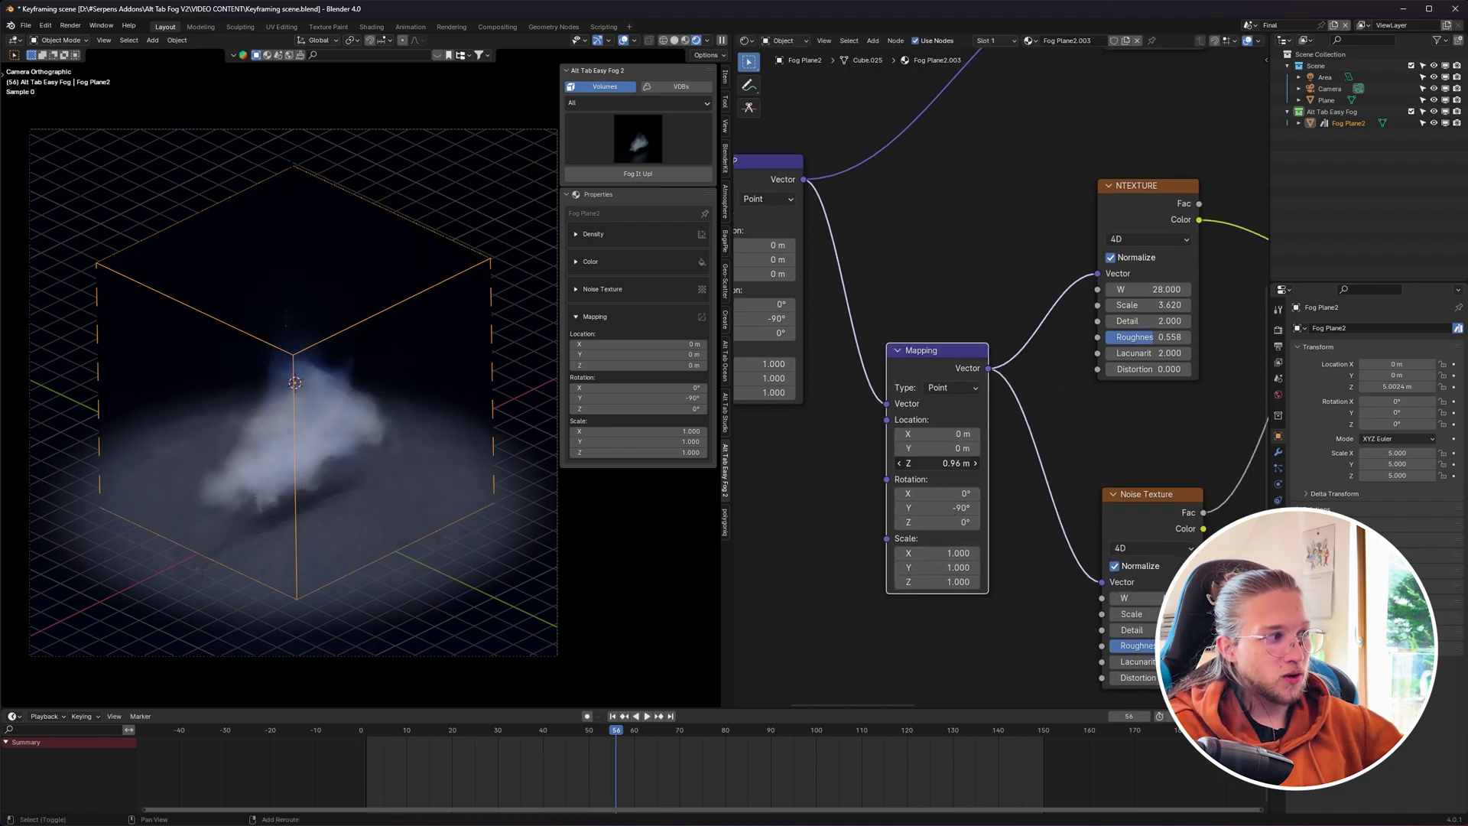
right_click(937, 463)
Look at the Fog Plane2 volume up close and play the animation briefly.
scroll(497, 452, up, 2)
shift+middle_drag(480, 454, 521, 416)
scroll(521, 416, up, 1)
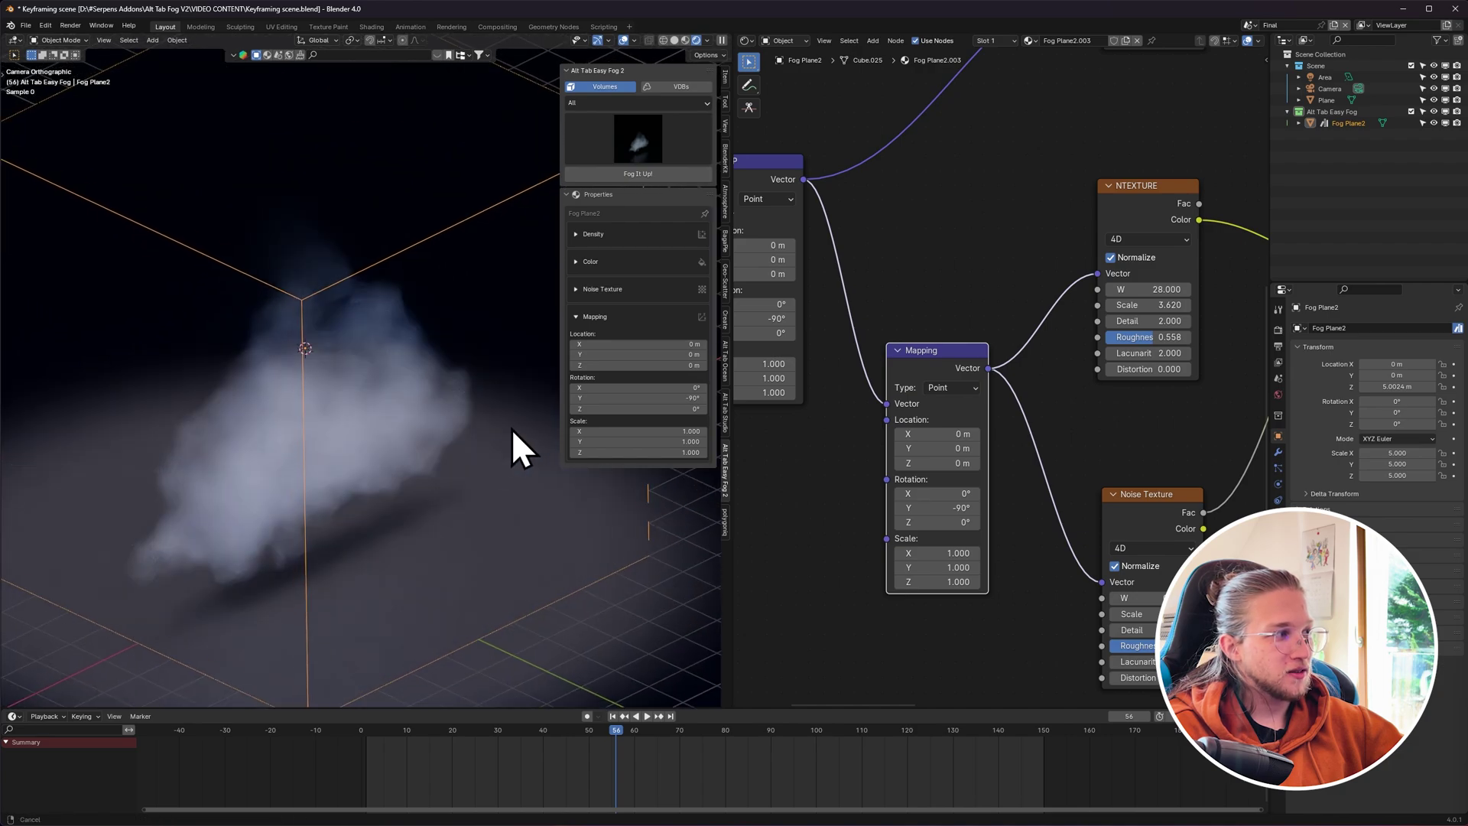
key(space)
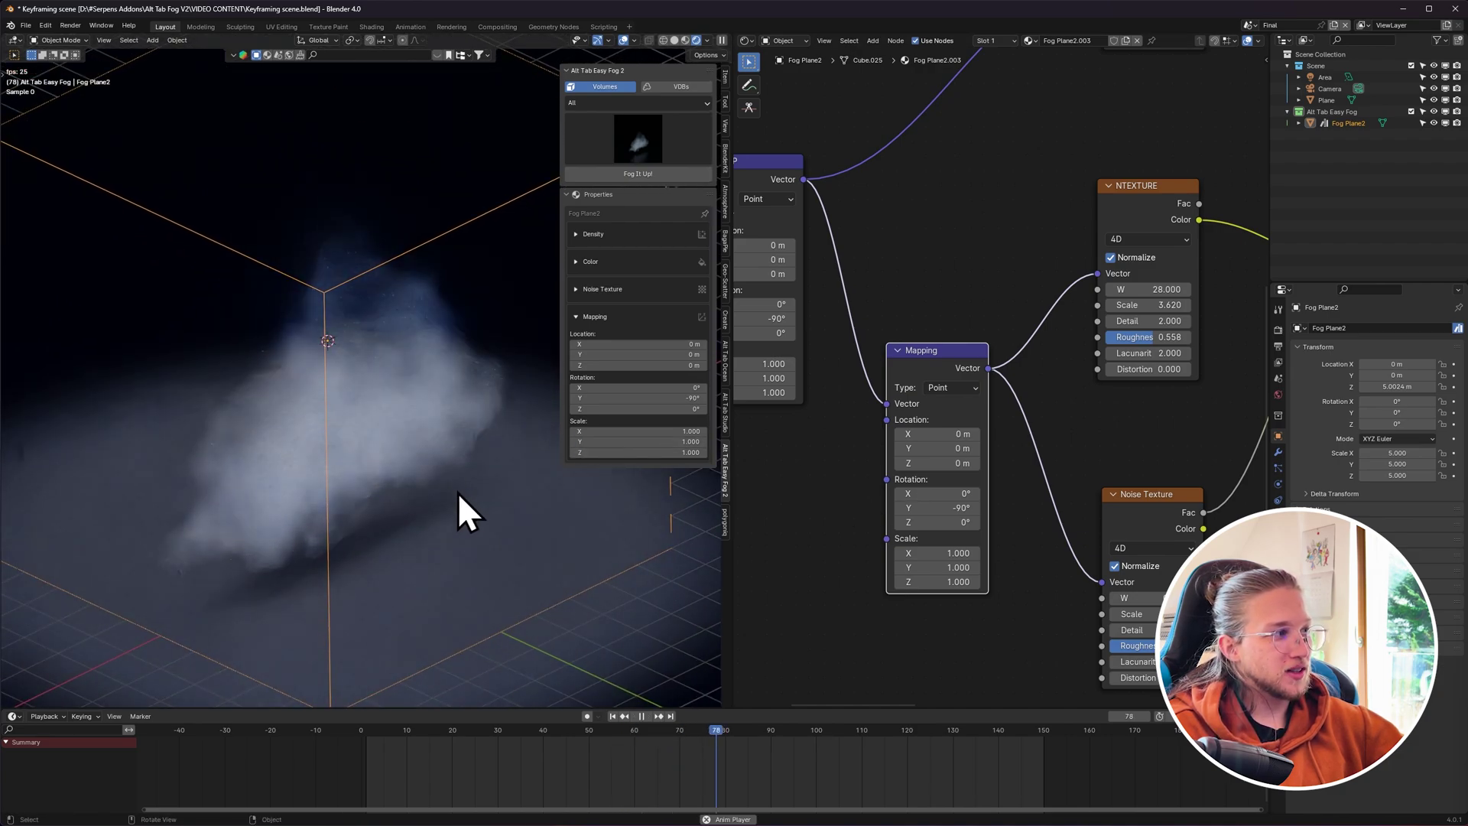
key(space)
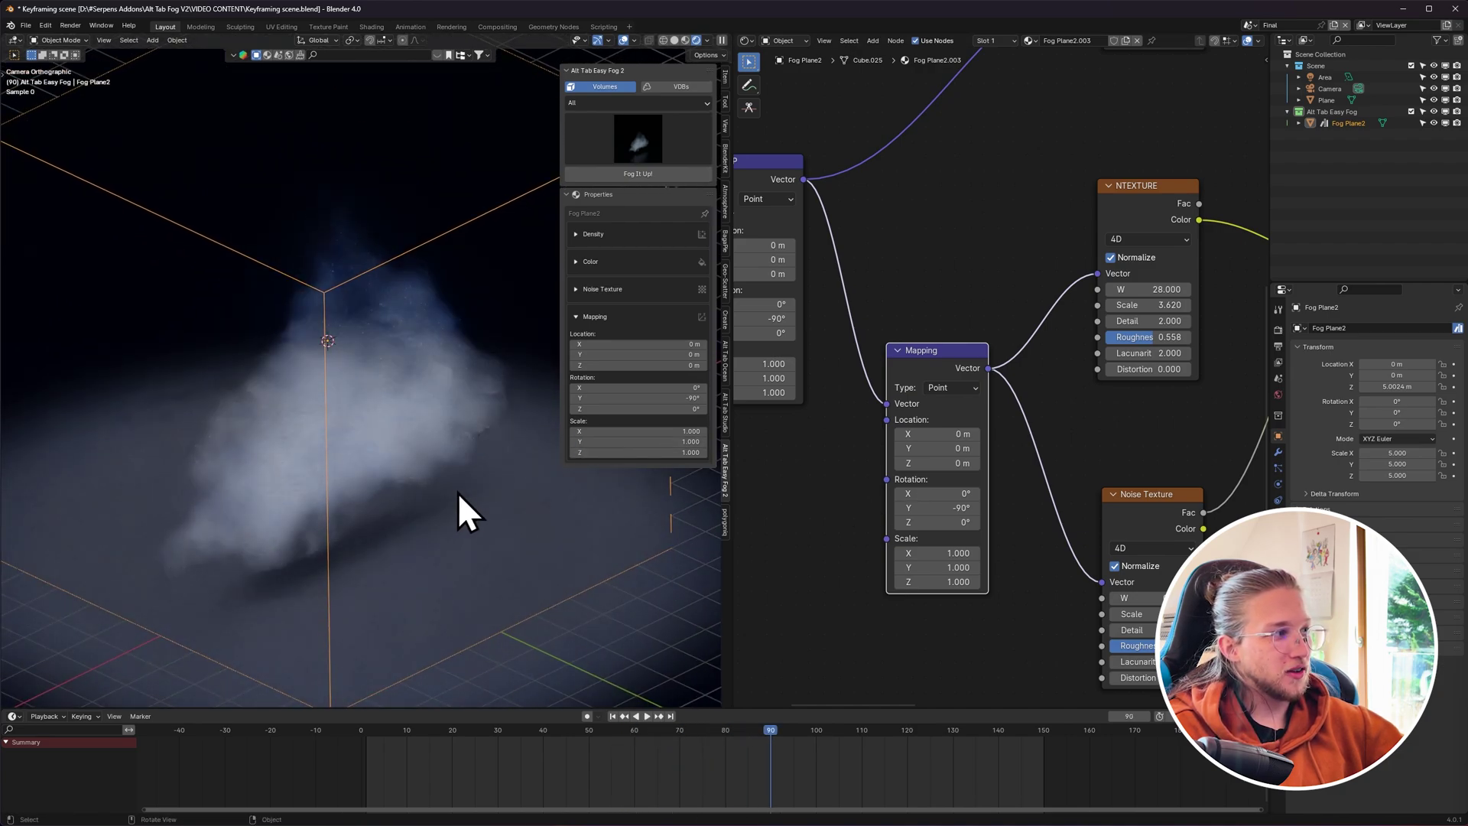
Try shifting the Location Z and Y values of Fog Plane2's second Mapping node, cancelling each change.
click(938, 467)
key(Escape)
drag(939, 464, 1074, 464)
right_click(938, 463)
mouse_move(937, 447)
shift+mouse_down()
mouse_move(975, 448)
mouse_move(948, 448)
mouse_move(964, 437)
shift+mouse_up()
right_click(936, 446)
right_click(964, 440)
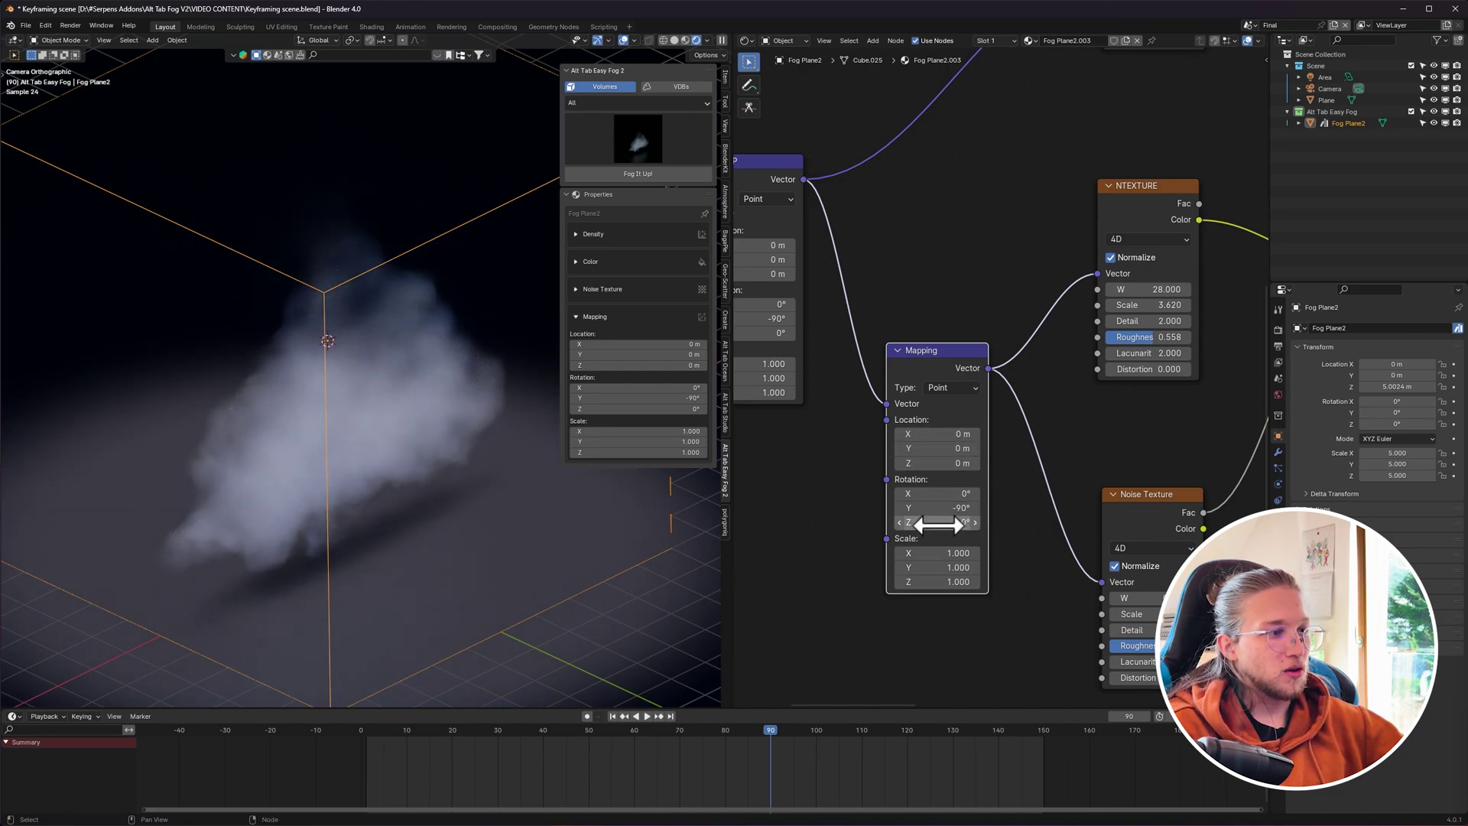
Try rotating Fog Plane2's noise mapping about Y on the second Mapping node.
mouse_move(939, 507)
mouse_down()
mouse_move(965, 507)
mouse_move(950, 508)
mouse_up()
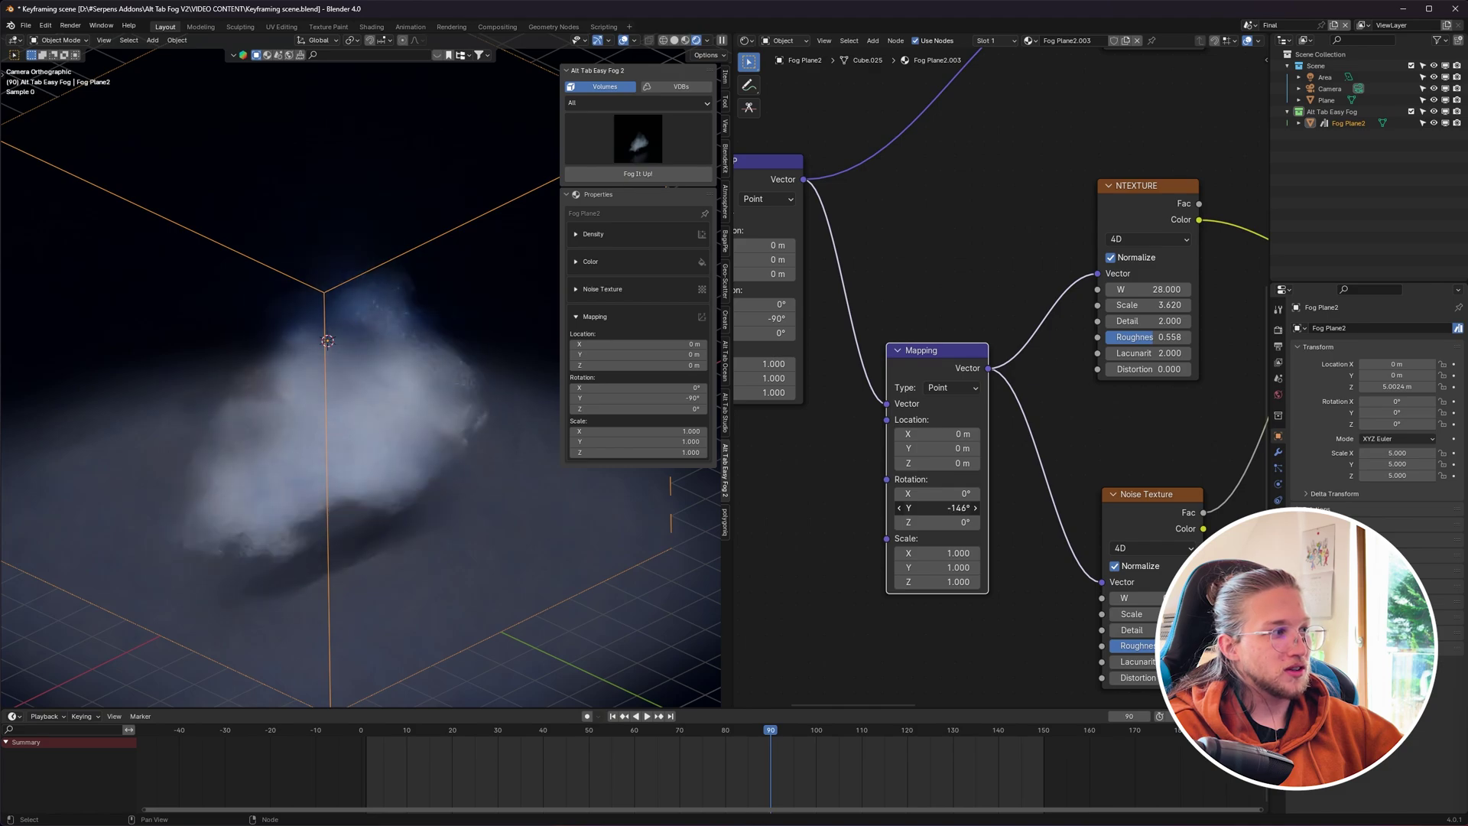
right_click(938, 508)
middle_drag(849, 433, 1080, 477)
drag(1003, 364, 987, 364)
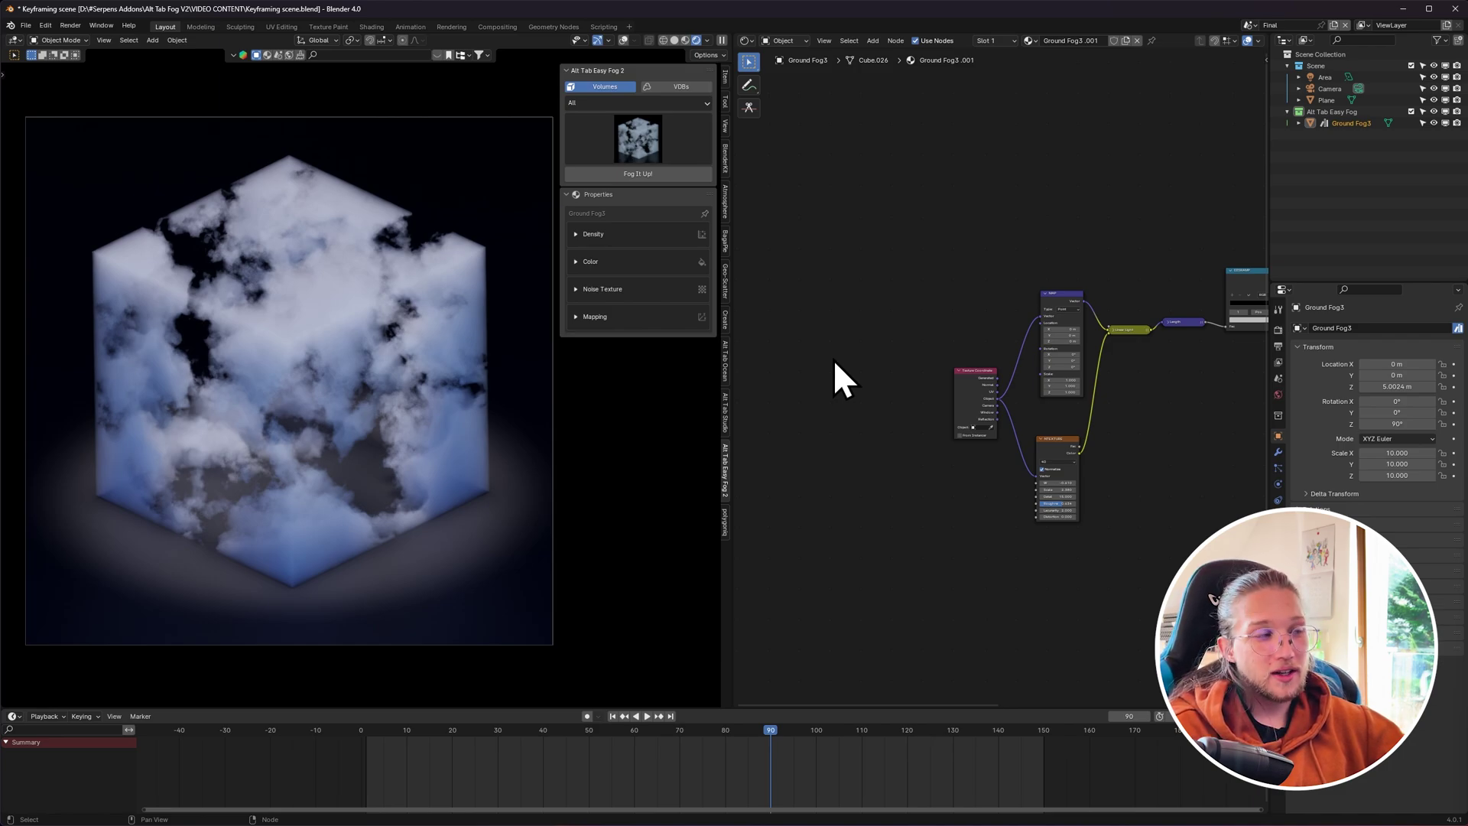
Expand Ground Fog3's Mapping settings and examine how its MAP and noise texture nodes are connected.
key(Home)
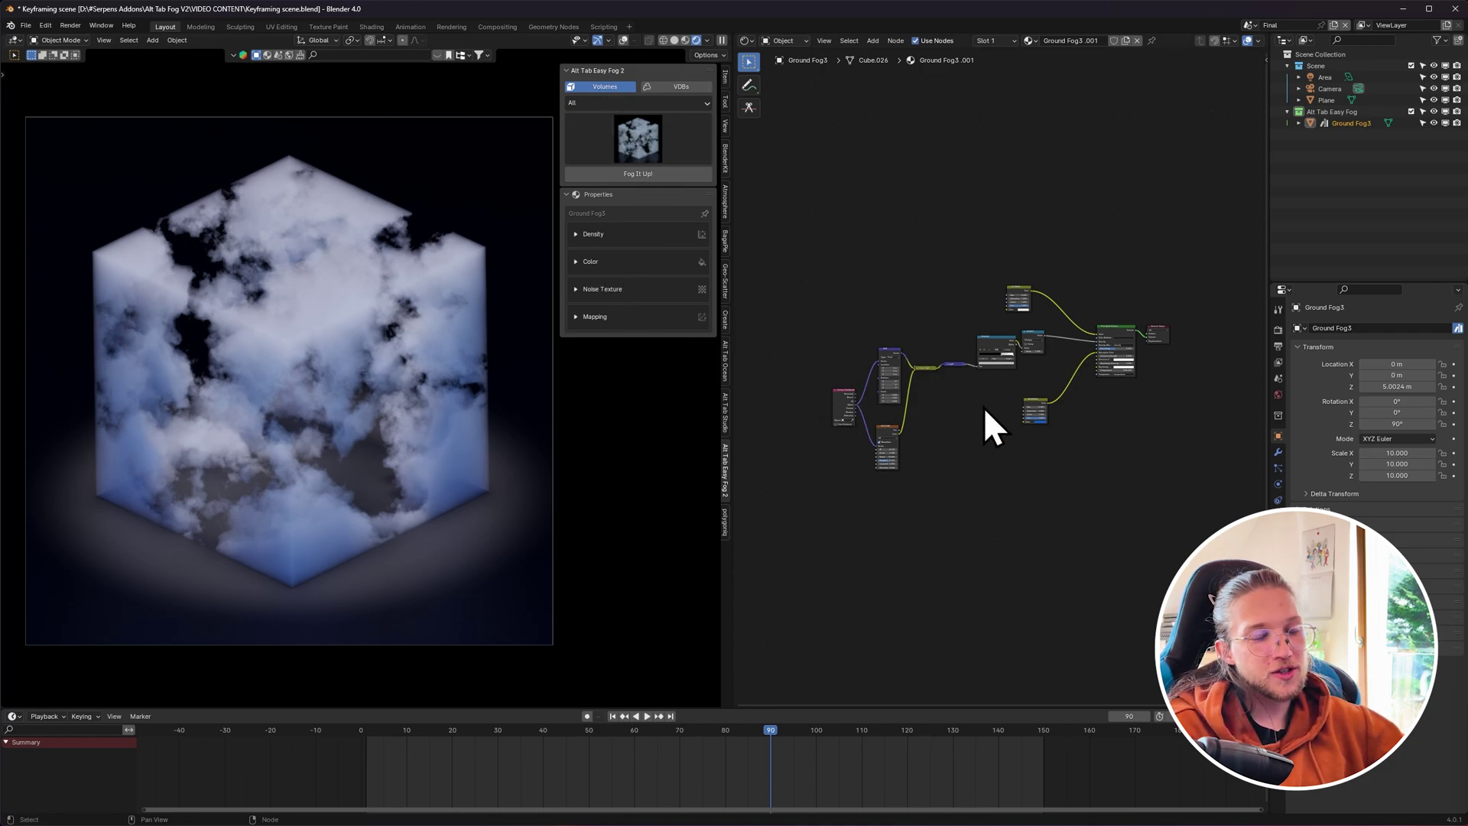
ctrl+middle_drag(952, 438, 946, 362)
middle_drag(942, 413, 1098, 433)
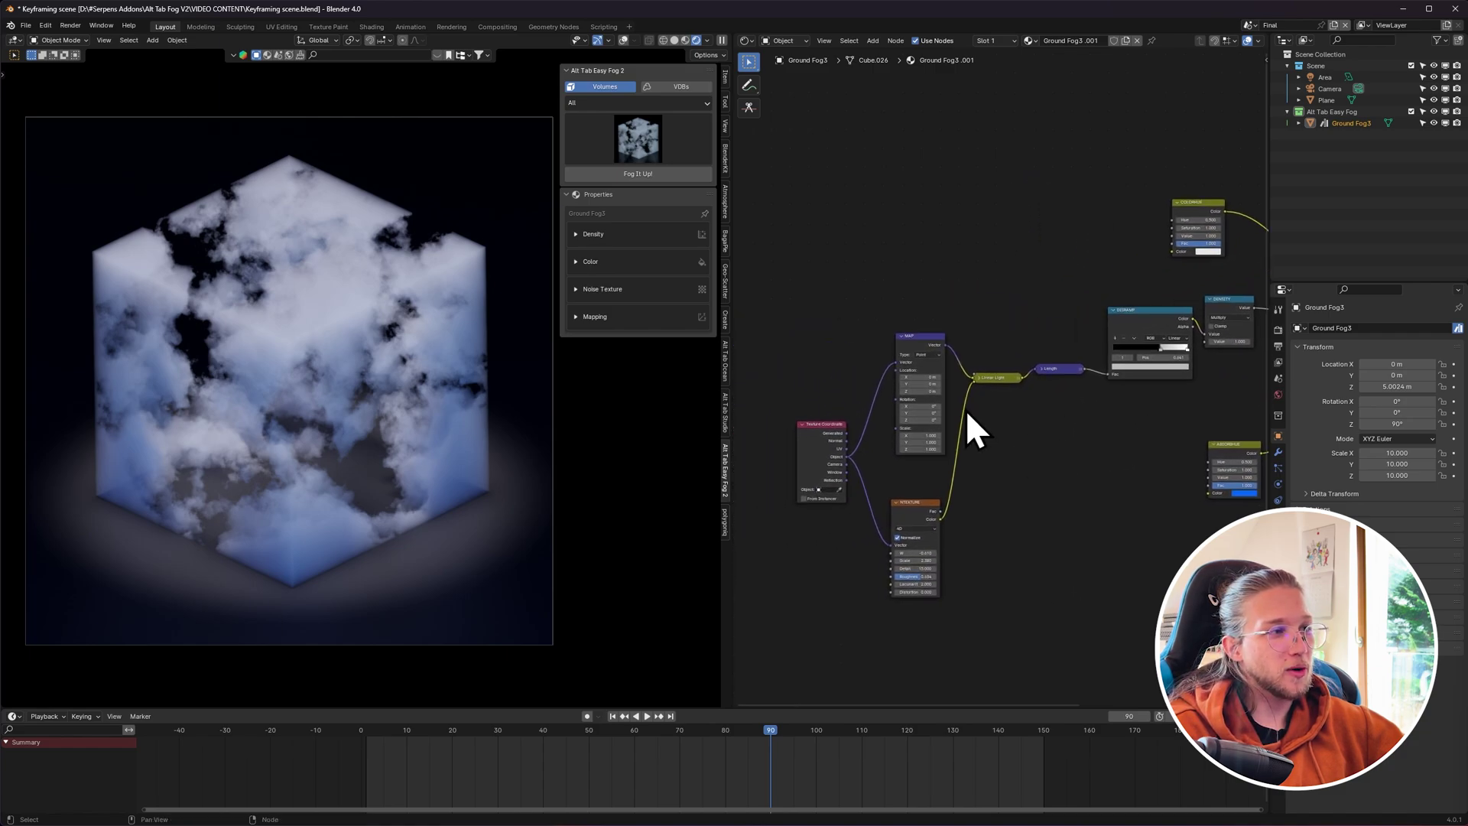
click(913, 346)
click(626, 316)
click(981, 456)
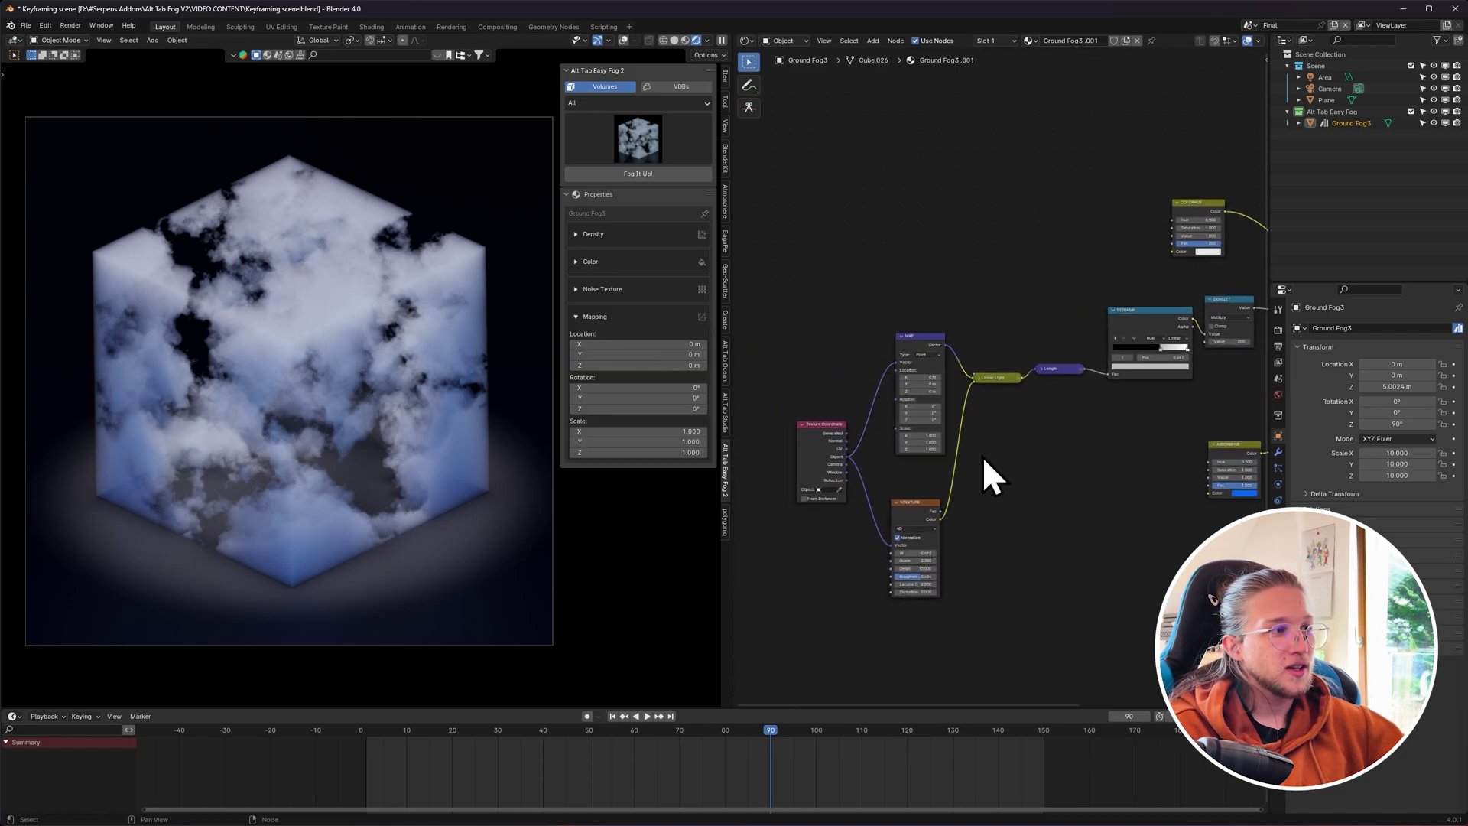
middle_drag(982, 456, 1007, 360)
scroll(917, 443, up, 2)
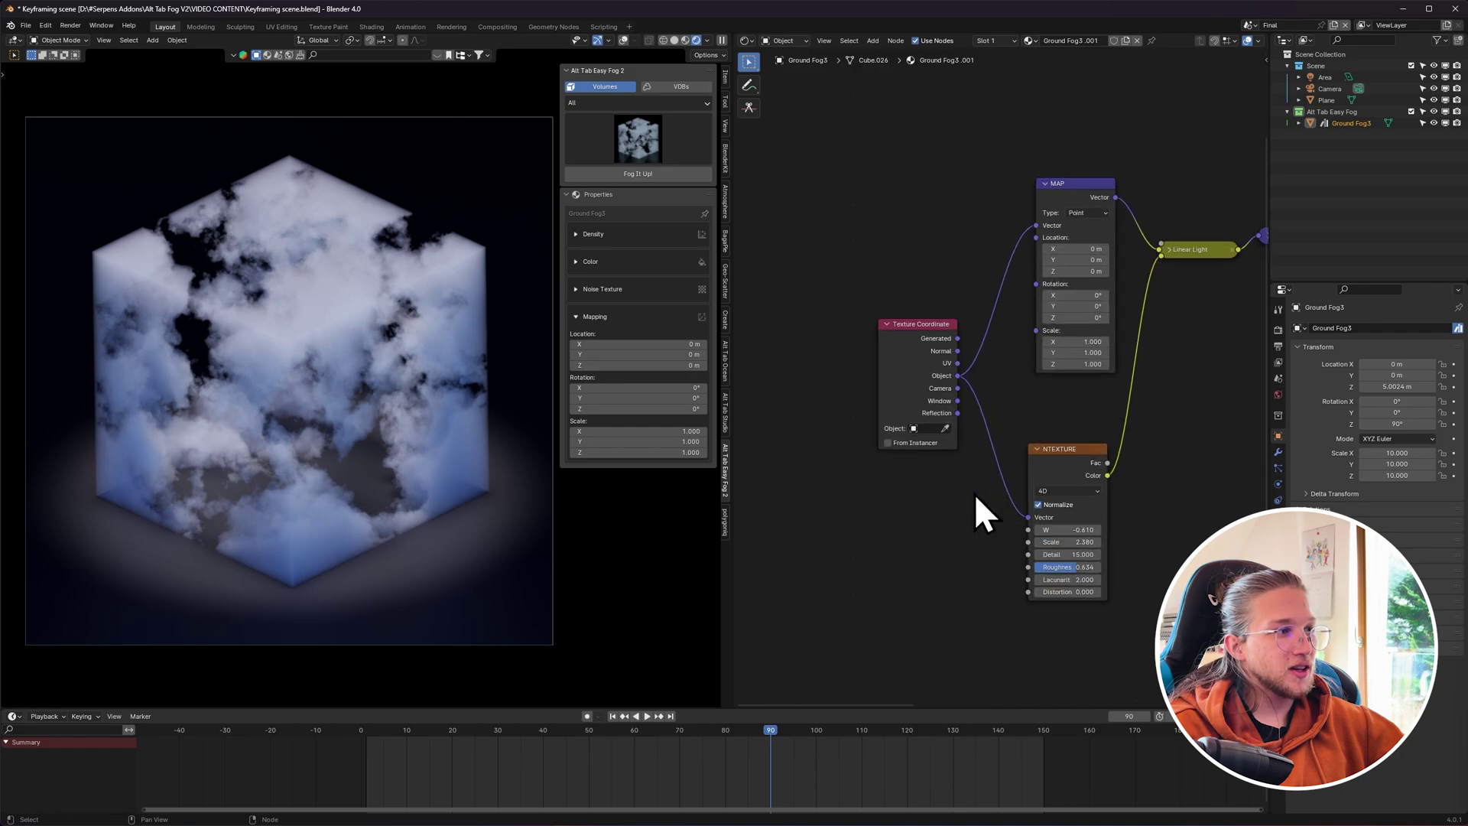
Try shifting Ground Fog3's Mapping Location Z, cancelling the change.
mouse_move(643, 365)
mouse_down()
mouse_move(673, 365)
mouse_move(636, 364)
mouse_up()
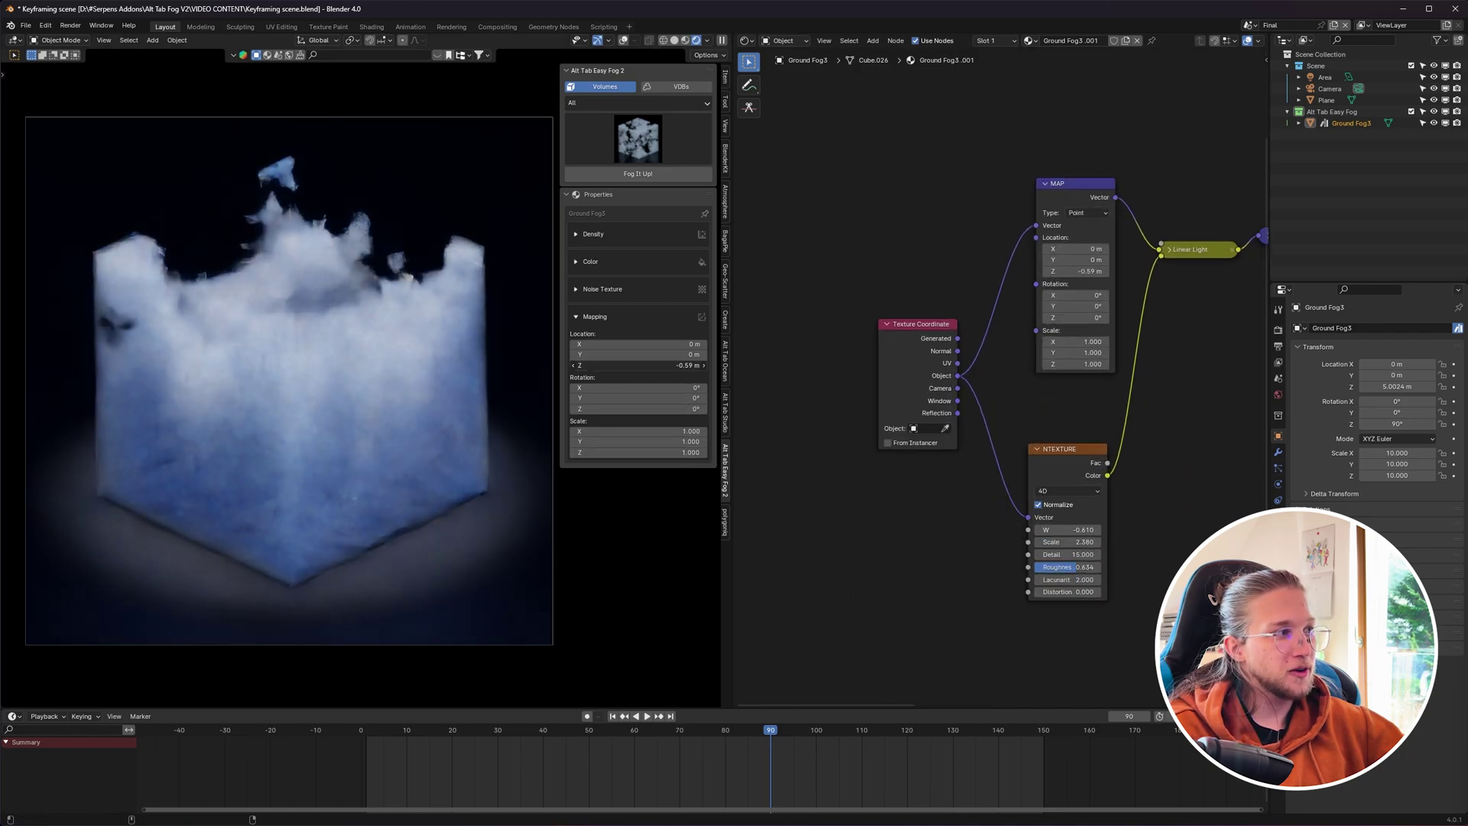
right_click(652, 366)
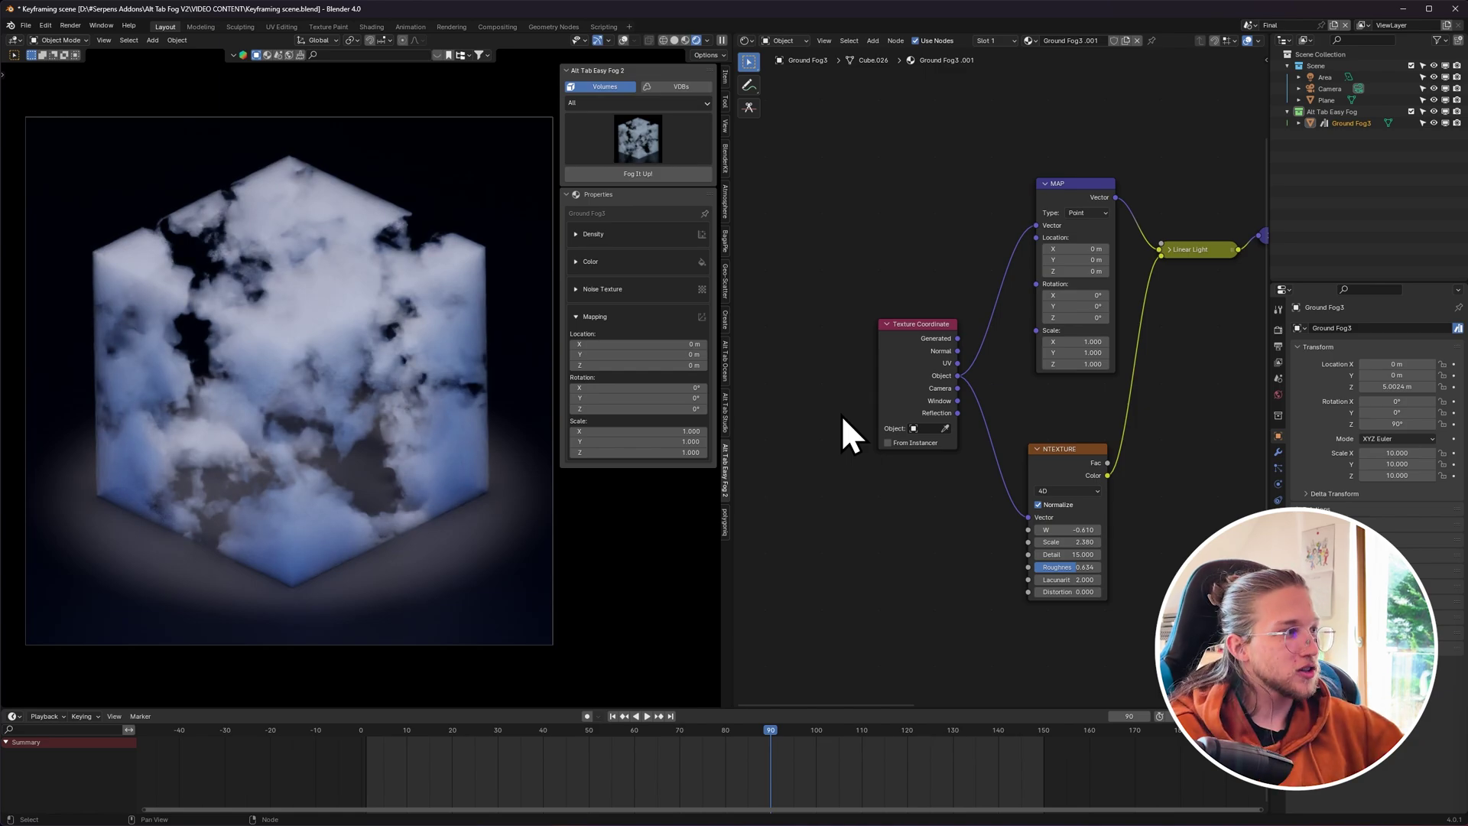
drag(694, 364, 679, 364)
right_click(679, 365)
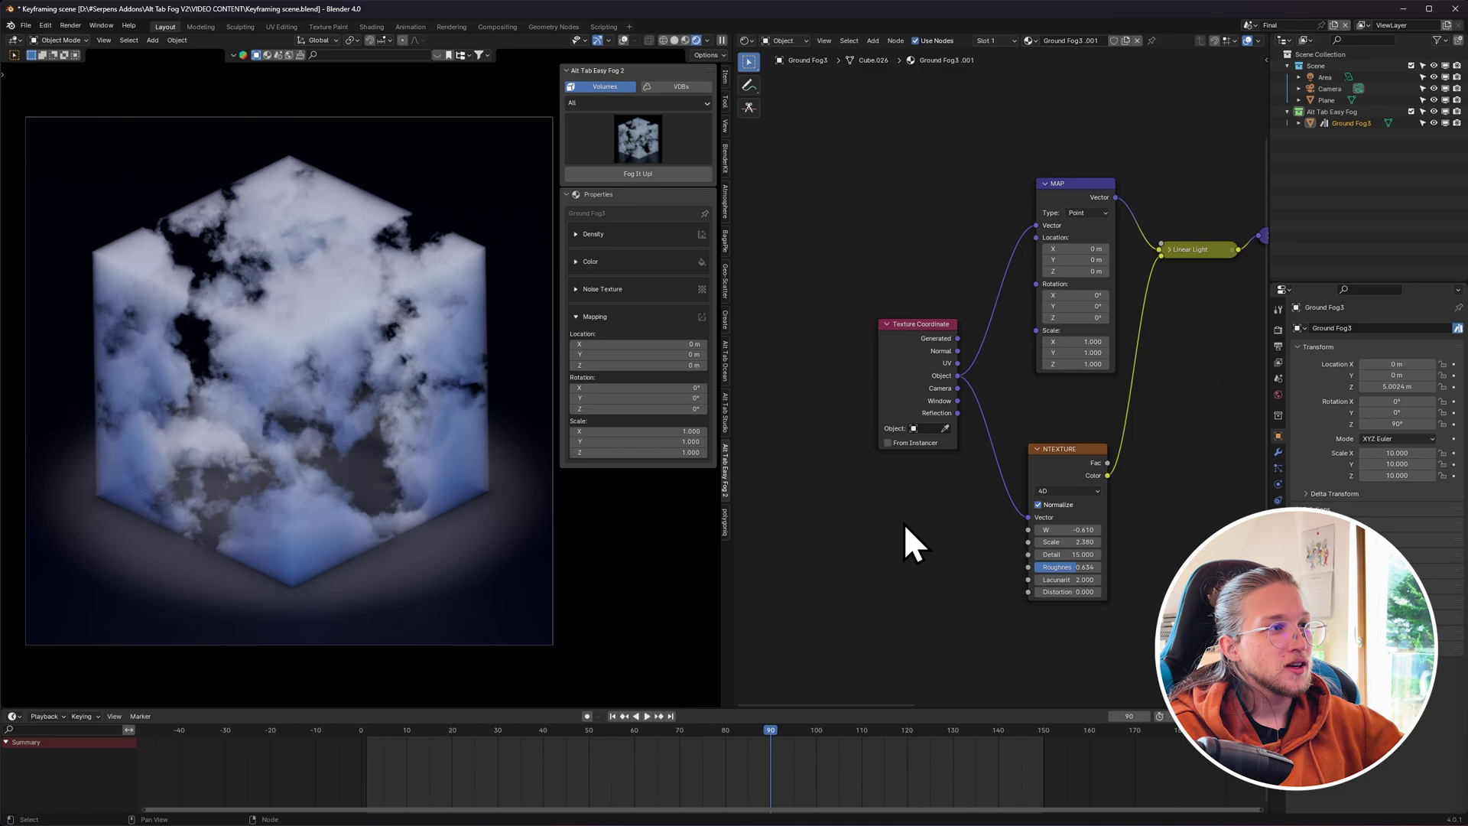
Add a Mapping node and insert it between the Texture Coordinate's Object output and the NTEXTURE node.
key(shift+a)
text(mapping)
key(Return)
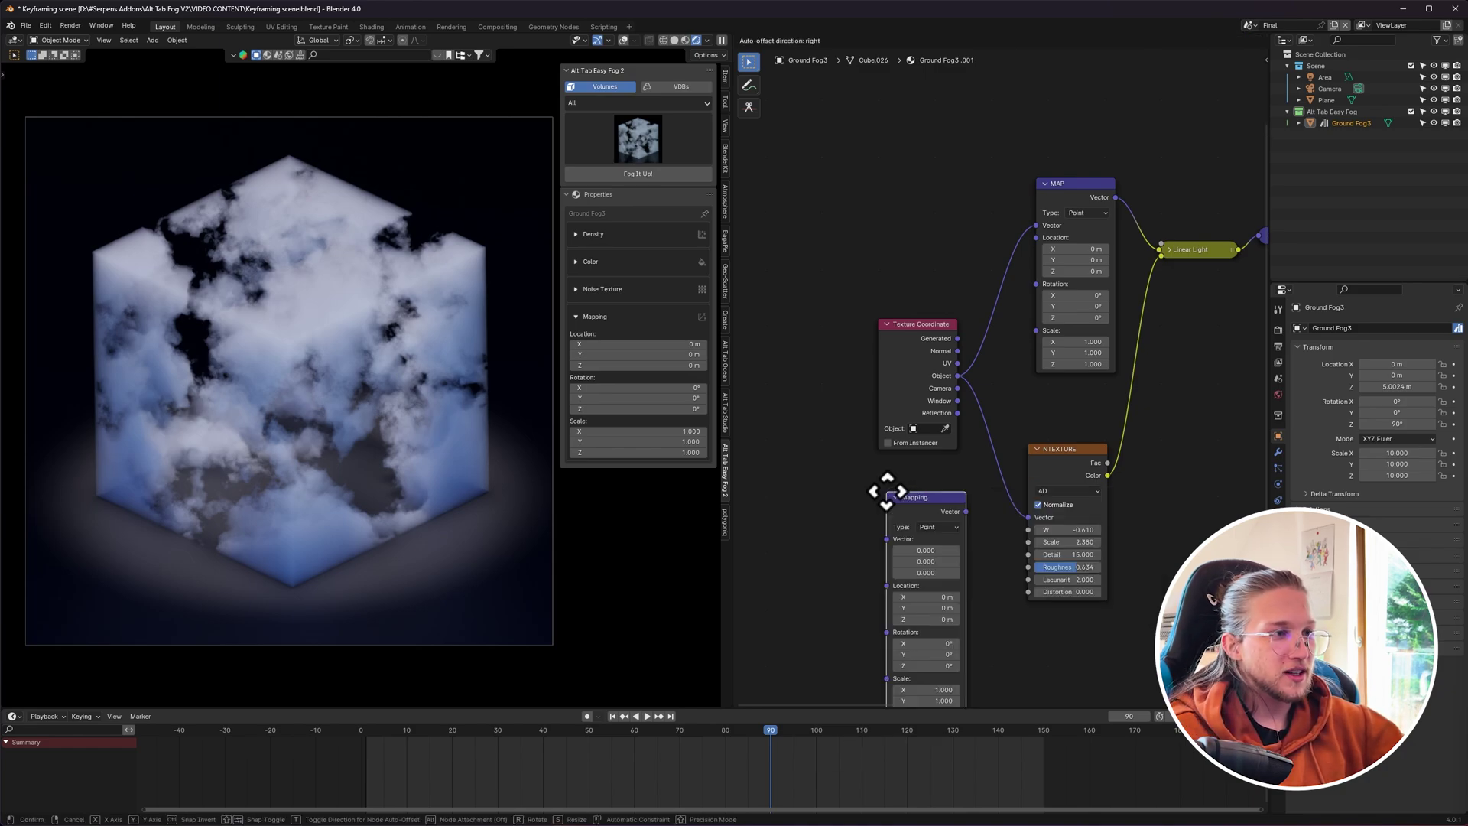
click(1013, 415)
drag(1042, 406, 1050, 412)
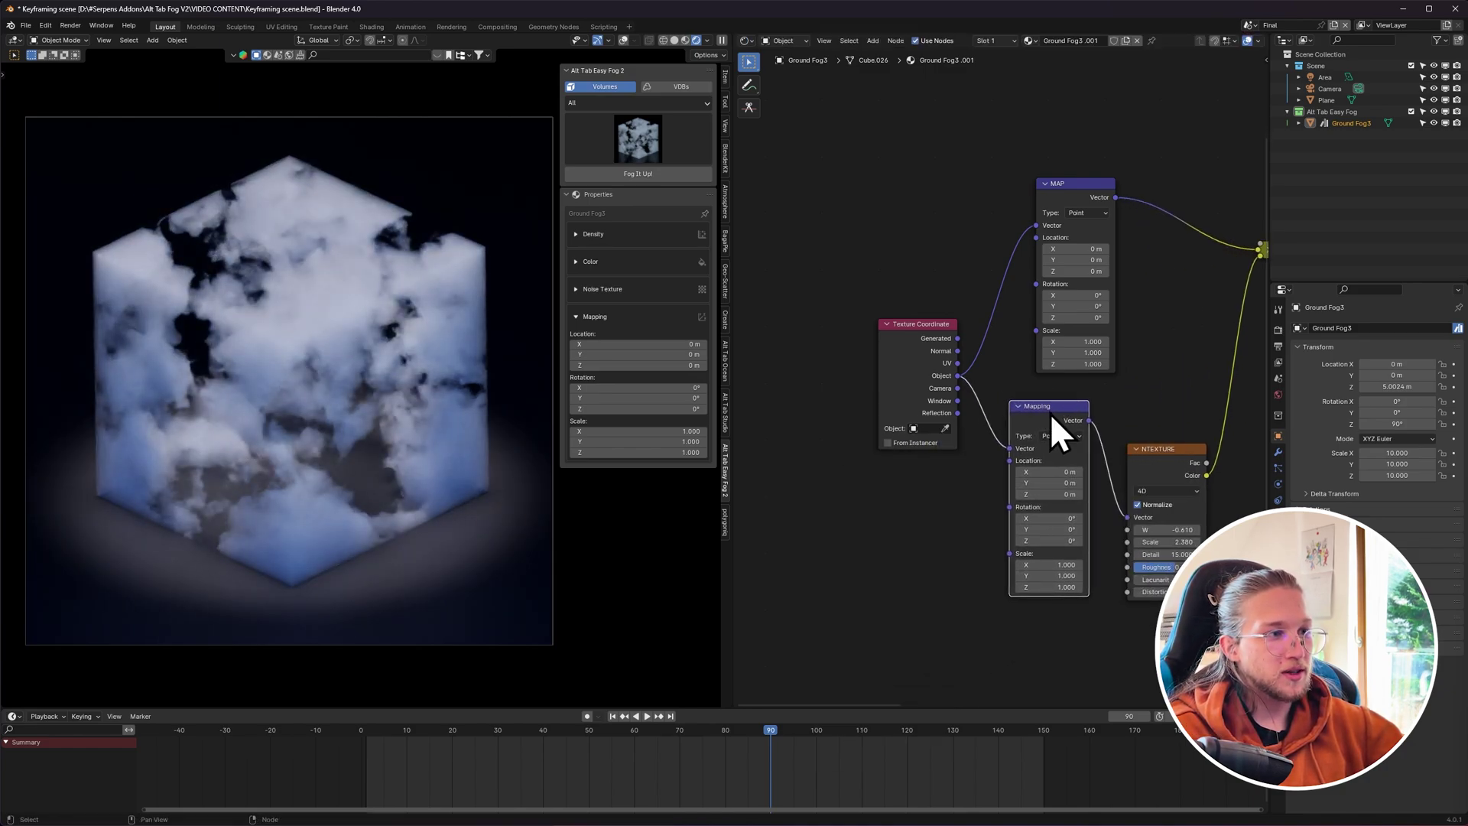
Try shifting the new Mapping node's Location Z, cancelling the change.
click(1107, 440)
shift+drag(1046, 493, 1109, 494)
right_click(1049, 494)
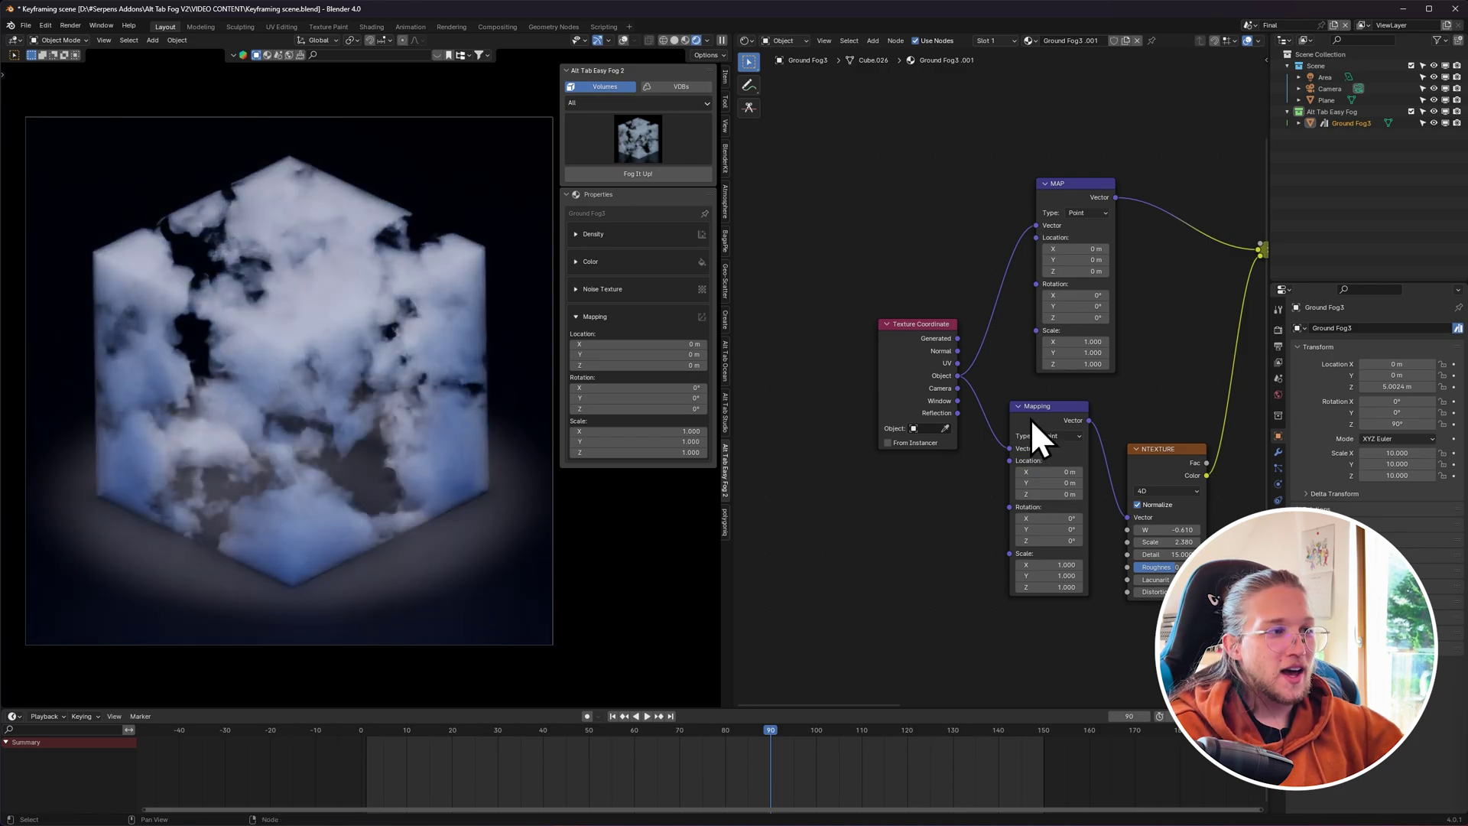
drag(1031, 419, 1125, 363)
right_click(1125, 363)
Enlarge the node editor and examine Ground Fog3's labelled nodes, from MAP and NTEXTURE through DENSITY to the Principled Volume.
scroll(1117, 421, down, 1)
middle_drag(1117, 421, 922, 478)
drag(864, 258, 1084, 525)
click(1002, 486)
key(Home)
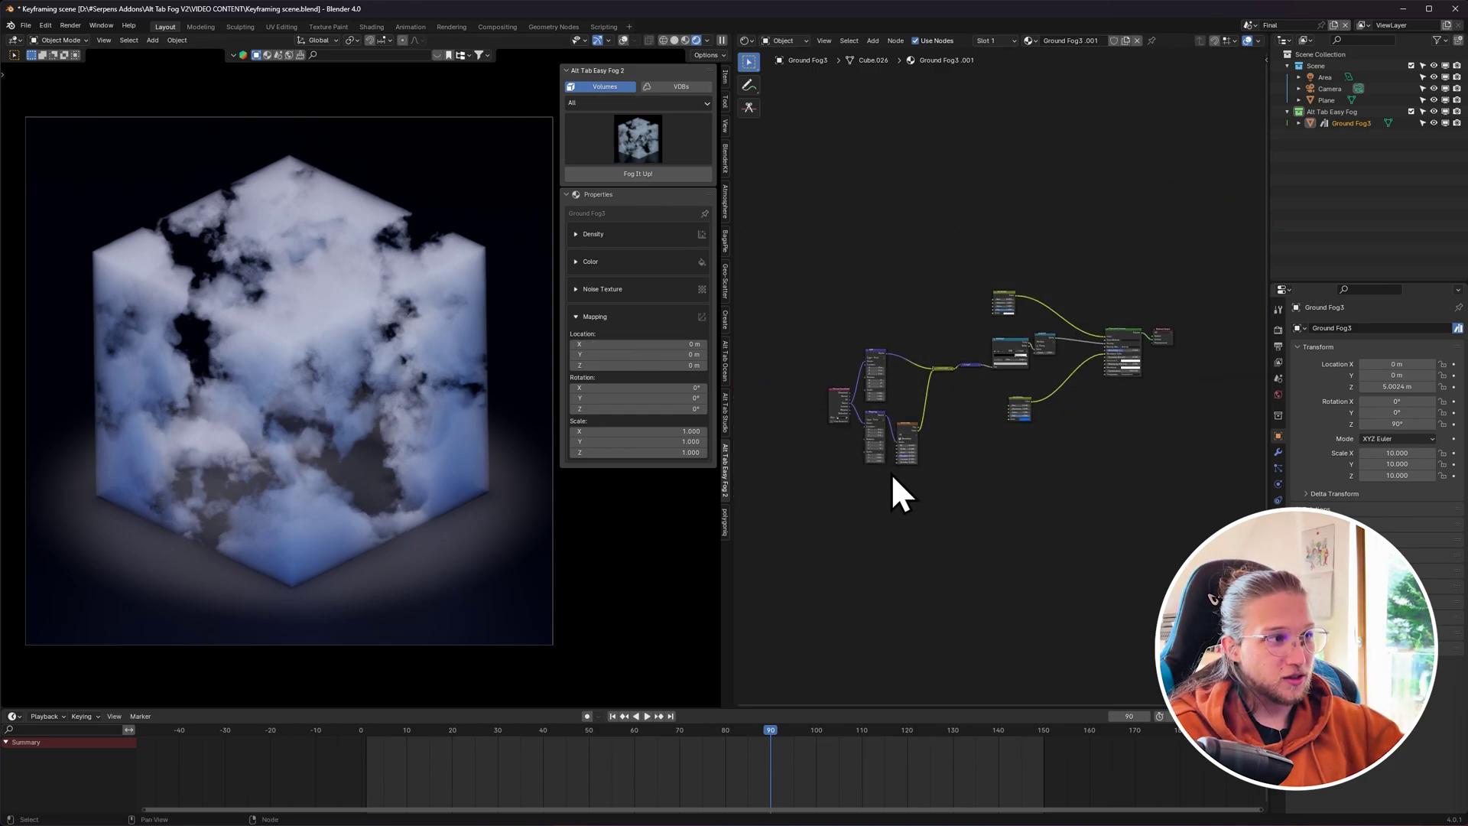
scroll(891, 472, up, 5)
middle_drag(892, 472, 836, 462)
key(ctrl+space)
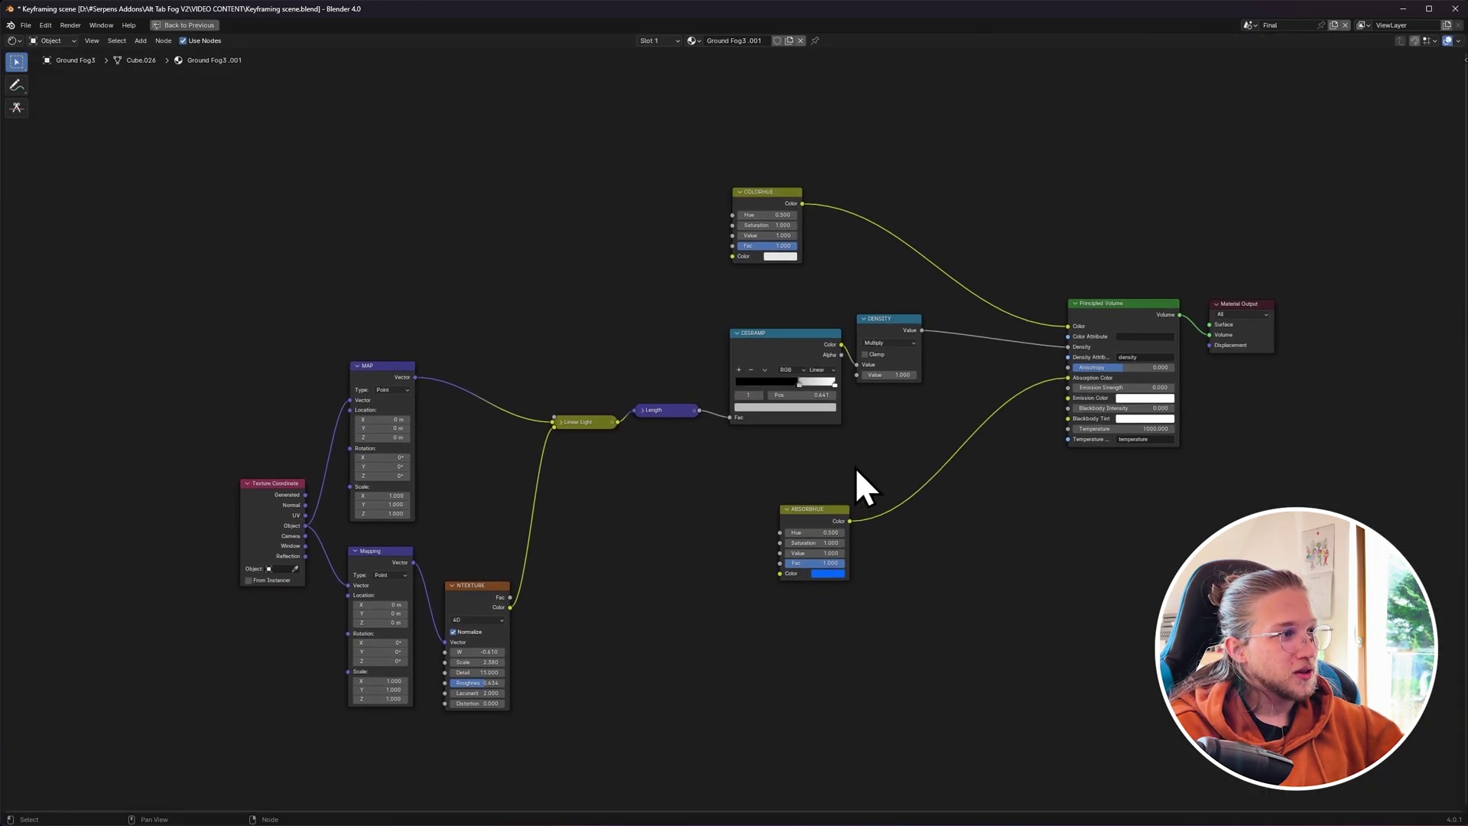
ctrl+middle_drag(637, 467, 610, 462)
middle_drag(362, 618, 507, 508)
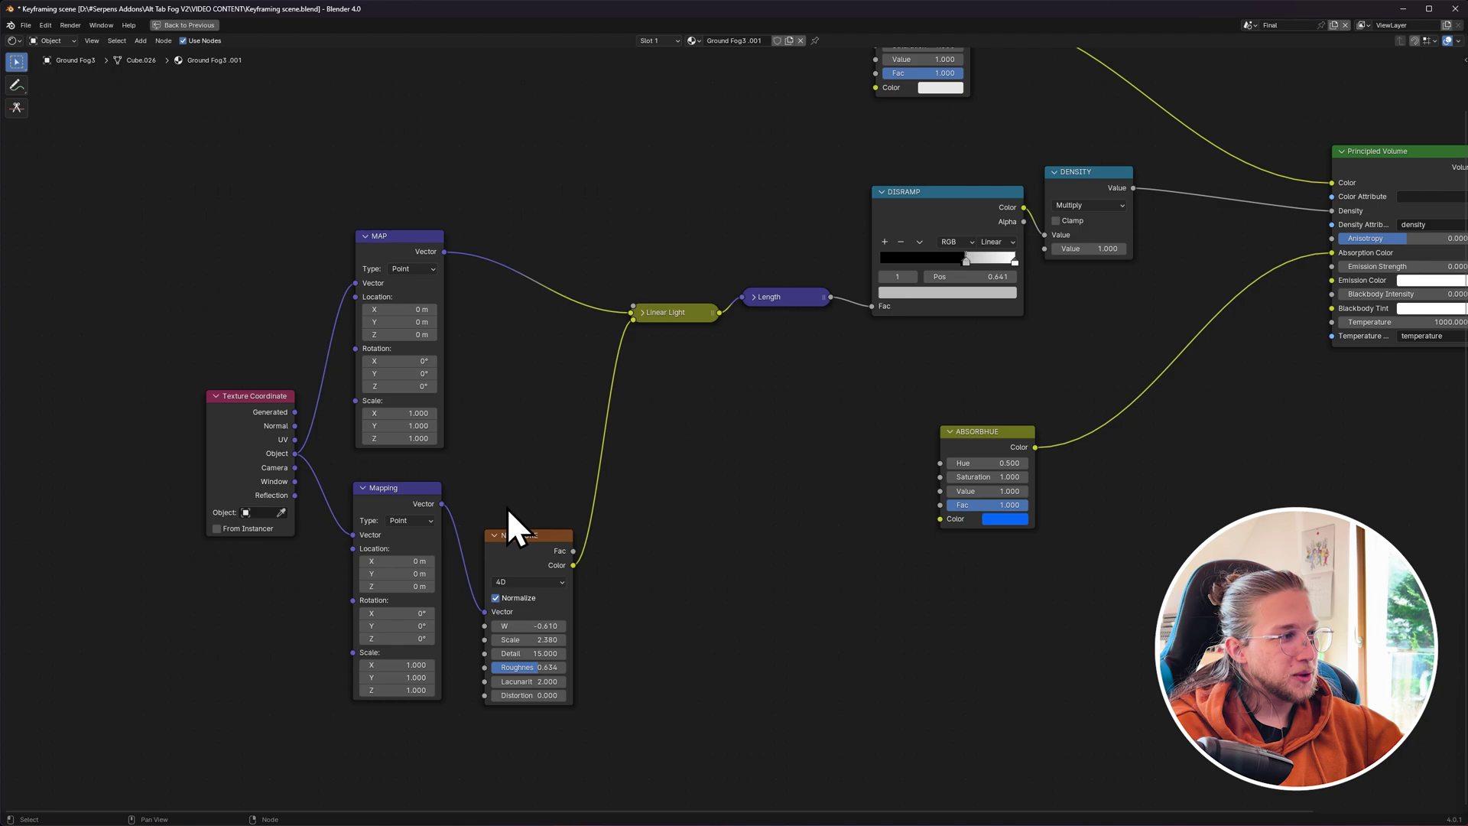
click(514, 536)
click(535, 283)
middle_drag(689, 328, 482, 590)
click(902, 435)
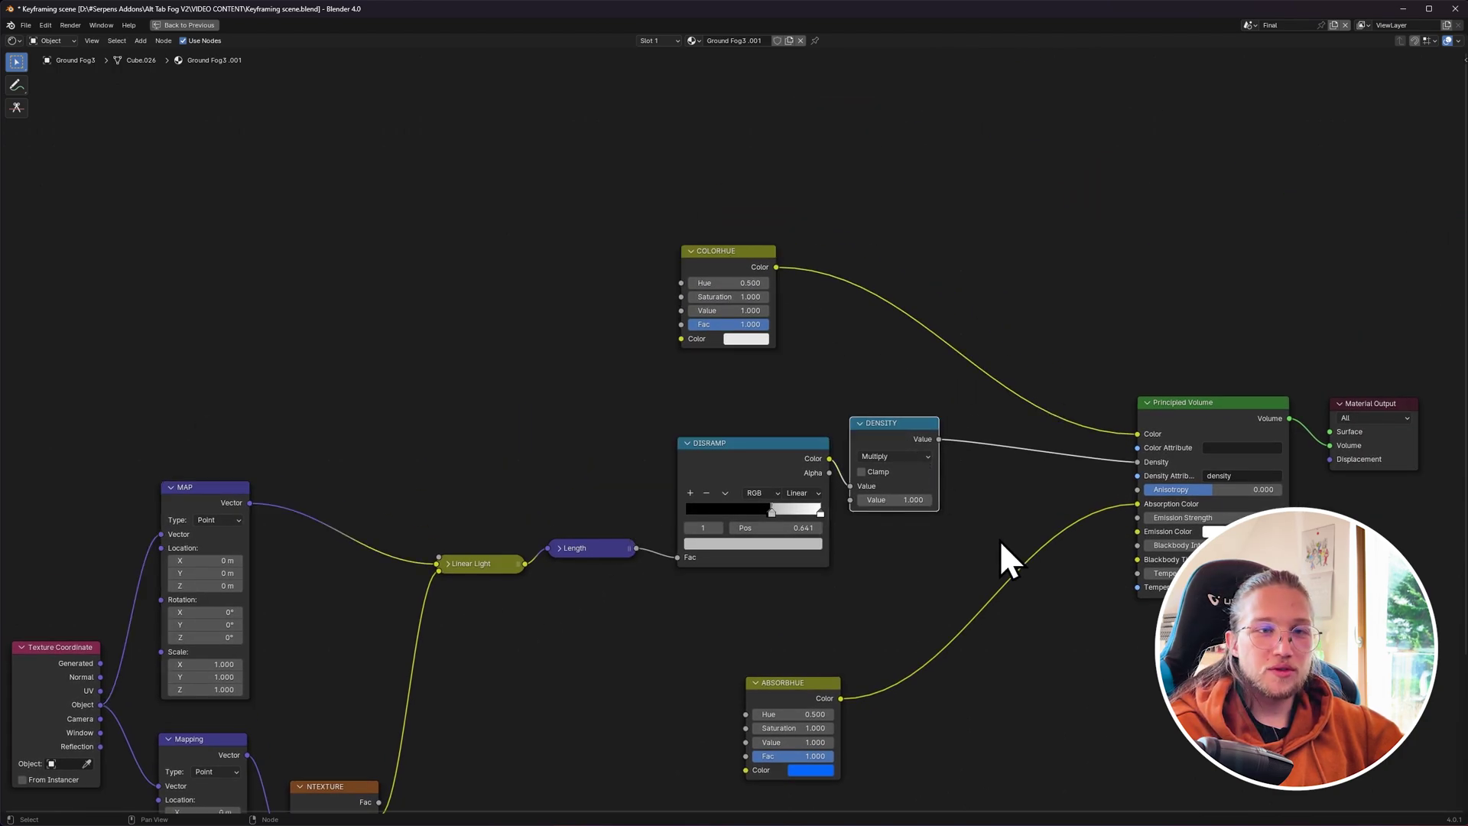
click(1001, 542)
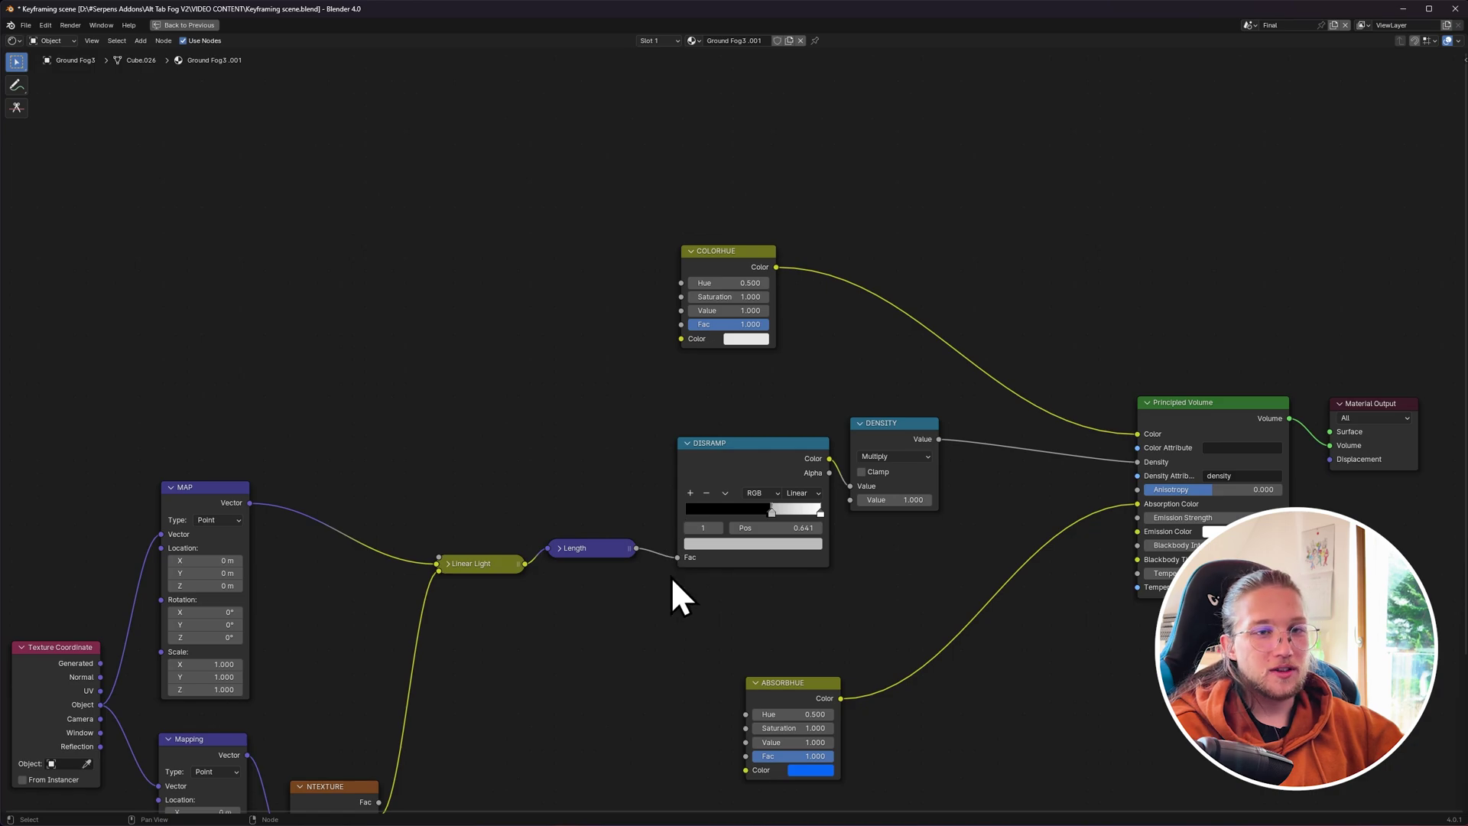
scroll(650, 602, down, 2)
middle_drag(562, 586, 602, 422)
scroll(606, 427, up, 5)
middle_drag(605, 426, 1156, 292)
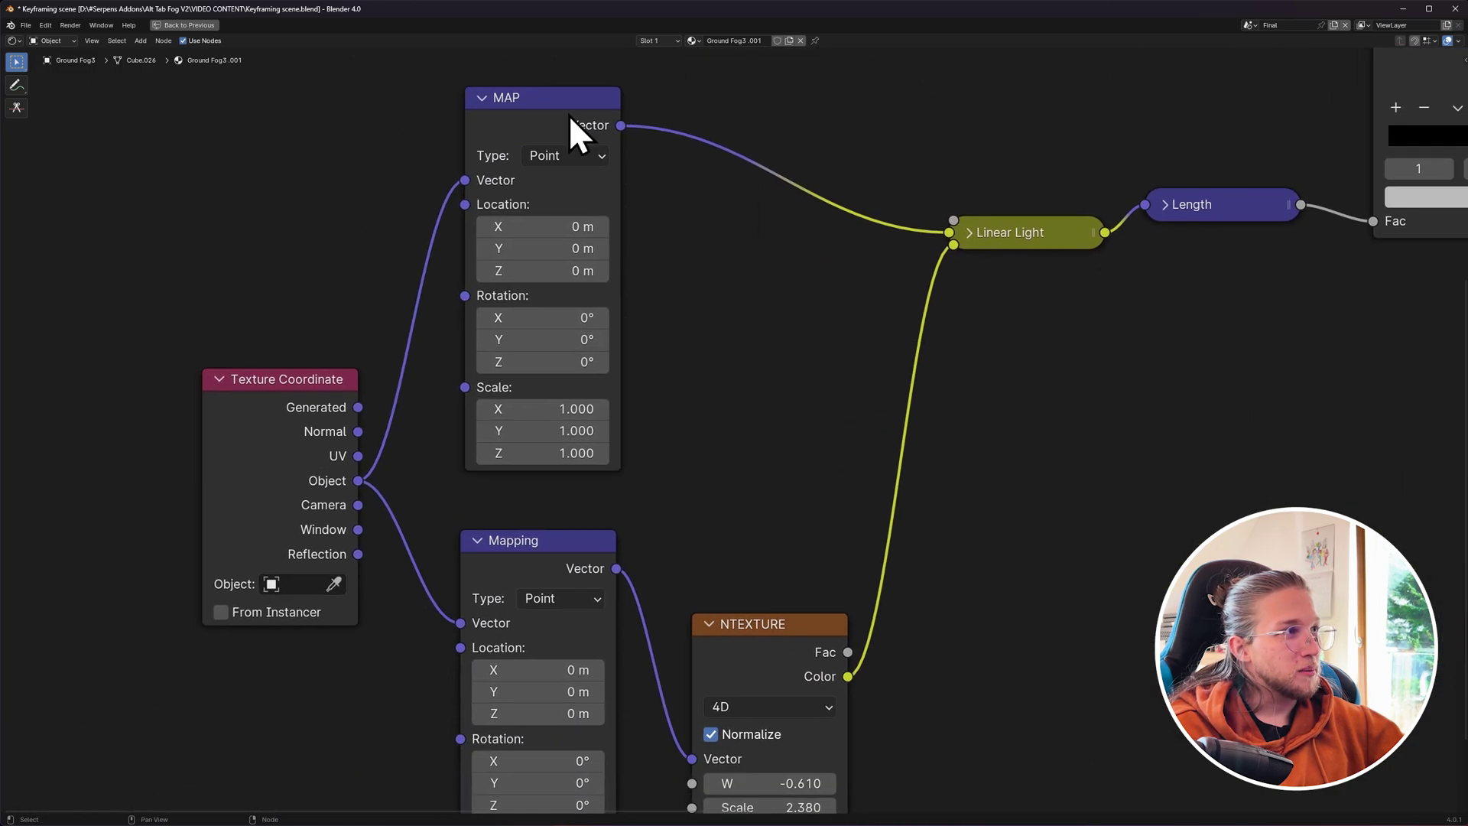
Change the original MAP node's name to MappingTemp, name the new Mapping node MAP, and restore the normal layout.
click(570, 116)
key(n)
scroll(923, 398, down, 2)
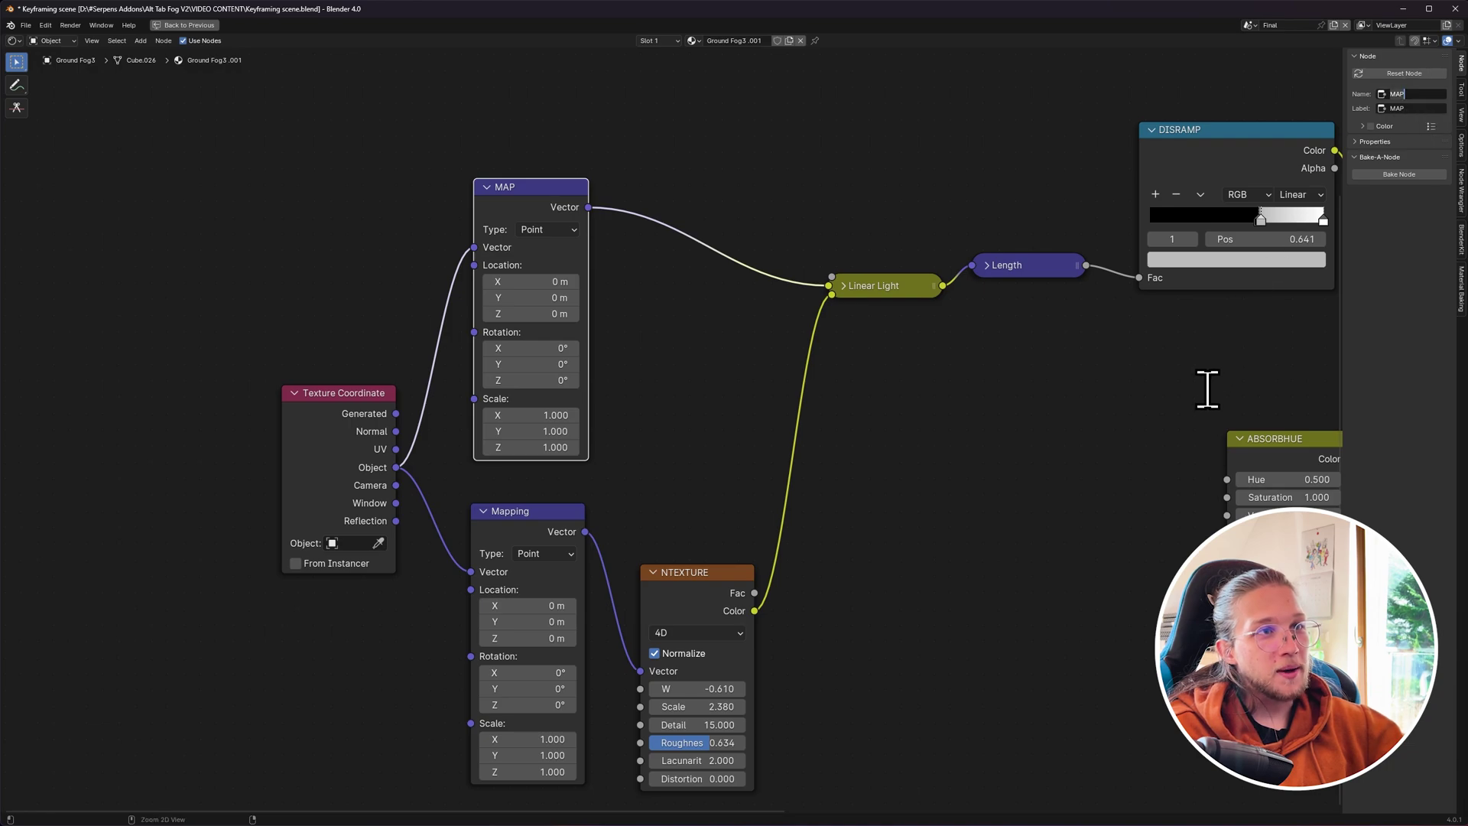
click(1415, 93)
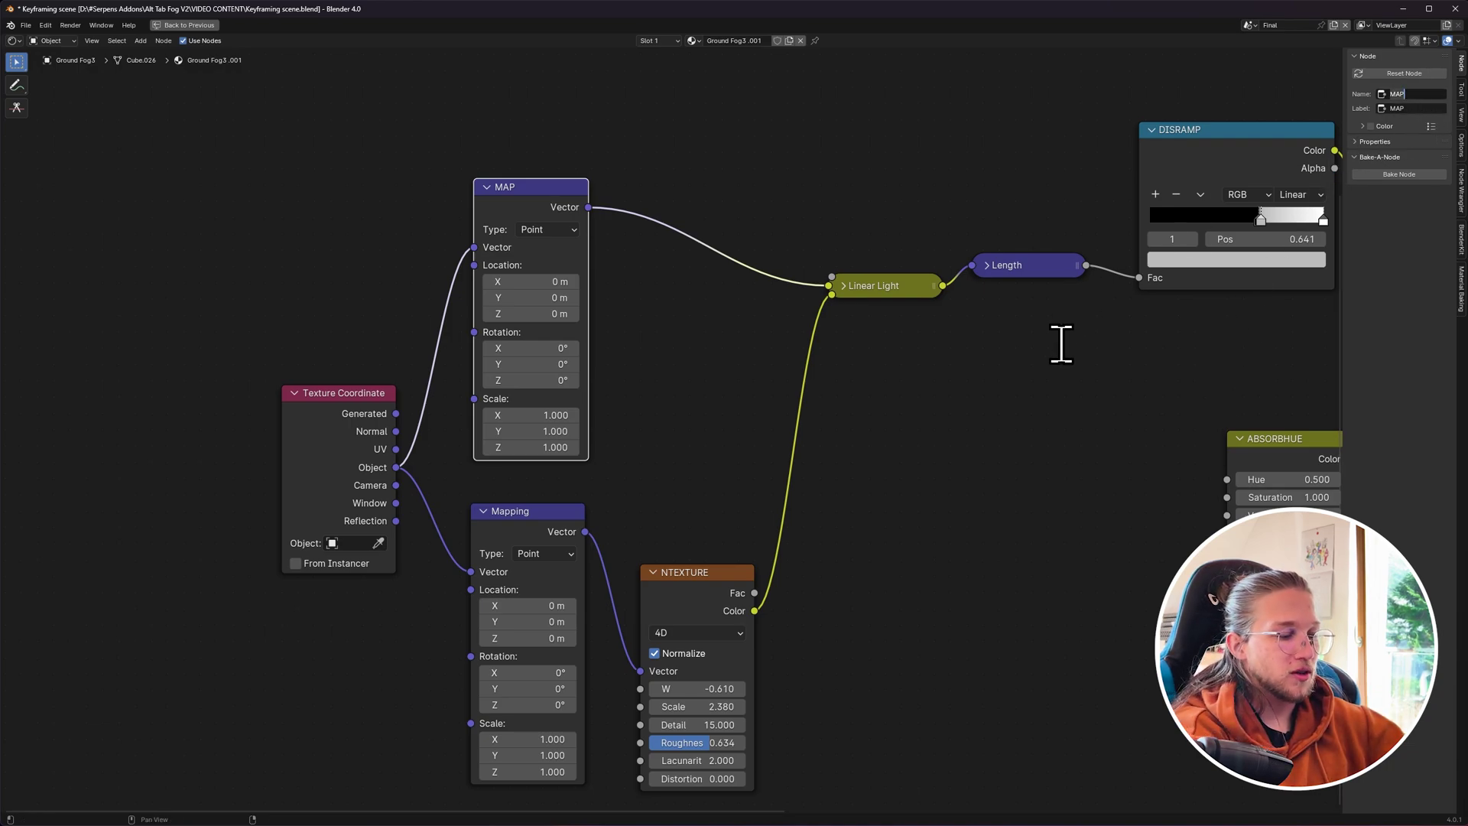
text(MappingTemp)
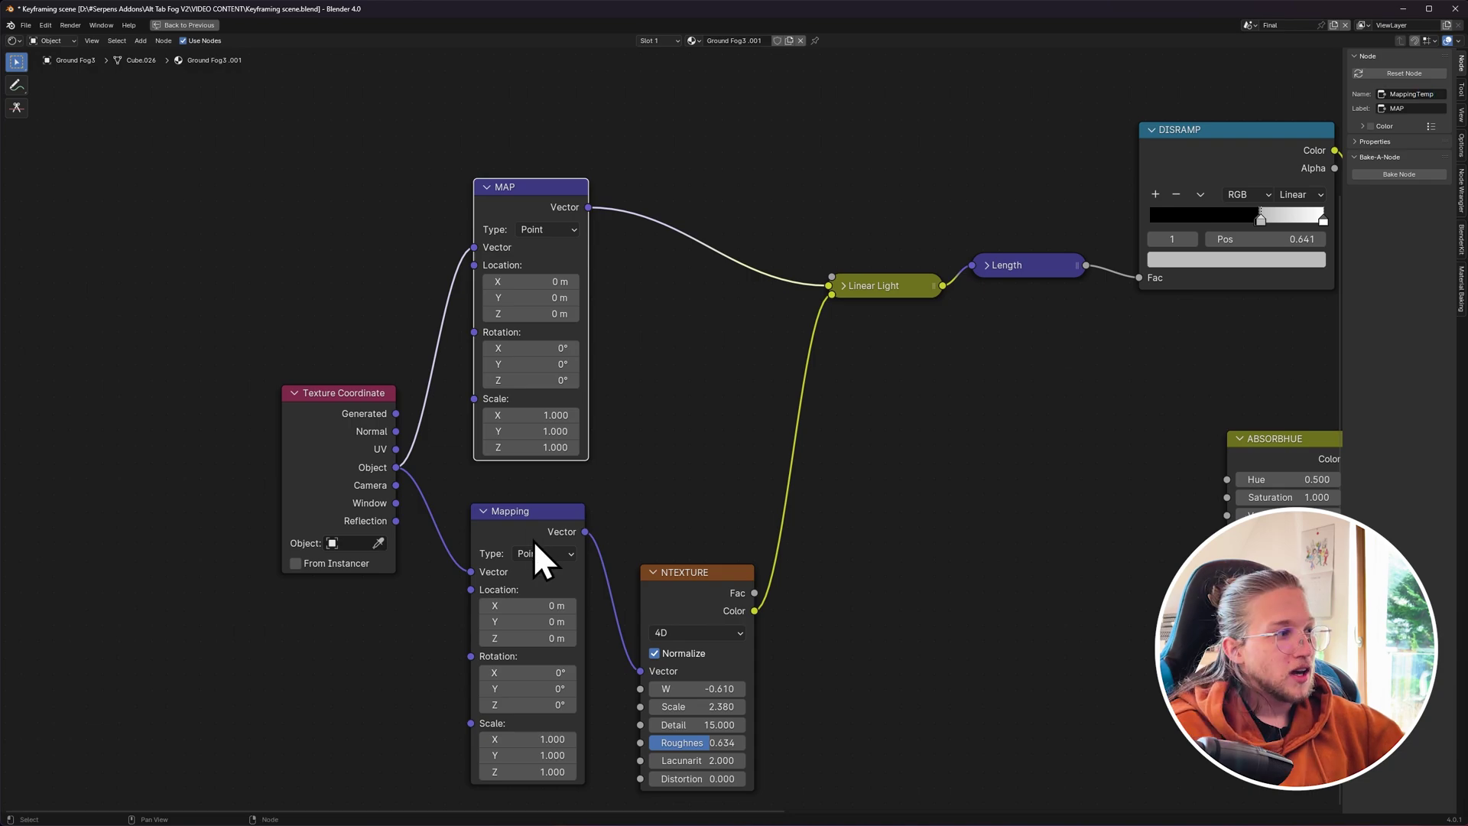
click(539, 526)
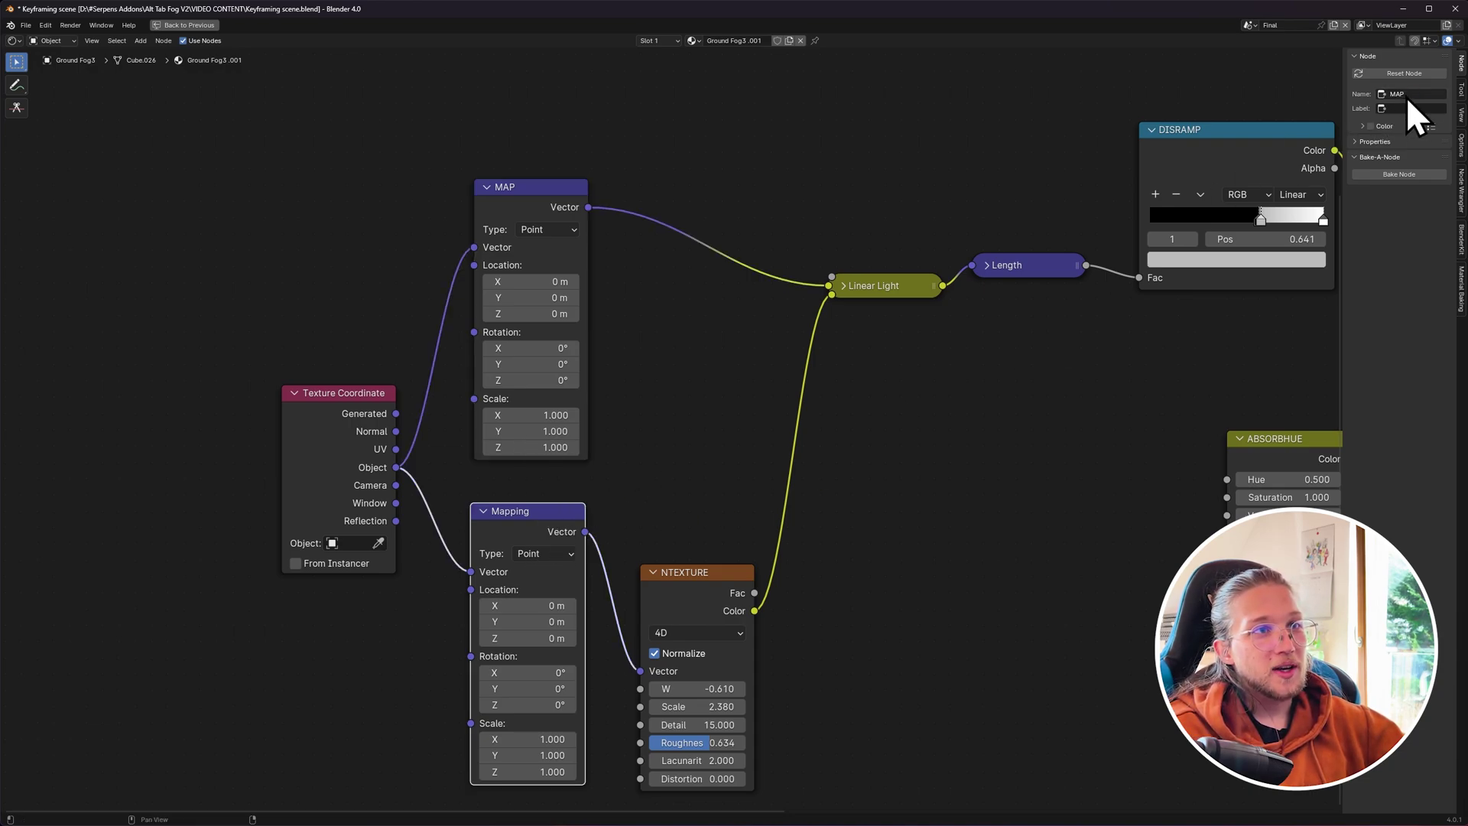
key(ctrl+space)
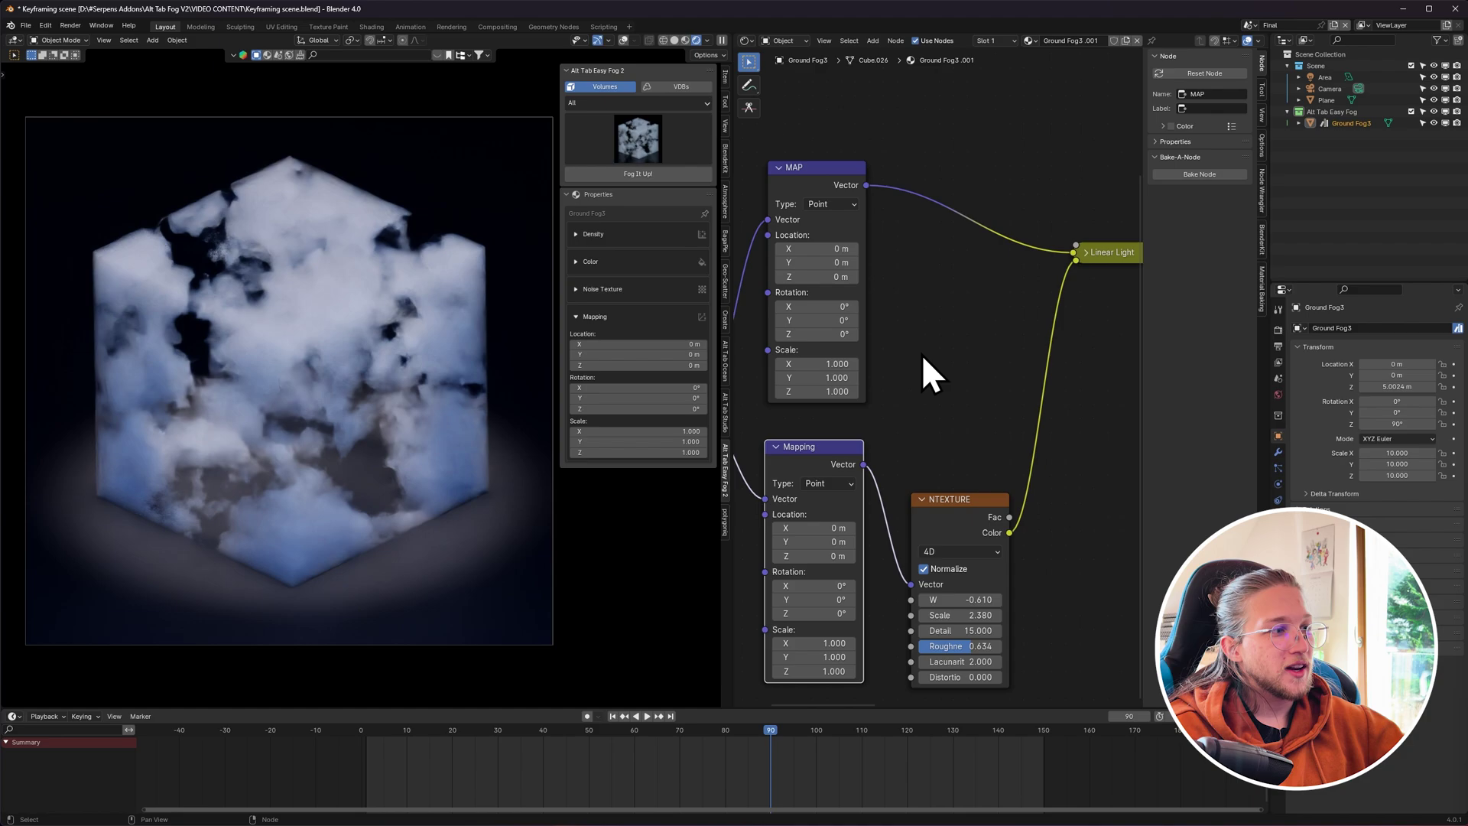
Try shifting Location Z in the add-on's Mapping properties for Ground Fog3, cancelling the change.
drag(642, 365, 688, 364)
right_click(665, 364)
right_click(679, 365)
Label the original mapping node MappingTemp and label the new Mapping node feeding NTEXTURE as MAP.
click(817, 453)
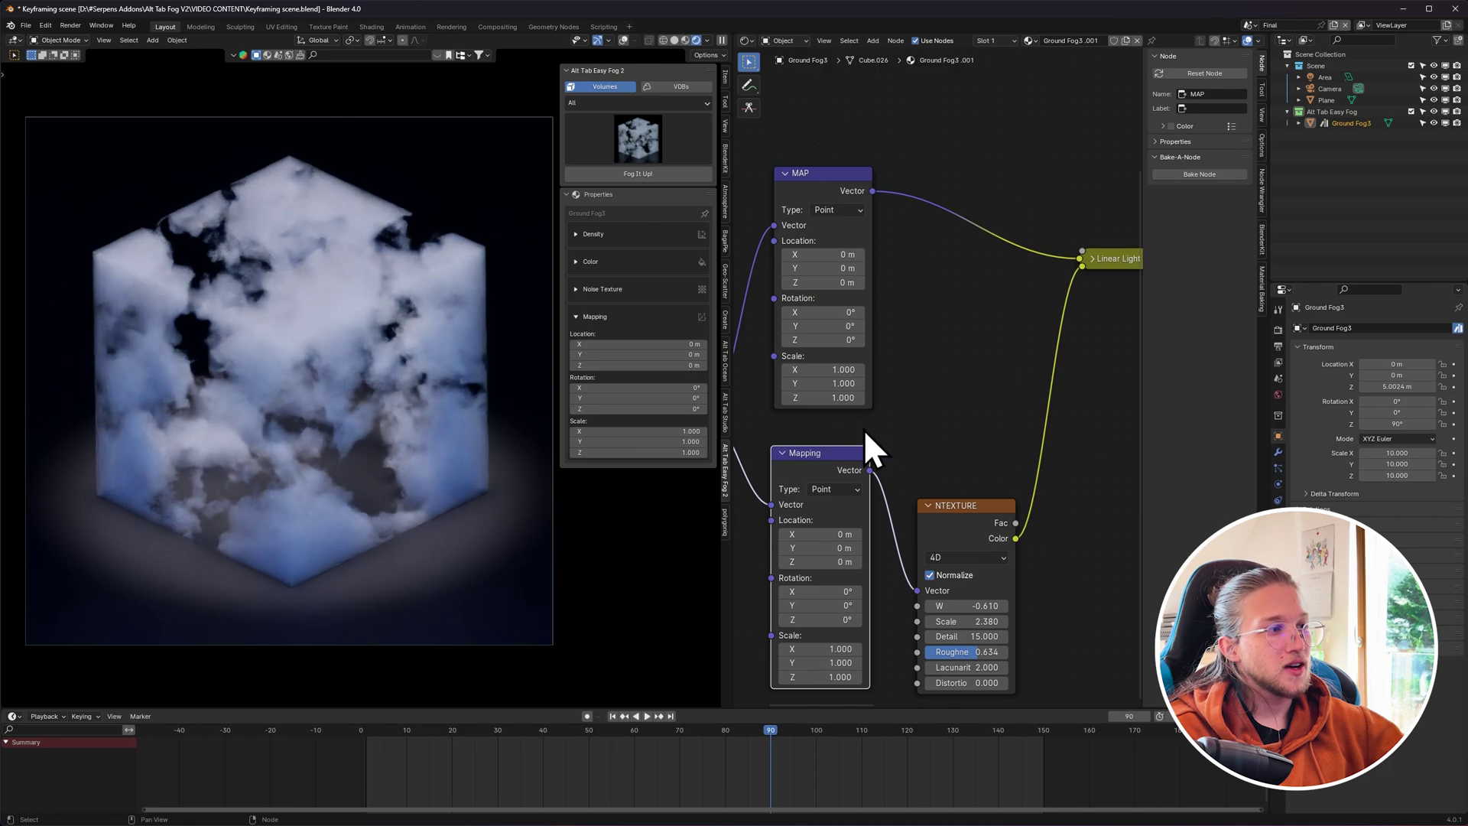
middle_drag(864, 429, 913, 410)
click(856, 173)
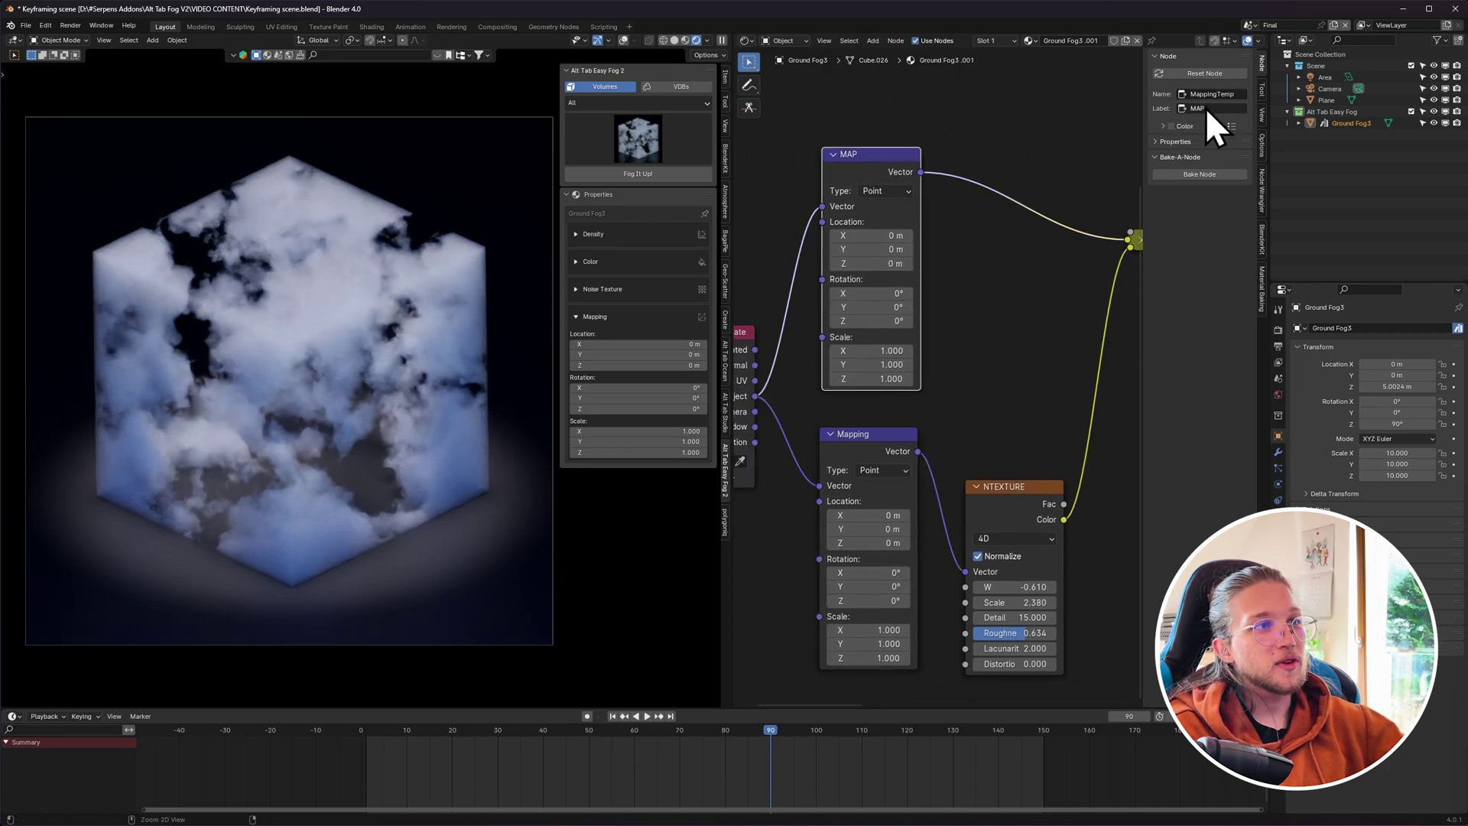
text(MappingTemp)
click(869, 451)
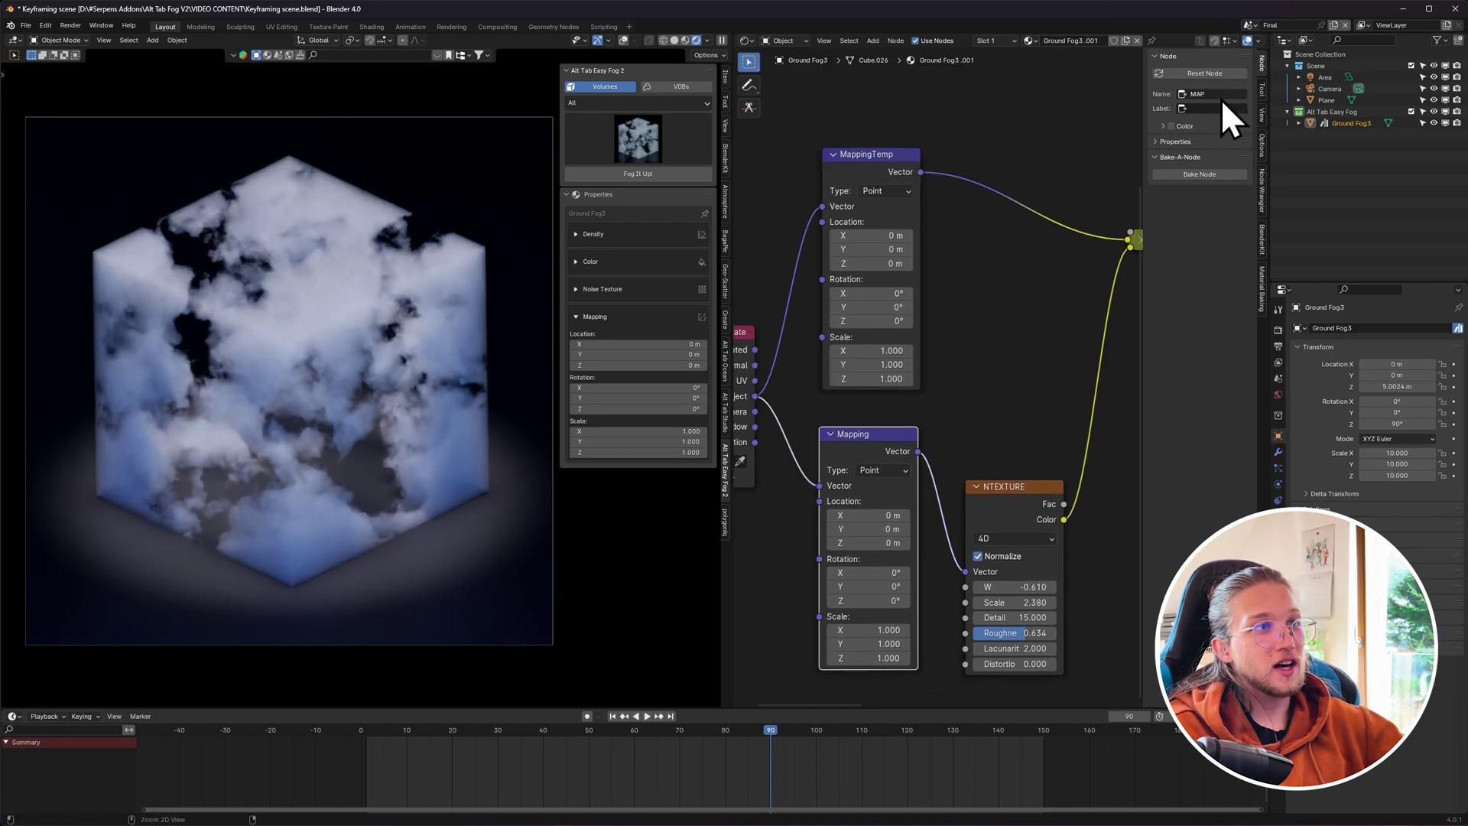
text(MAP)
Try shifting Location Z on the MappingTemp node, cancelling the change.
click(860, 154)
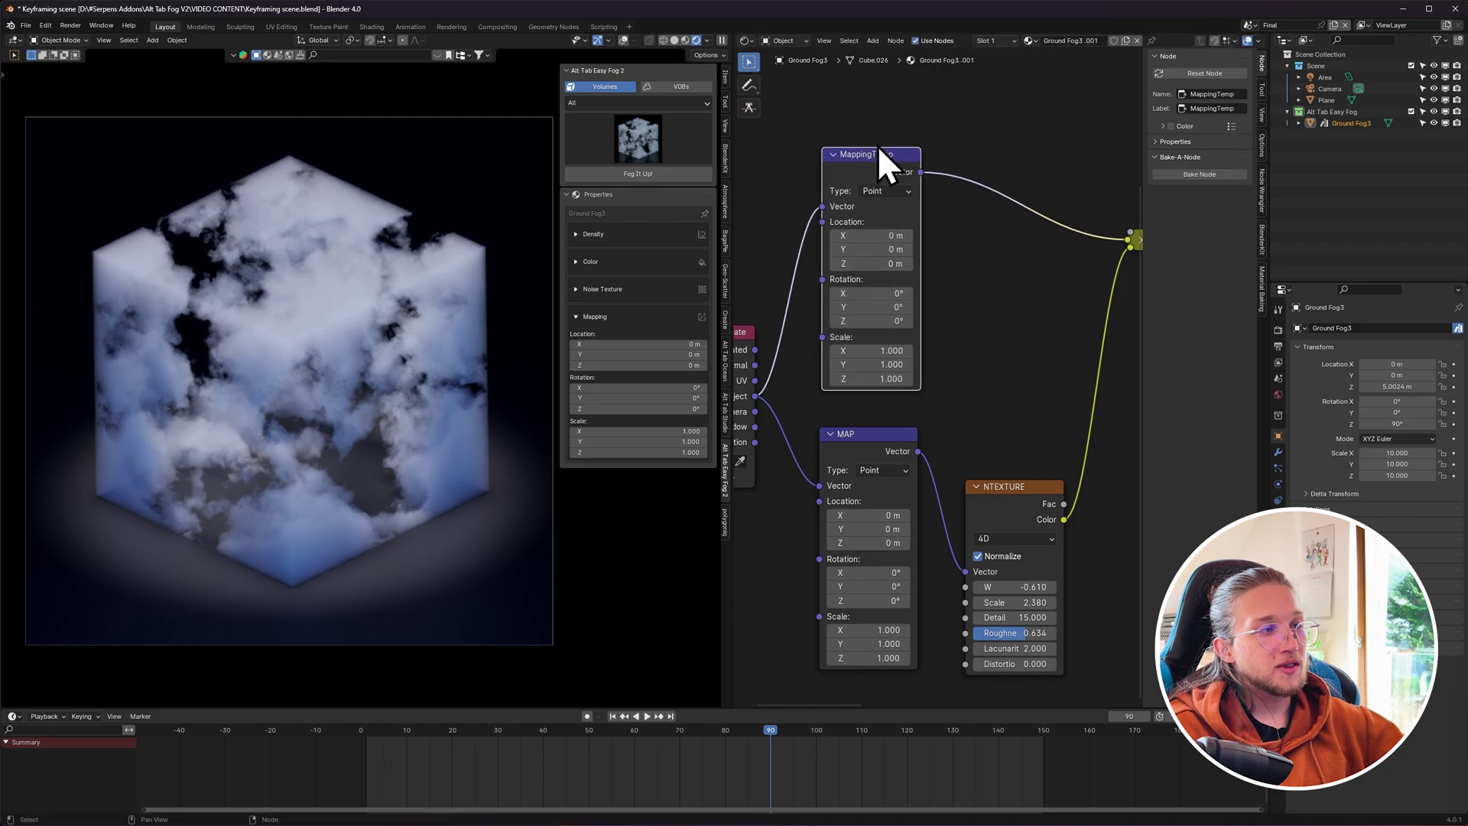
mouse_move(884, 263)
mouse_down()
mouse_move(910, 263)
mouse_move(862, 262)
mouse_up()
click(864, 434)
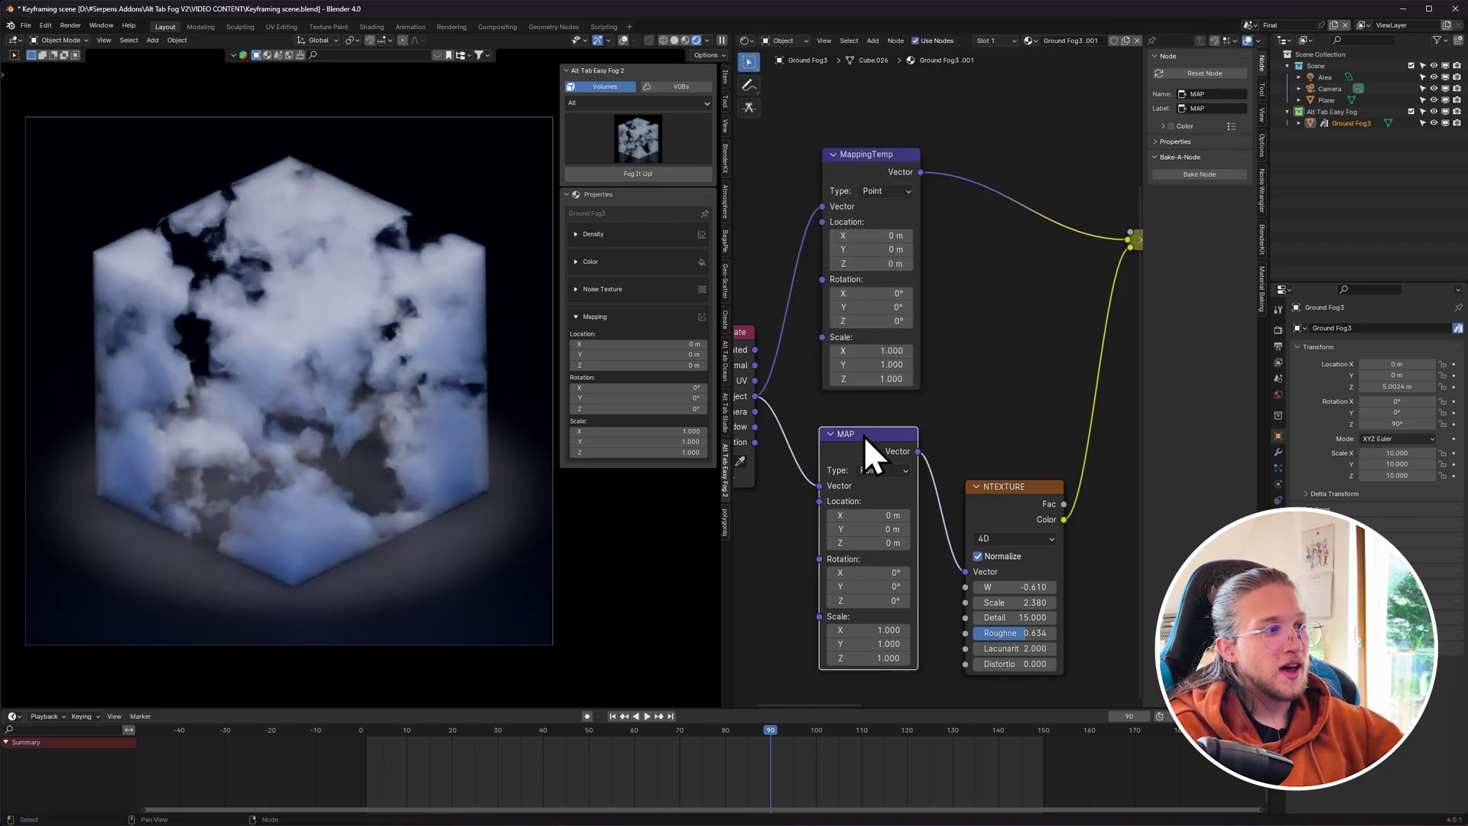
Try shifting Location Y on the new MAP node that feeds NTEXTURE, cancelling each change.
middle_drag(878, 433, 891, 263)
click(1055, 327)
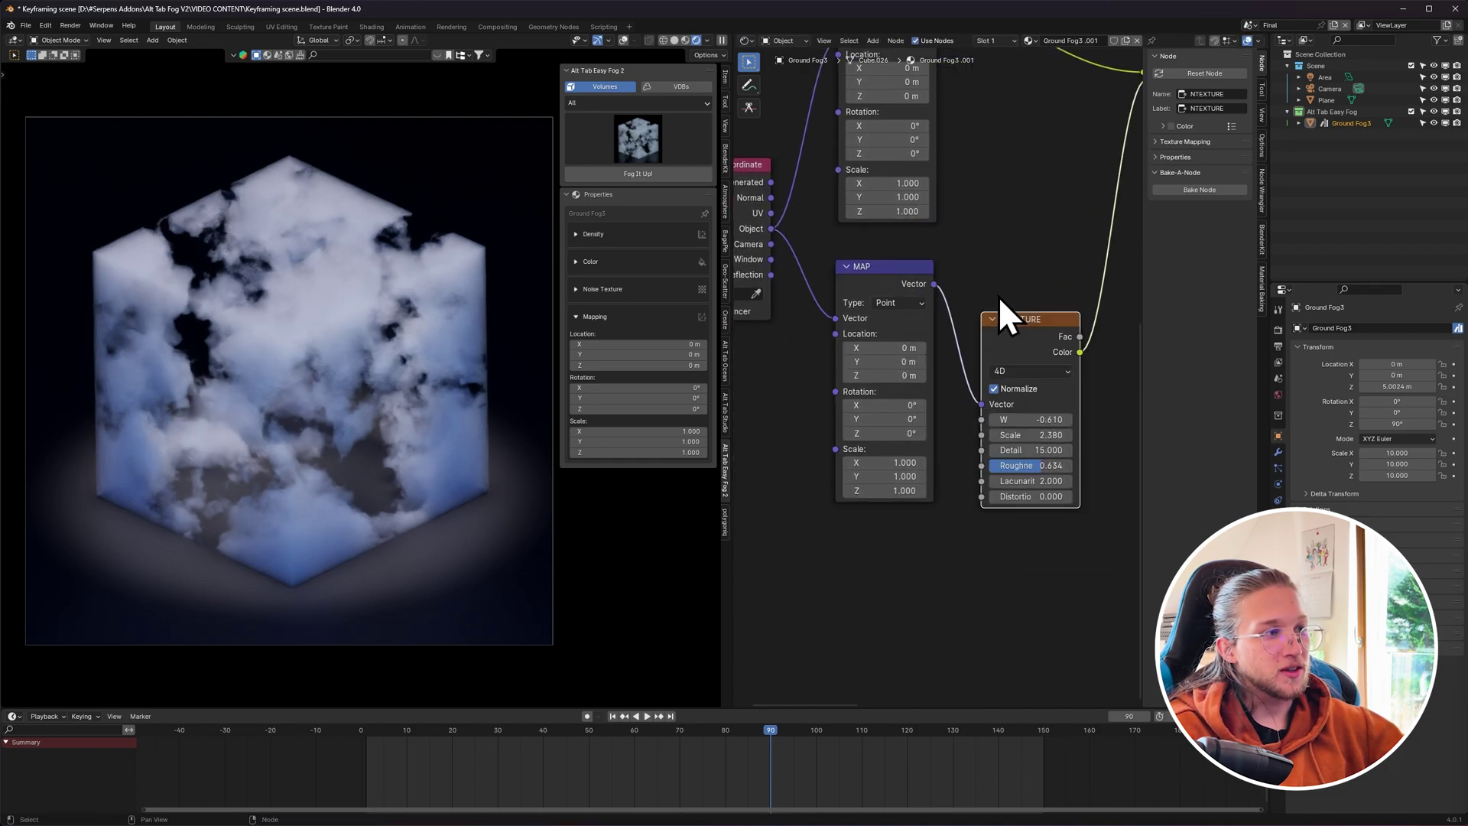
drag(890, 361, 915, 361)
right_click(907, 361)
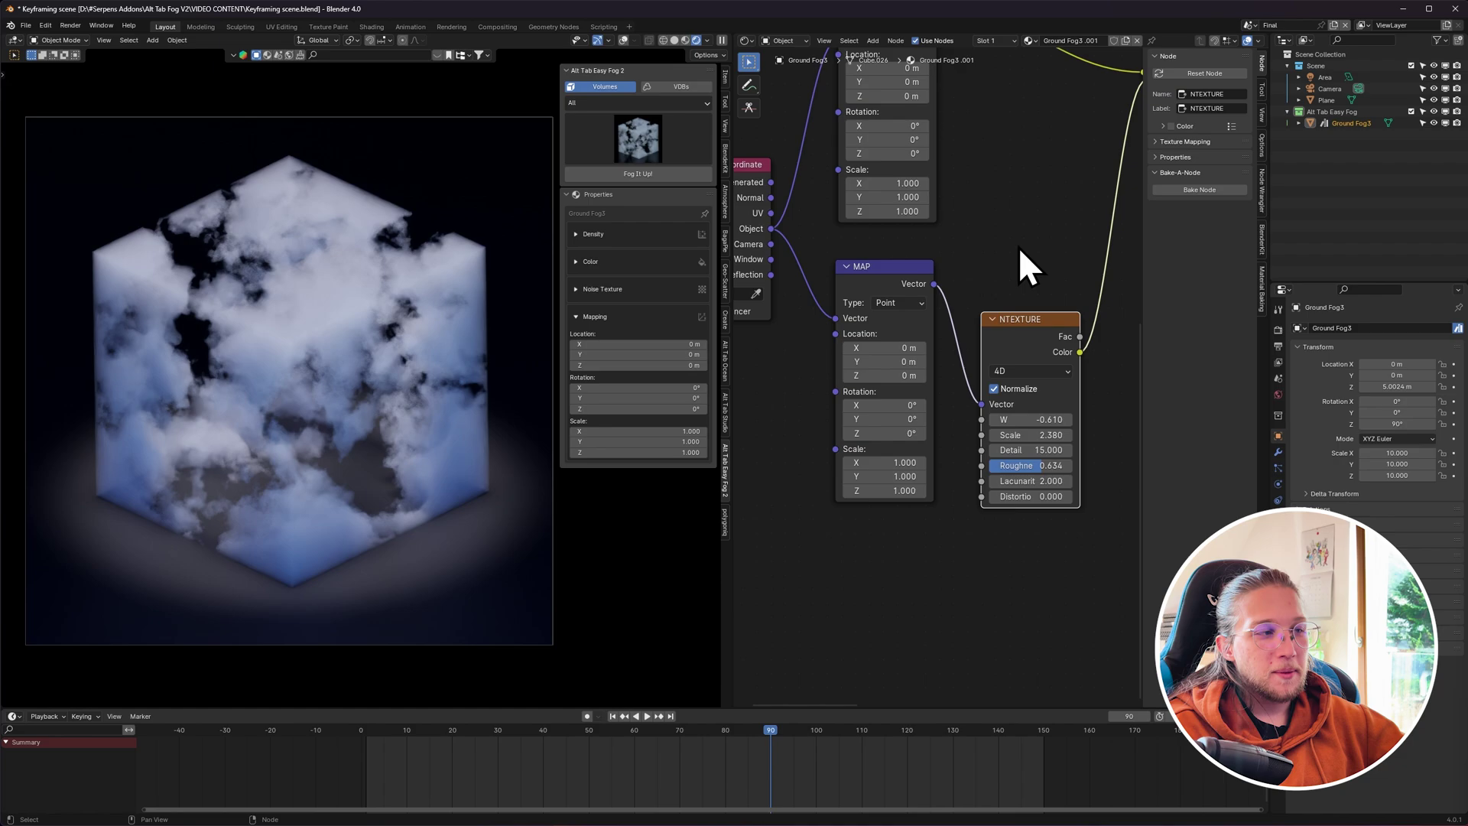
click(918, 274)
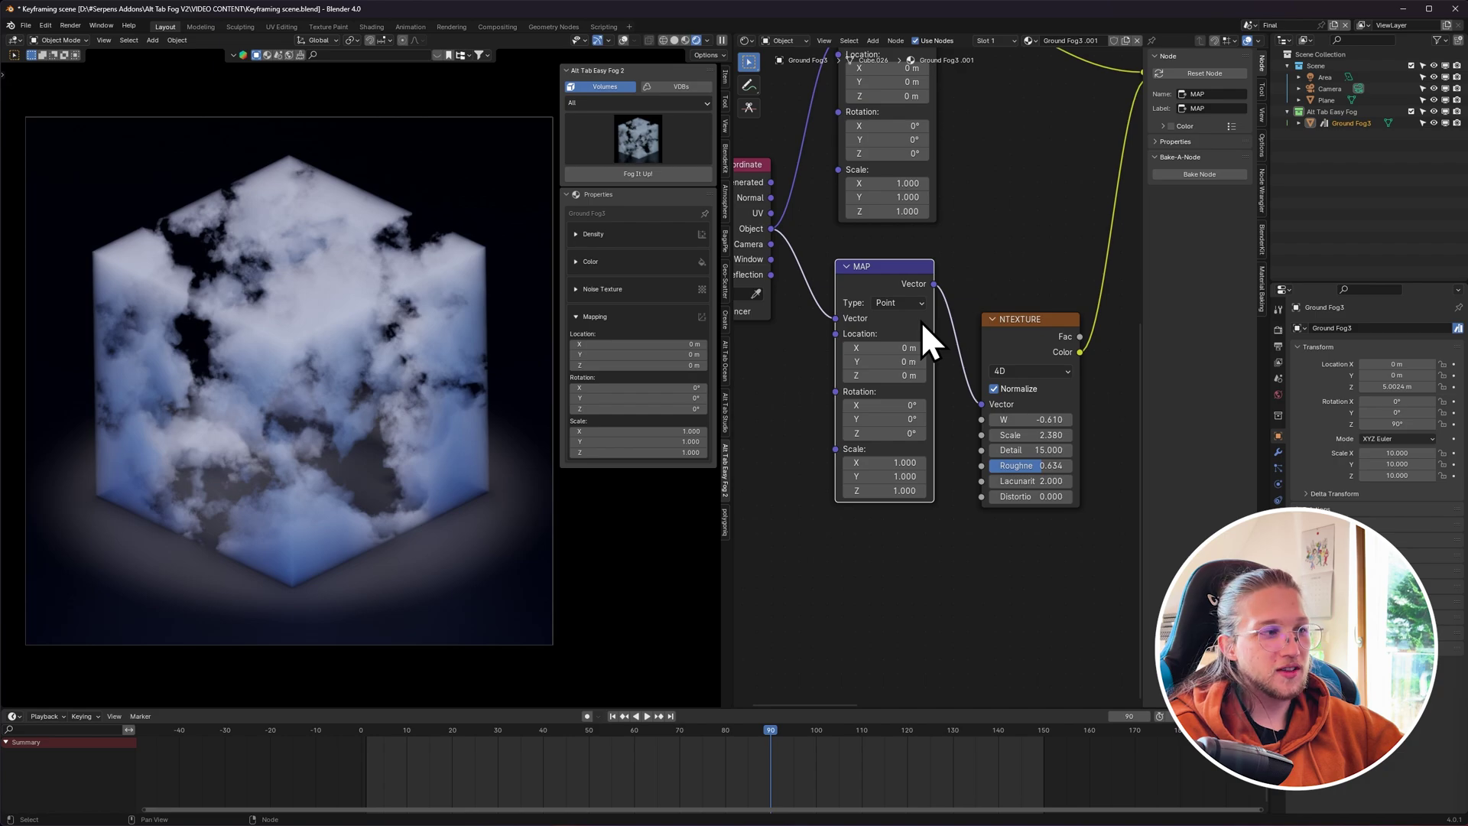
mouse_move(913, 361)
mouse_down()
mouse_move(885, 360)
mouse_move(921, 362)
mouse_up()
right_click(885, 363)
right_click(883, 363)
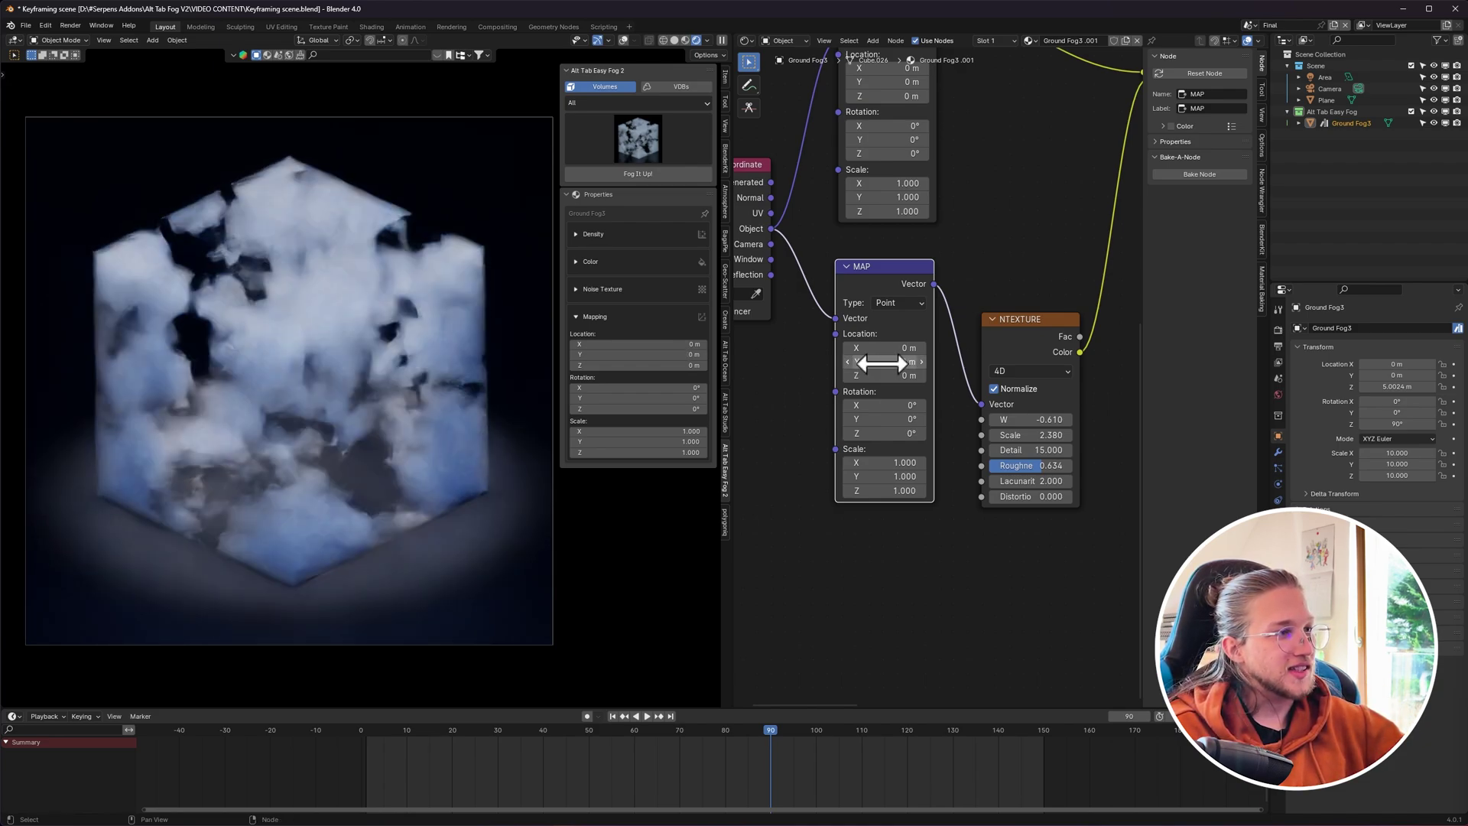
Browse the add-on's VDBs preset gallery and return to the Volumes presets.
scroll(967, 279, down, 3)
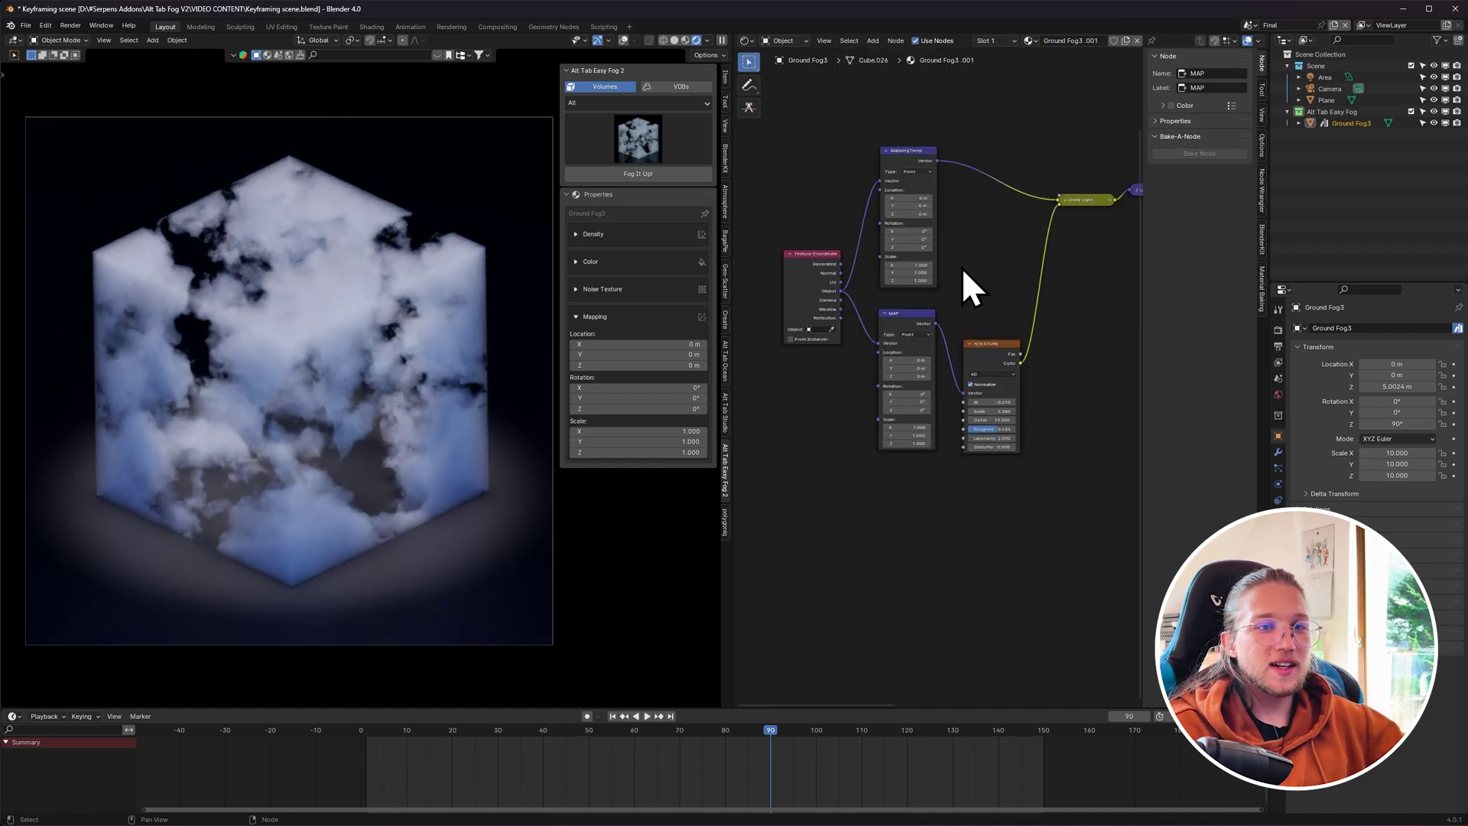
middle_drag(961, 268, 846, 493)
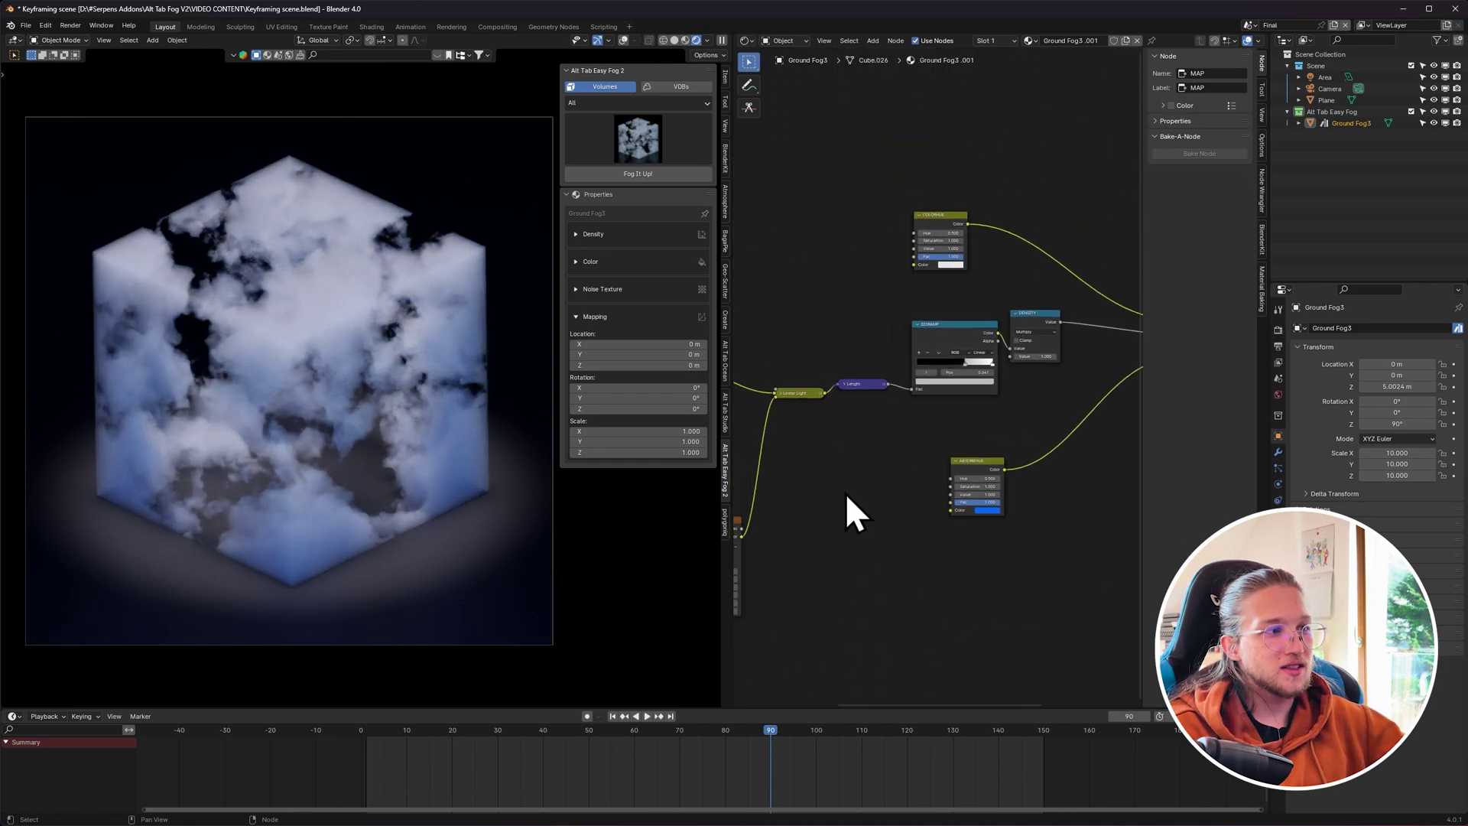
scroll(864, 492, down, 5)
drag(887, 471, 787, 318)
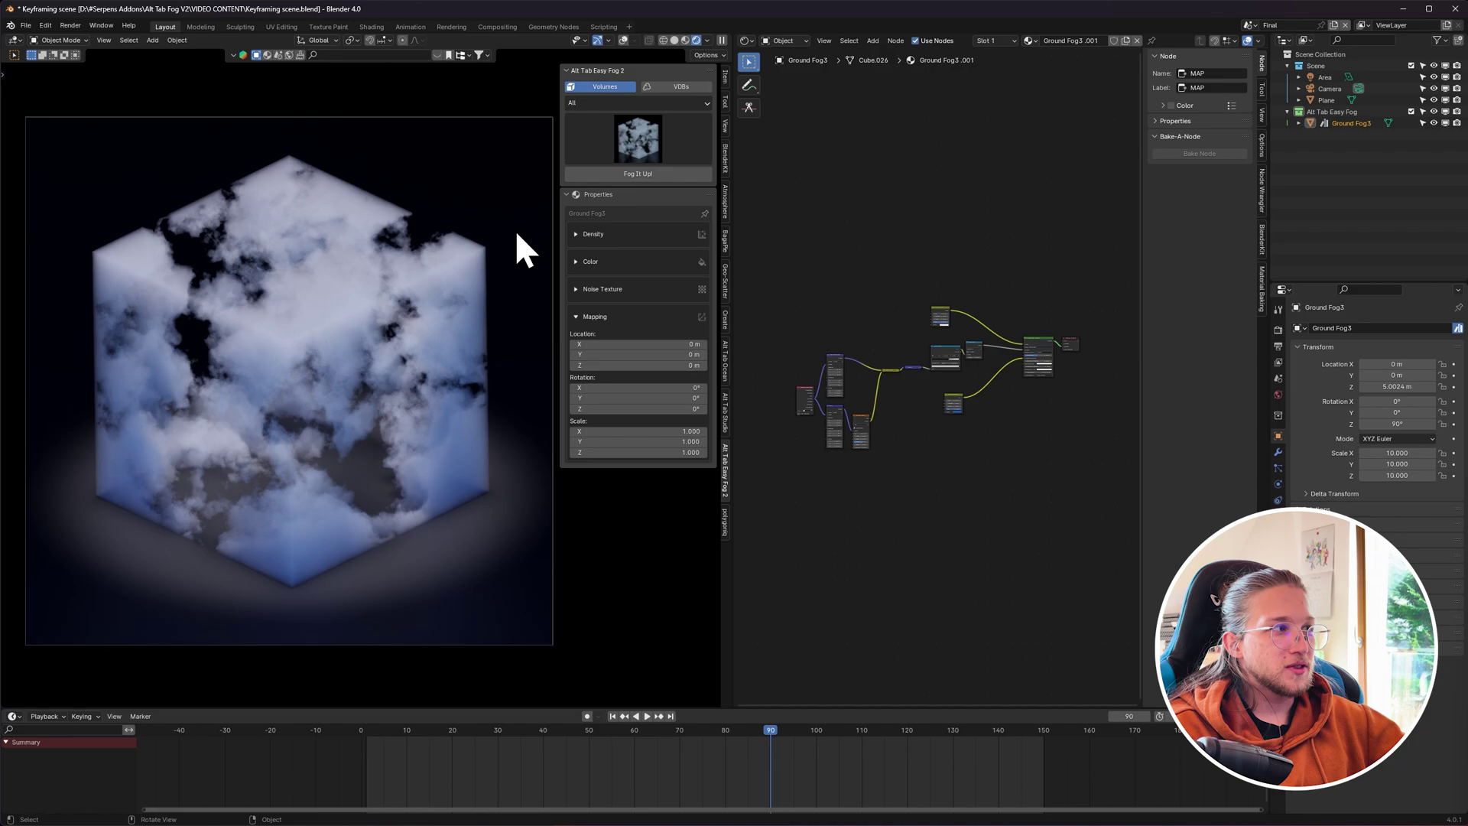
click(650, 144)
click(672, 87)
click(664, 139)
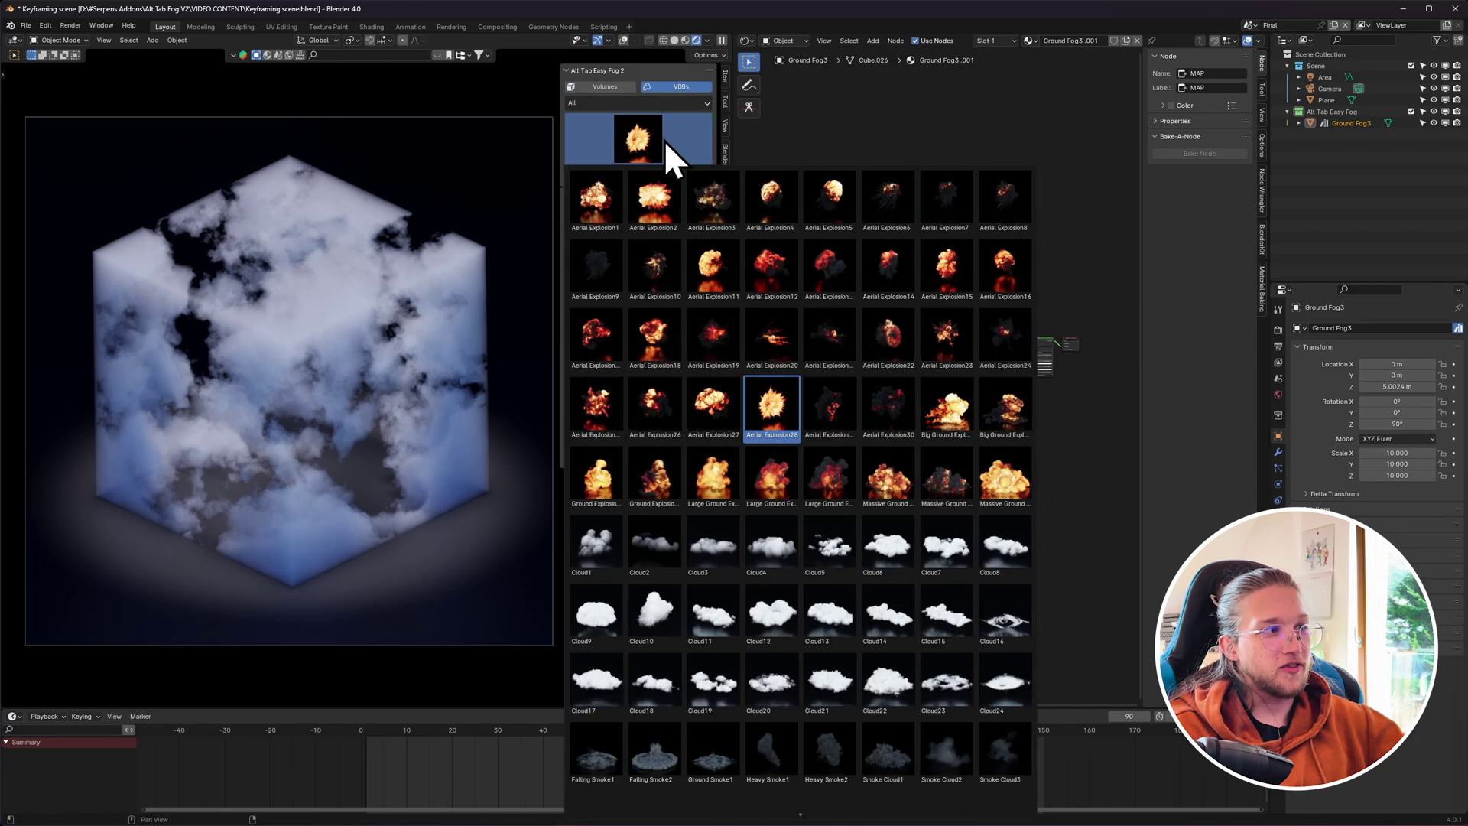
click(664, 140)
click(616, 87)
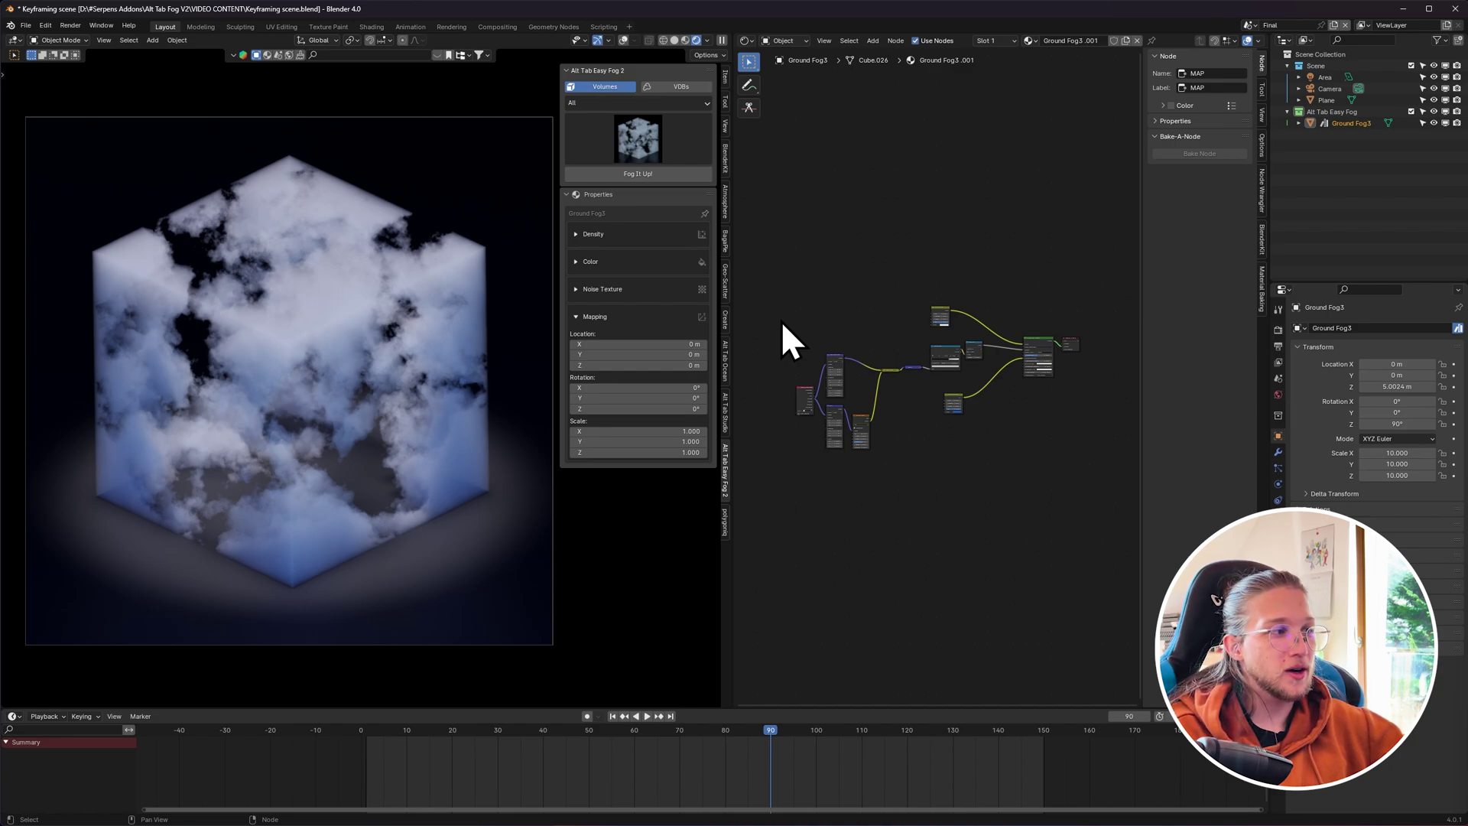
Replace Ground Fog3 with the ground fog volume preset that fills only the lower part of the cube.
ctrl+middle_drag(781, 320, 839, 247)
middle_drag(923, 429, 1144, 469)
scroll(989, 479, down, 5)
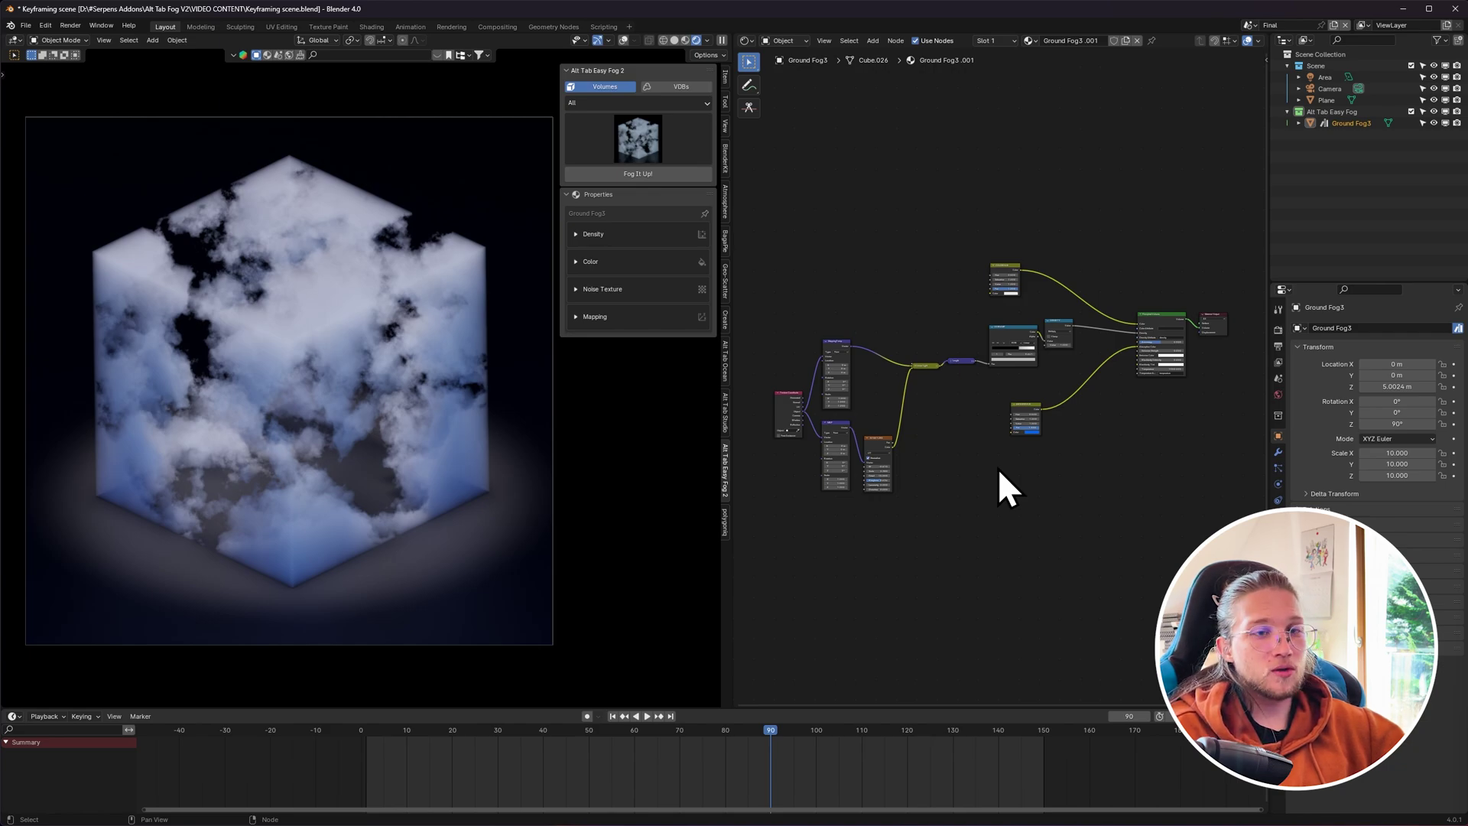
click(635, 152)
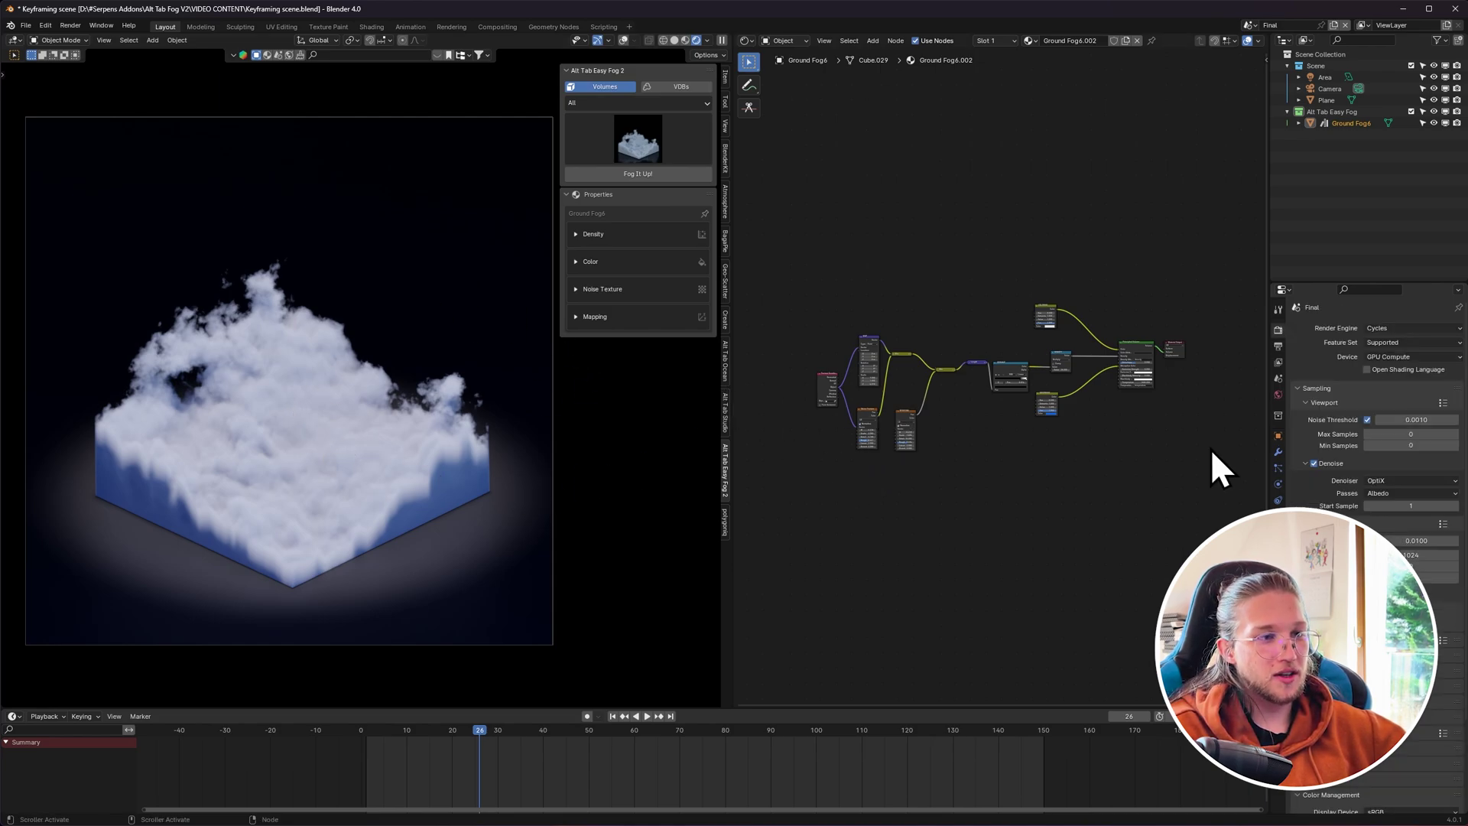
Reset the viewport Noise Threshold to its default of 0.1 for comparison, and set it back to 0.001.
key(BackSpace)
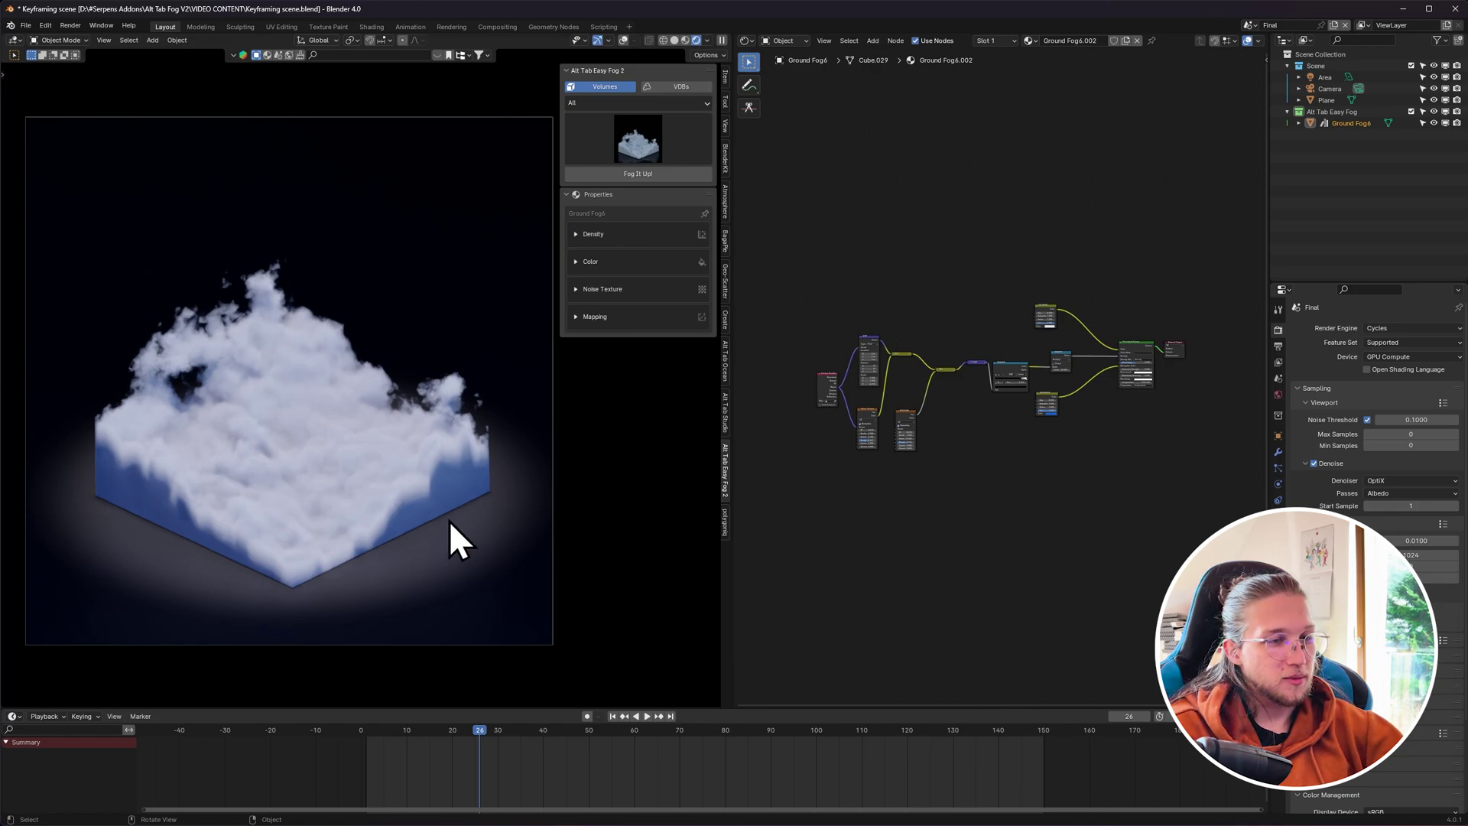
click(1385, 420)
text(0.001)
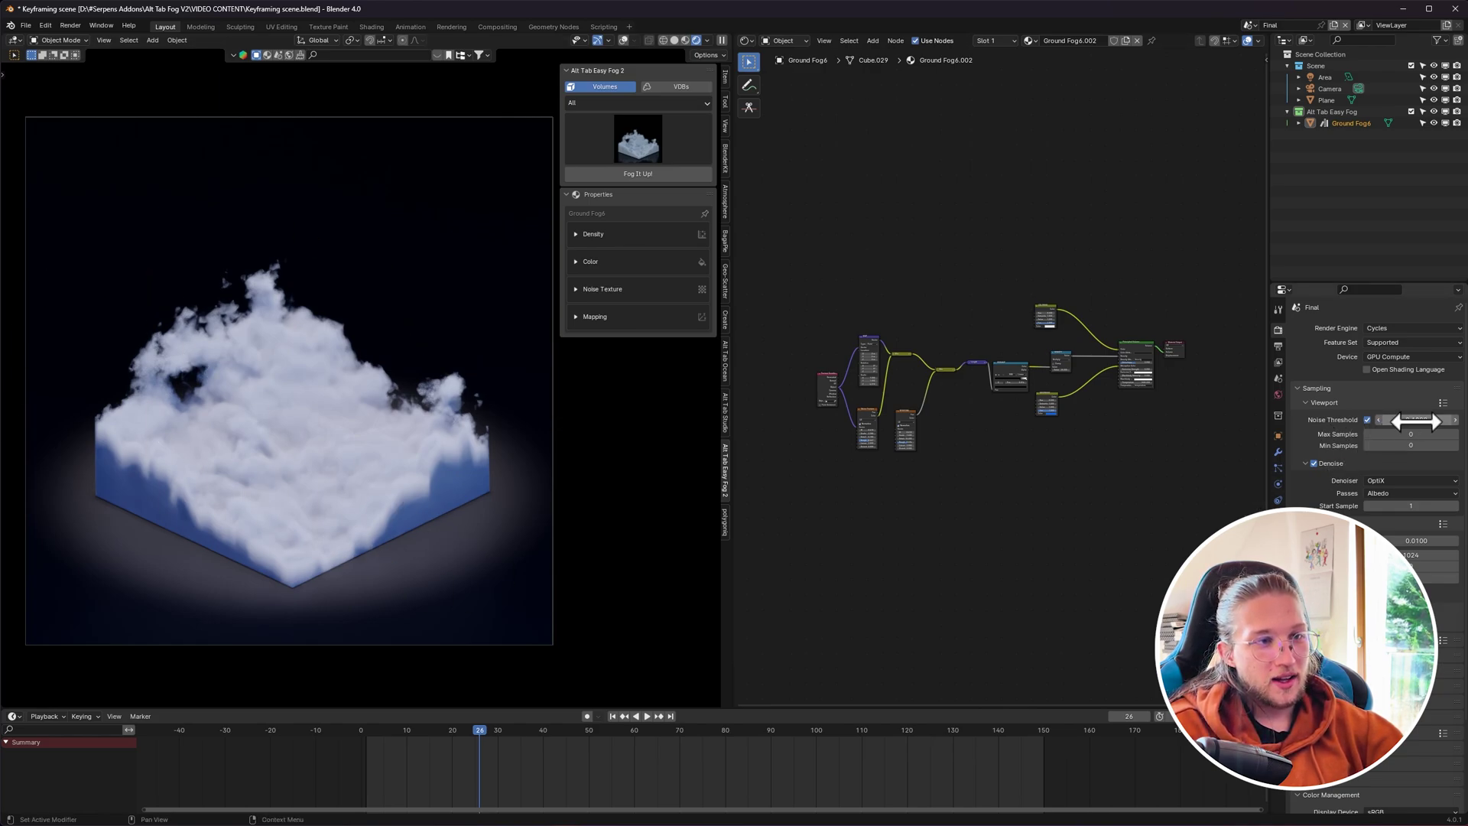
key(Return)
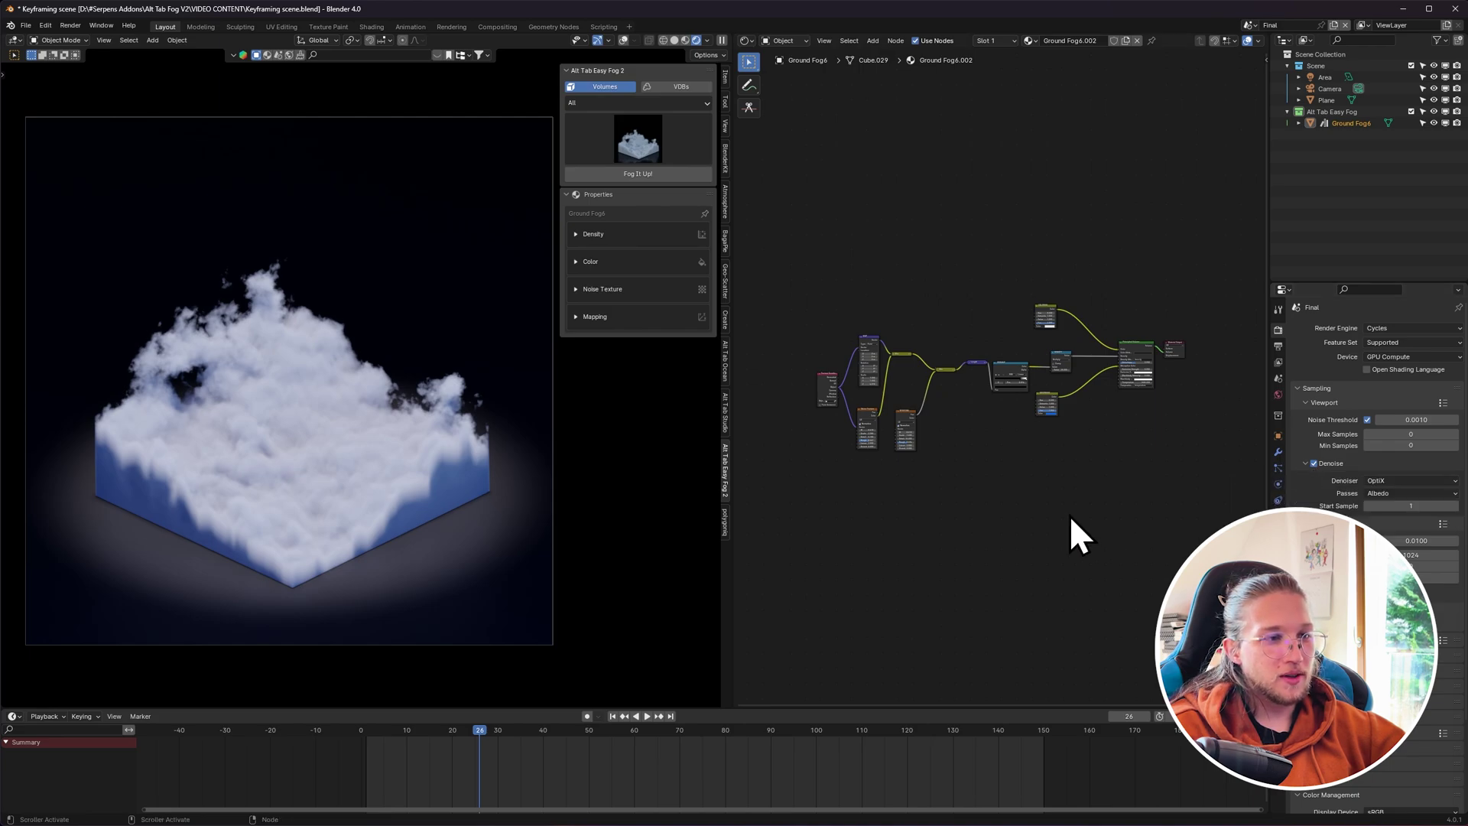
Check the viewport denoiser's Passes setting, briefly orbit the fog preview and return to the camera view.
click(1424, 494)
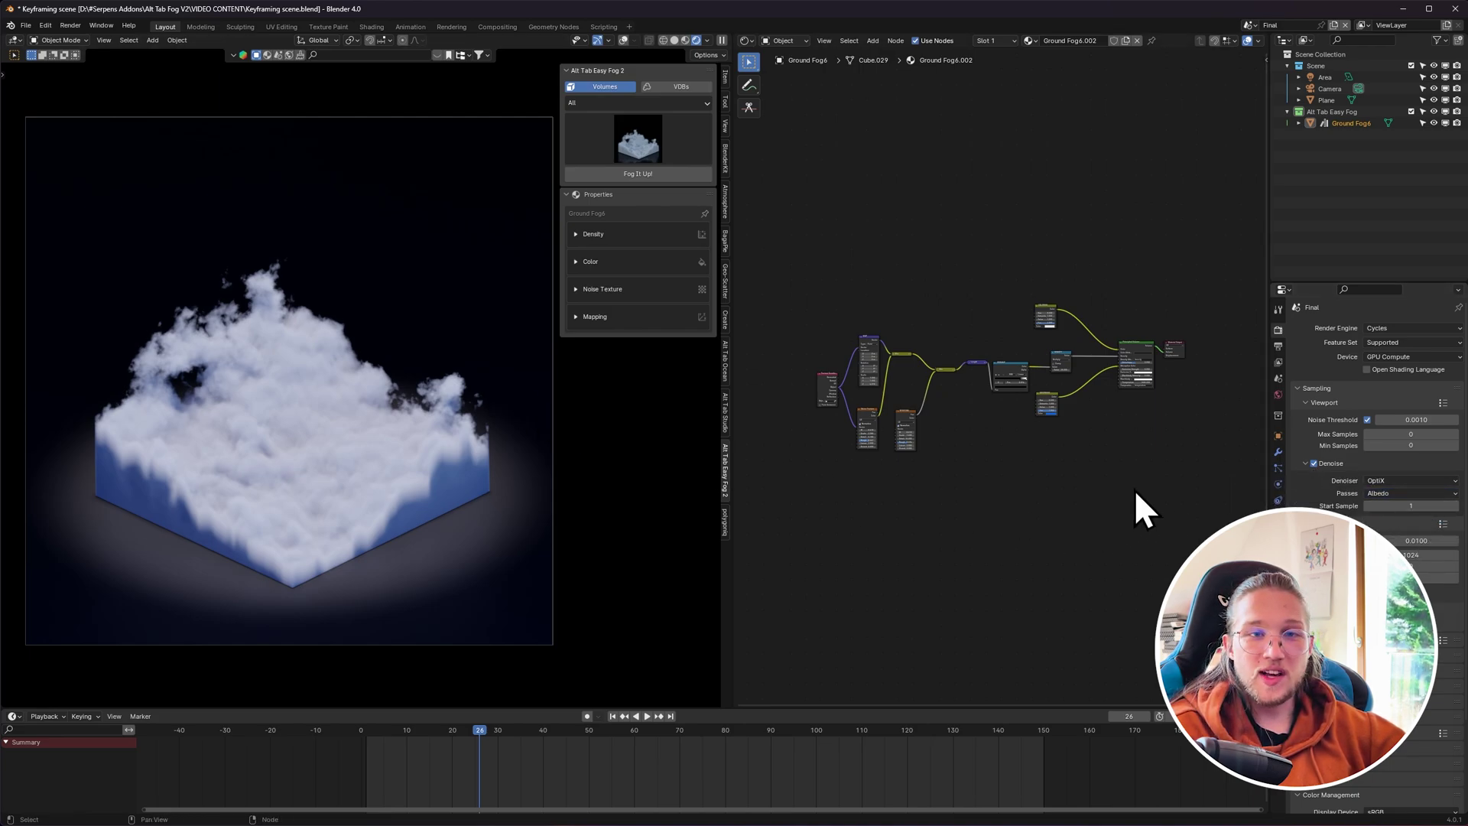
middle_drag(424, 354, 435, 360)
key(KP_0)
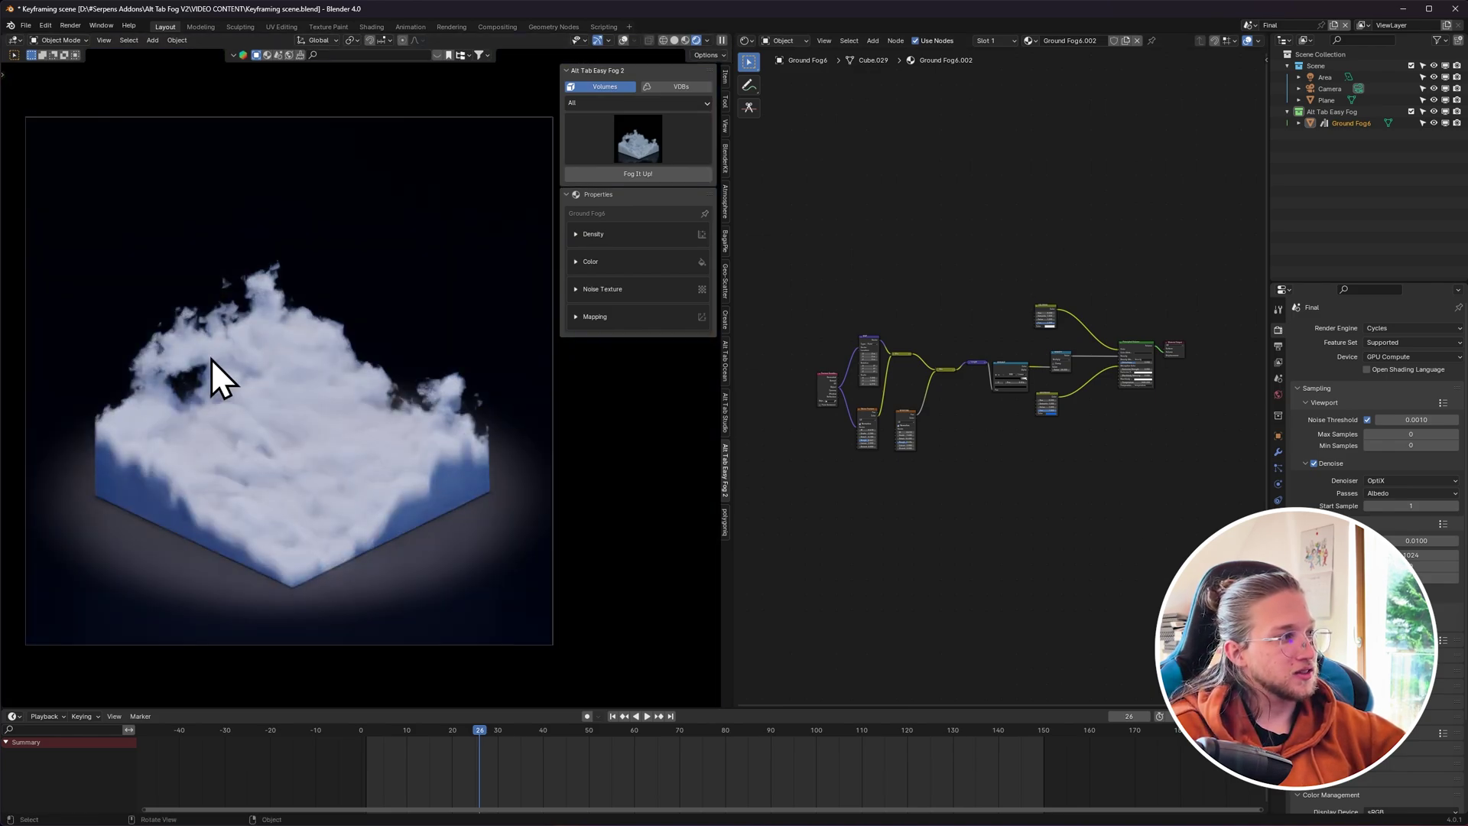
Show the viewport overlays briefly to check the sample count, and review the final-render sampling settings.
key(z)
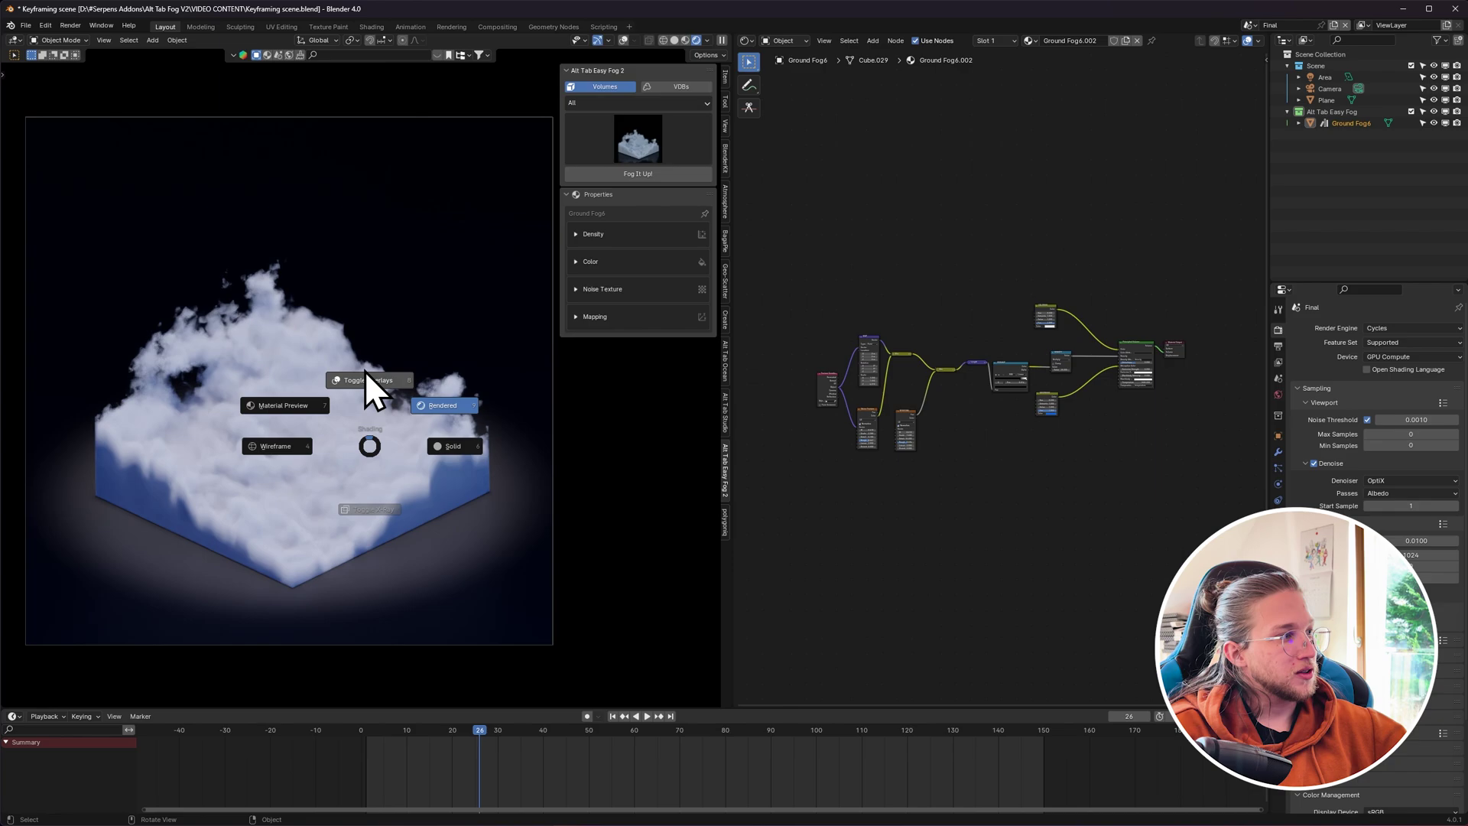
click(366, 372)
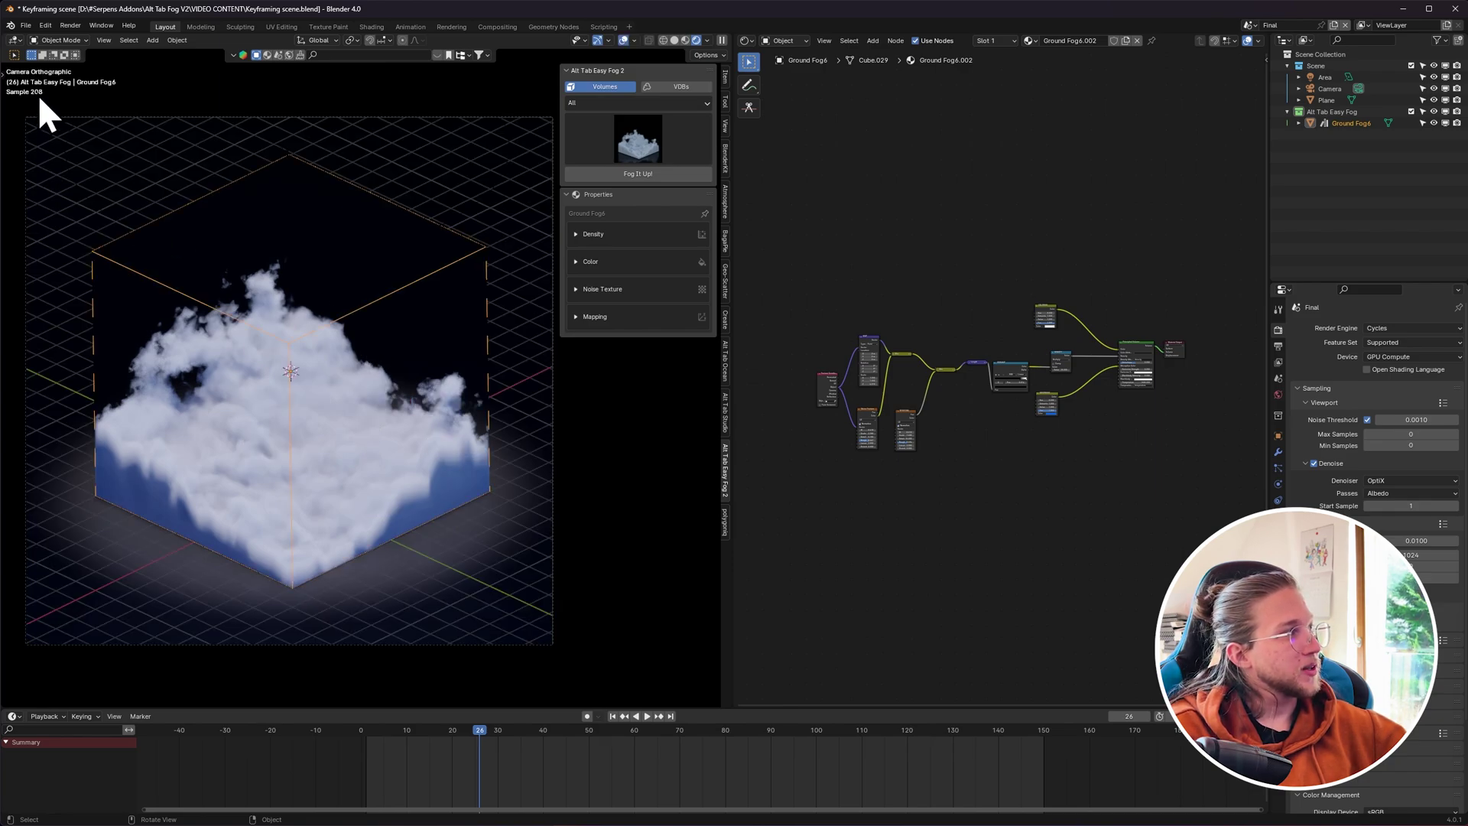
key(z)
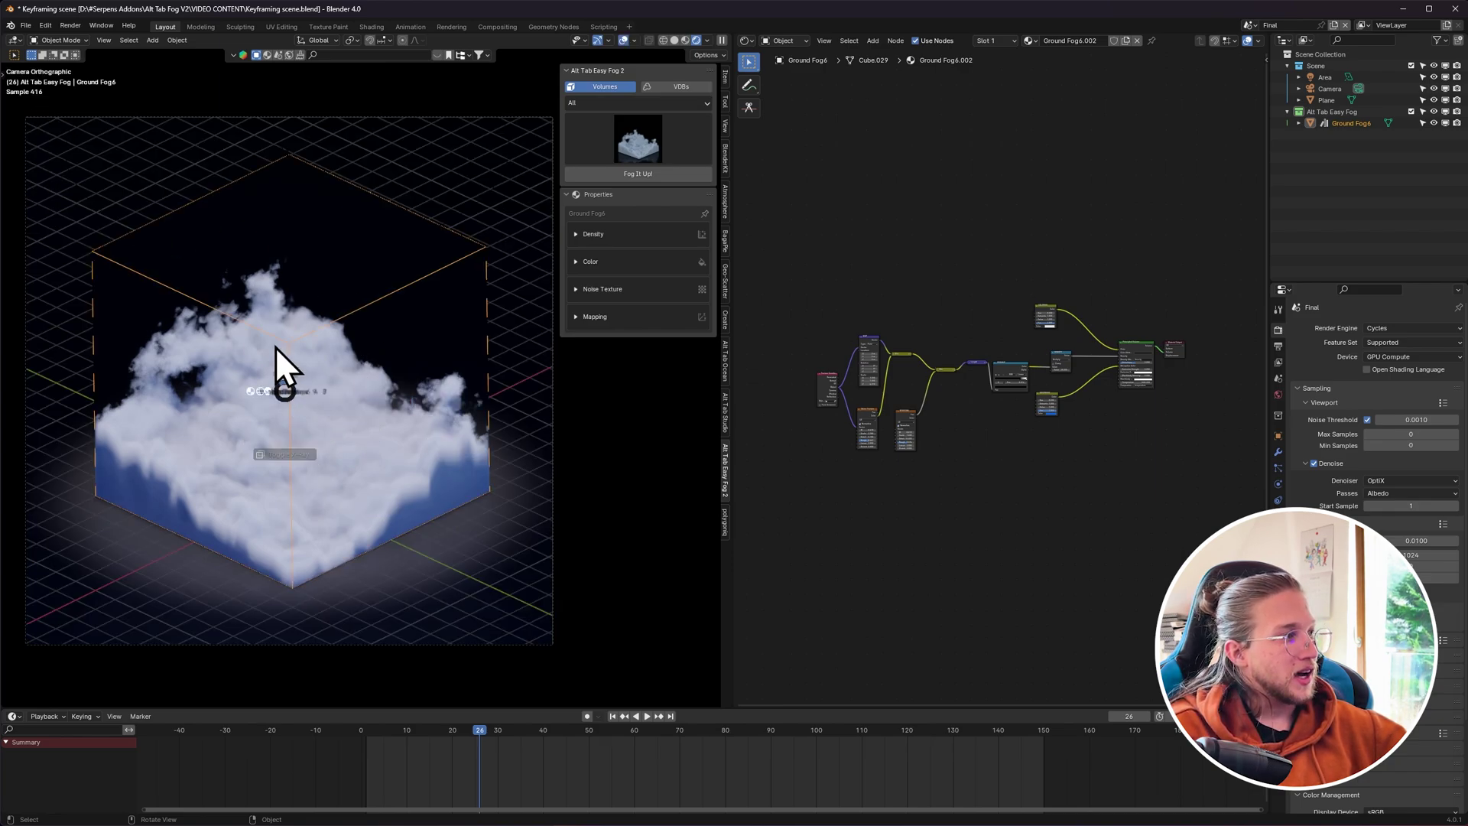
click(269, 277)
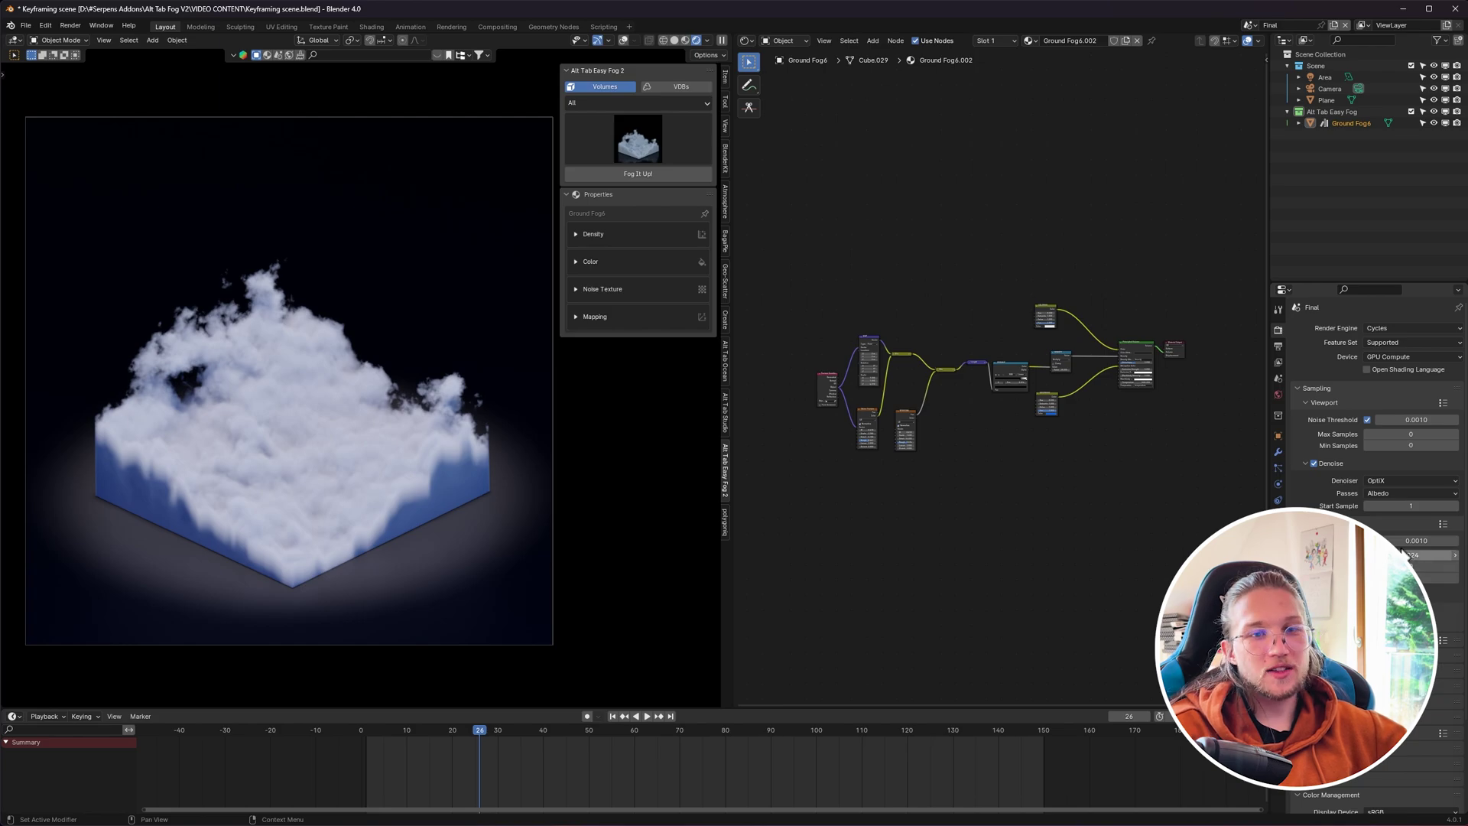
click(1329, 595)
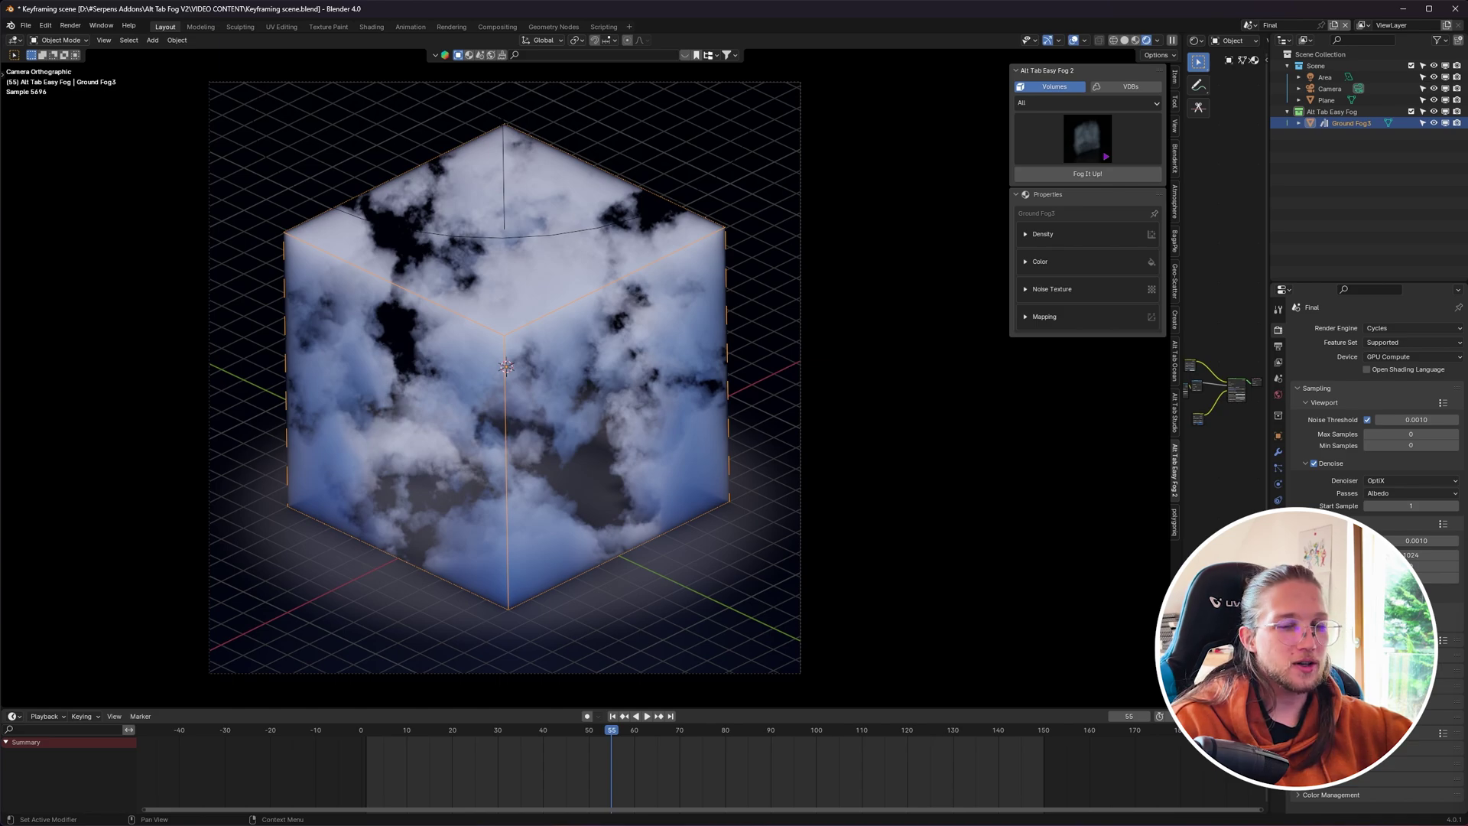
Open the Color properties of Ground Fog3 and preview the fog in camera view without overlays.
click(1044, 261)
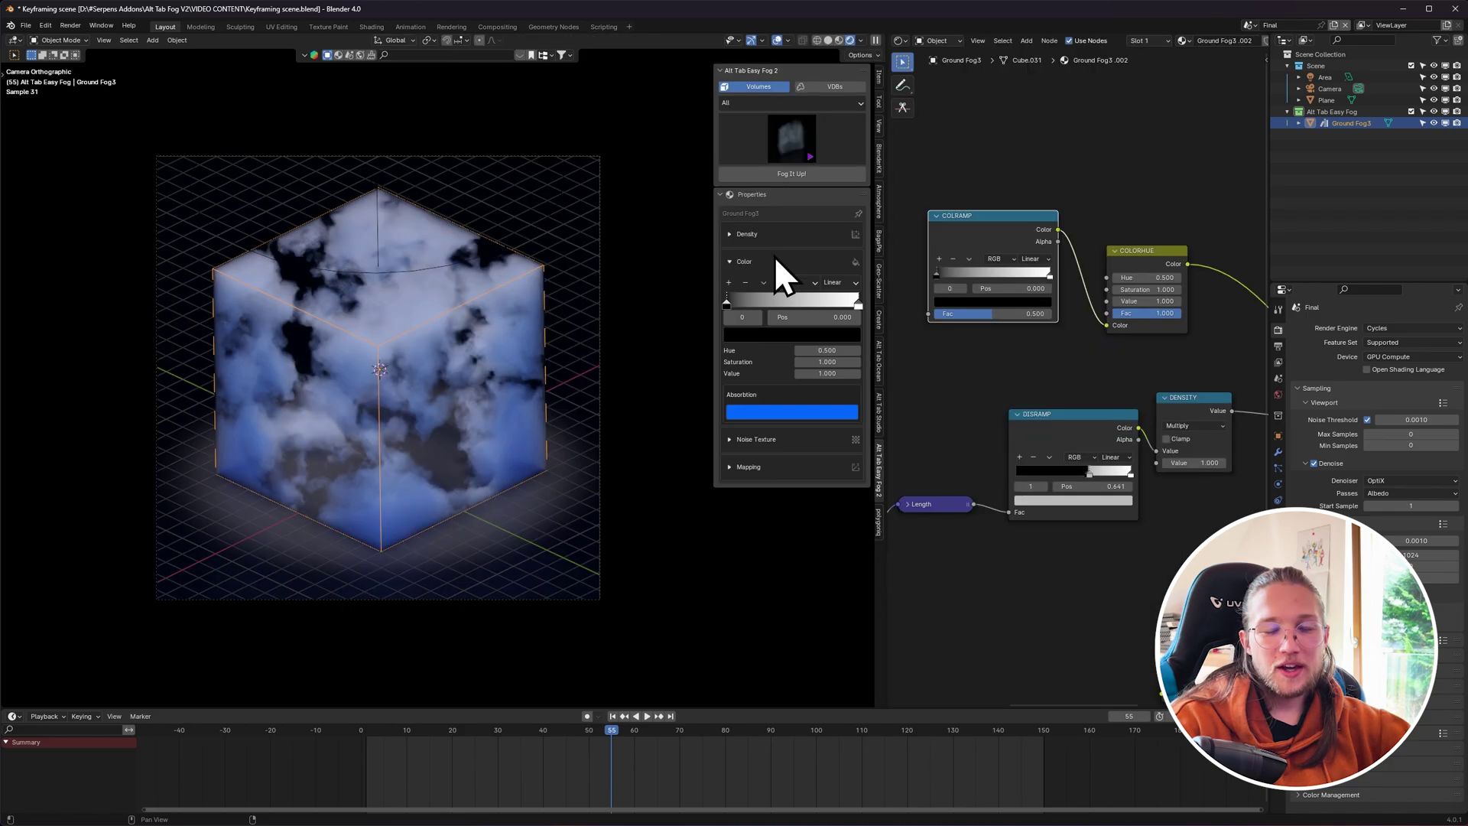
key(shift+alt+z)
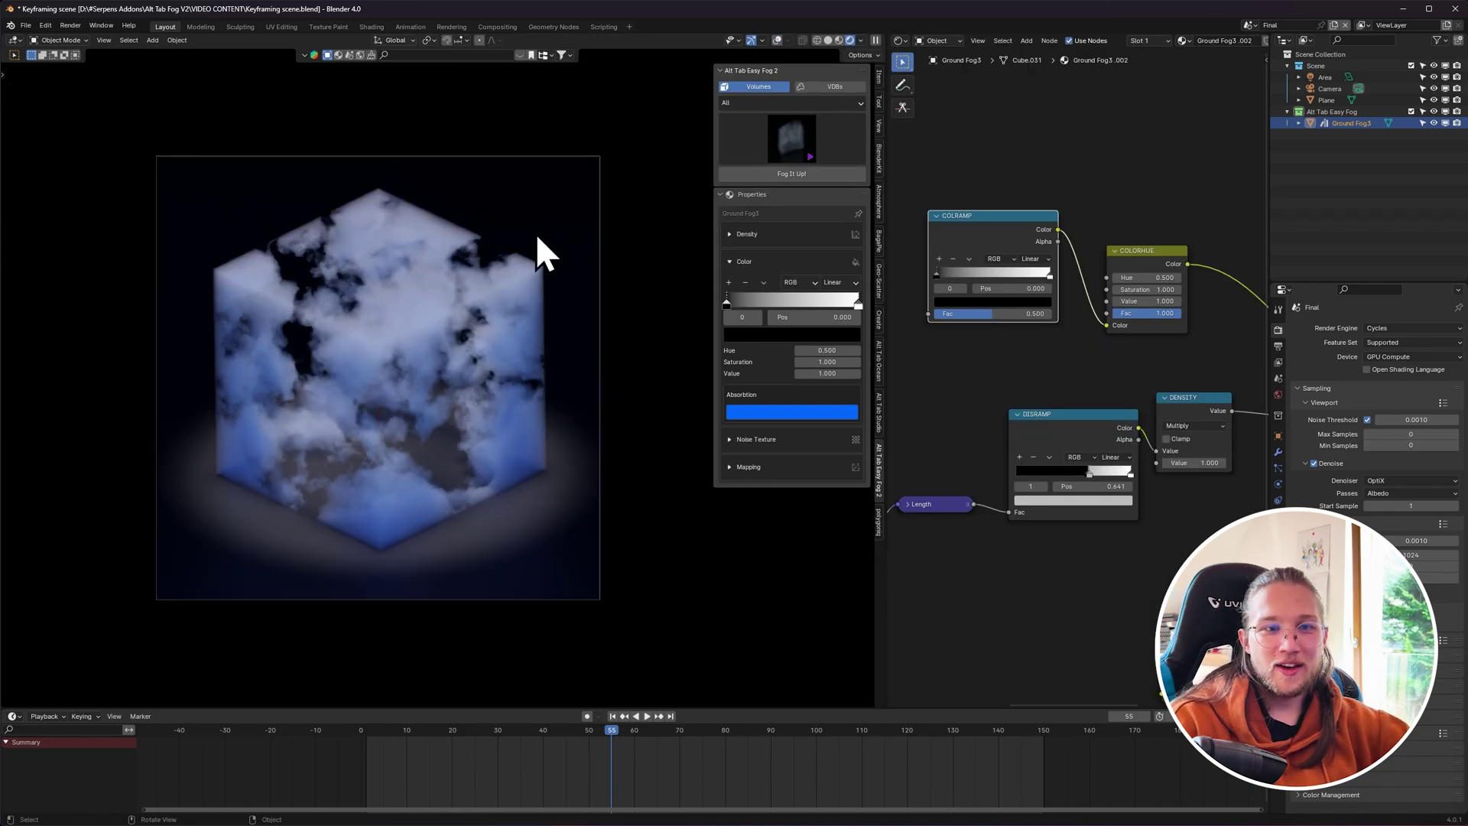
key(Home)
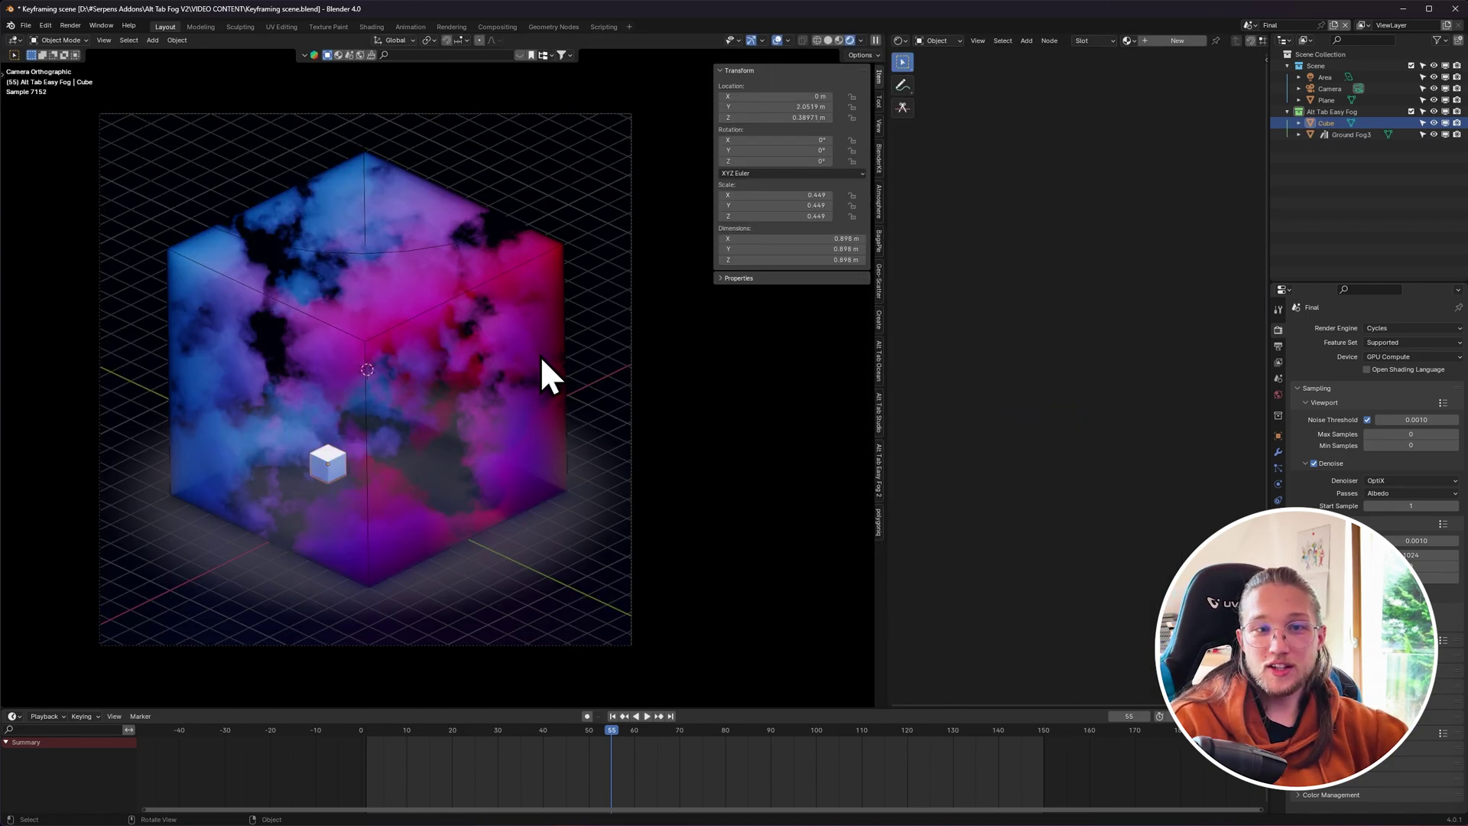